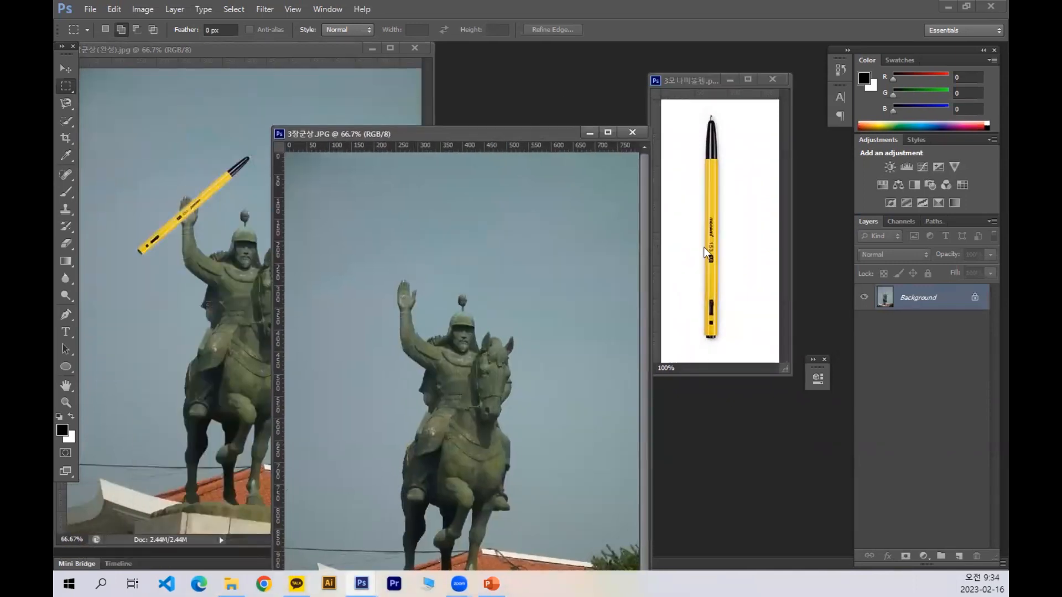
Enlarge the pen image's window beside the statue photo and fit the whole pen in it at 200% zoom.
drag(663, 81, 605, 83)
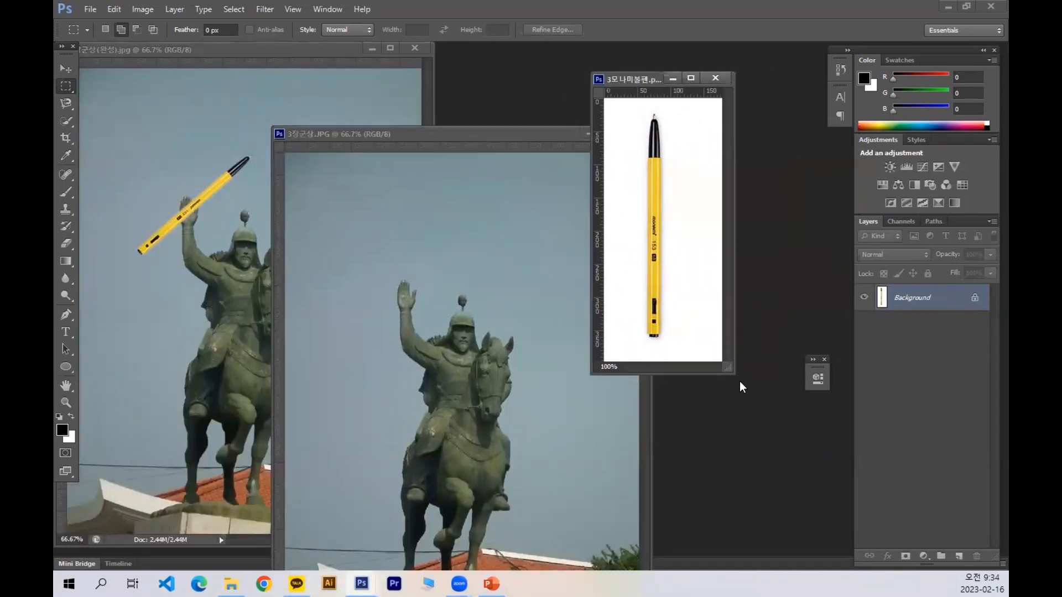
drag(733, 375, 826, 488)
key(ctrl+plus)
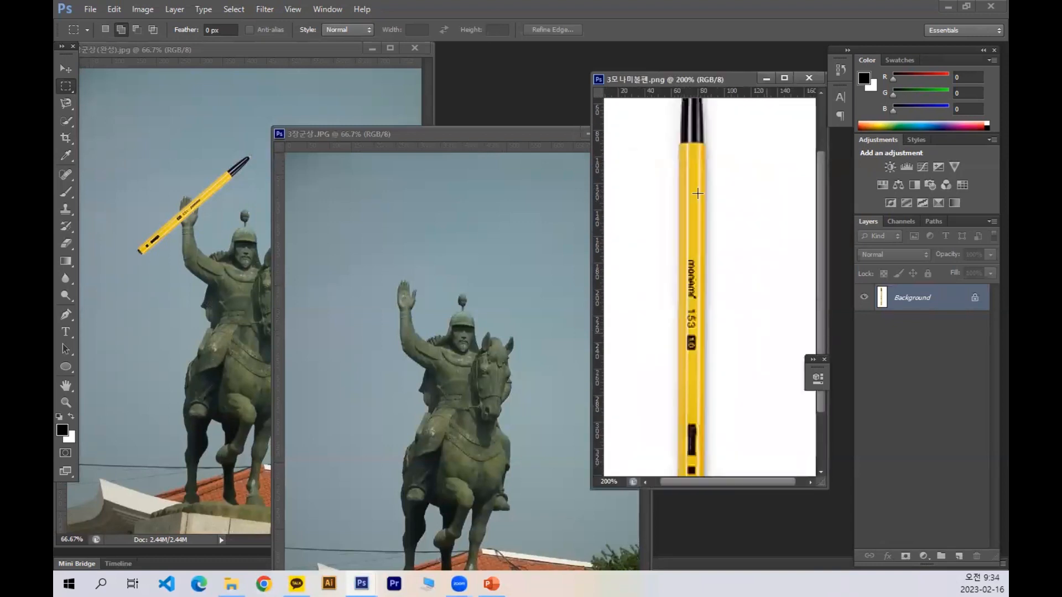
drag(733, 487, 735, 569)
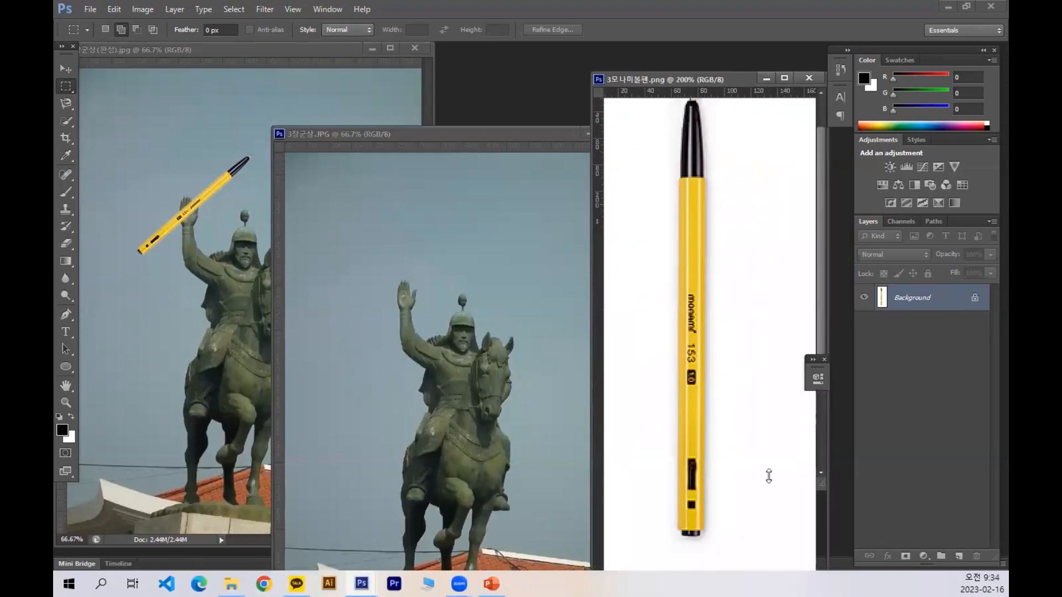
drag(715, 83, 667, 64)
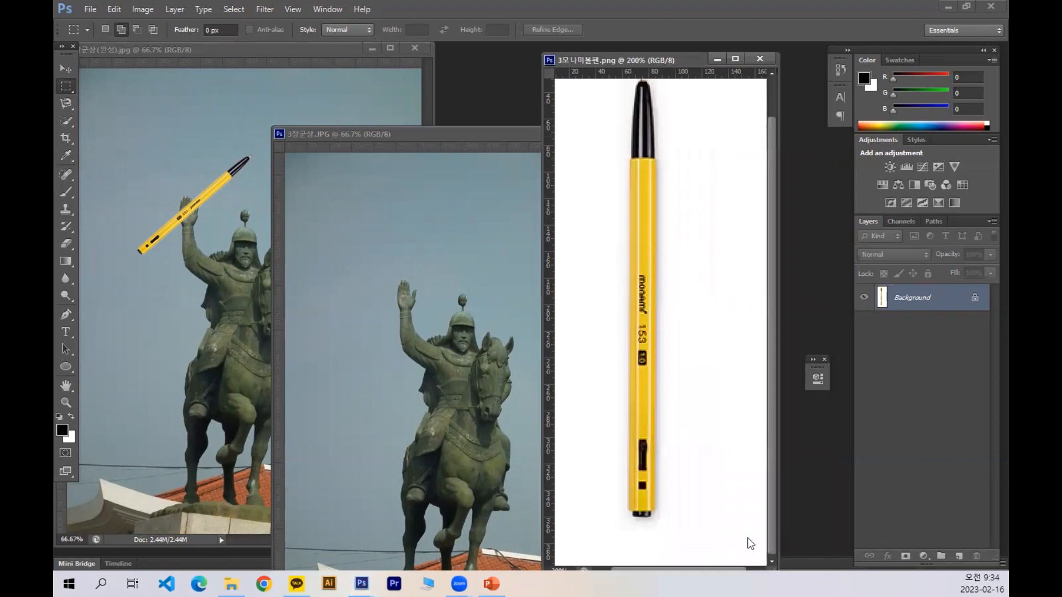
scroll(750, 434, up, 2)
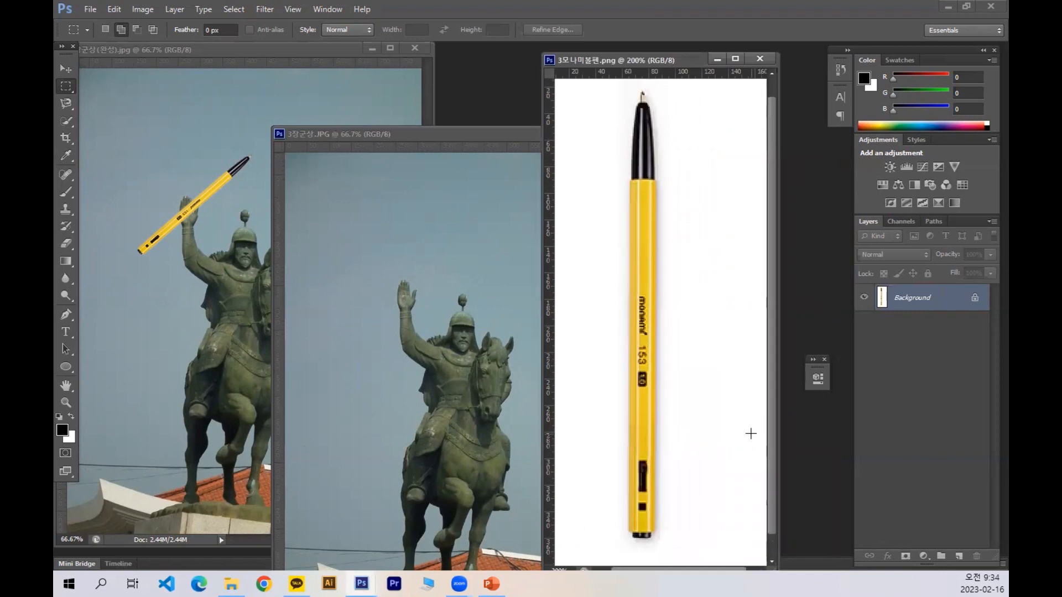
Trace the pen's outline with the Magnetic Lasso and copy the selected pen onto the statue photo at the raised hand.
click(74, 108)
click(643, 92)
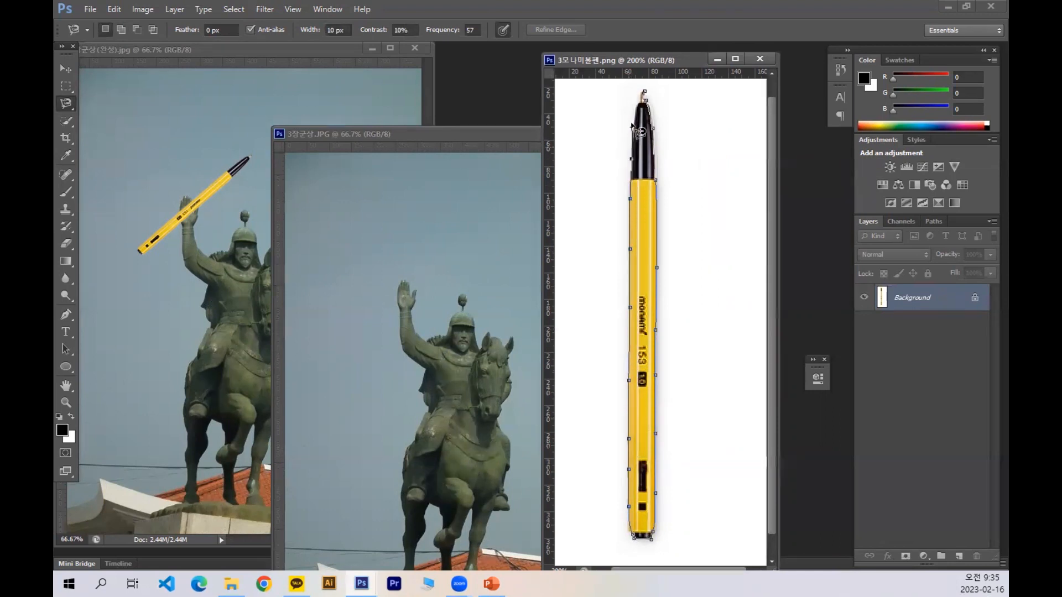
click(644, 94)
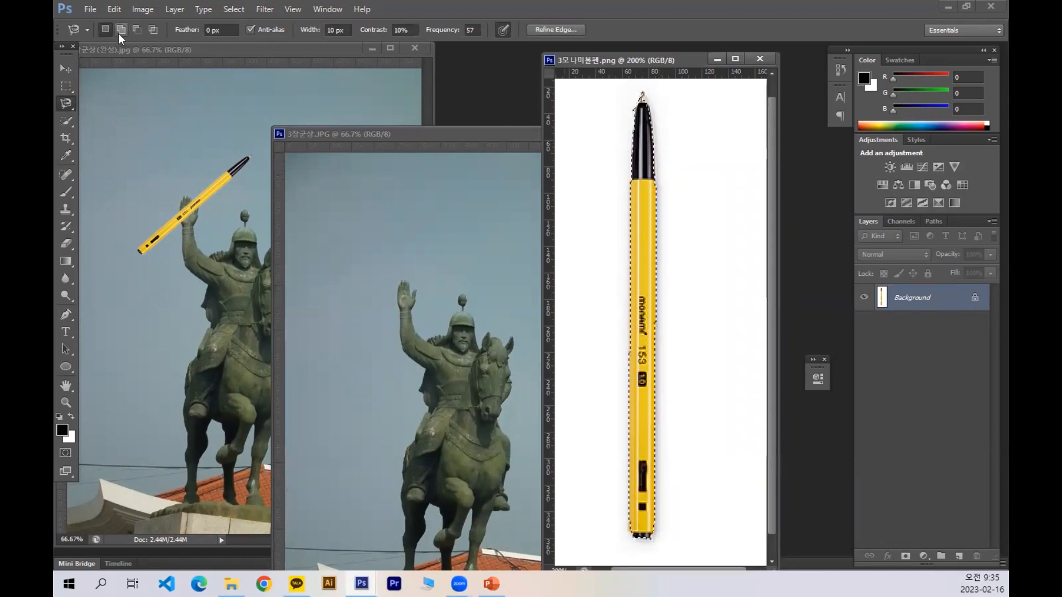
click(66, 68)
drag(654, 238, 407, 287)
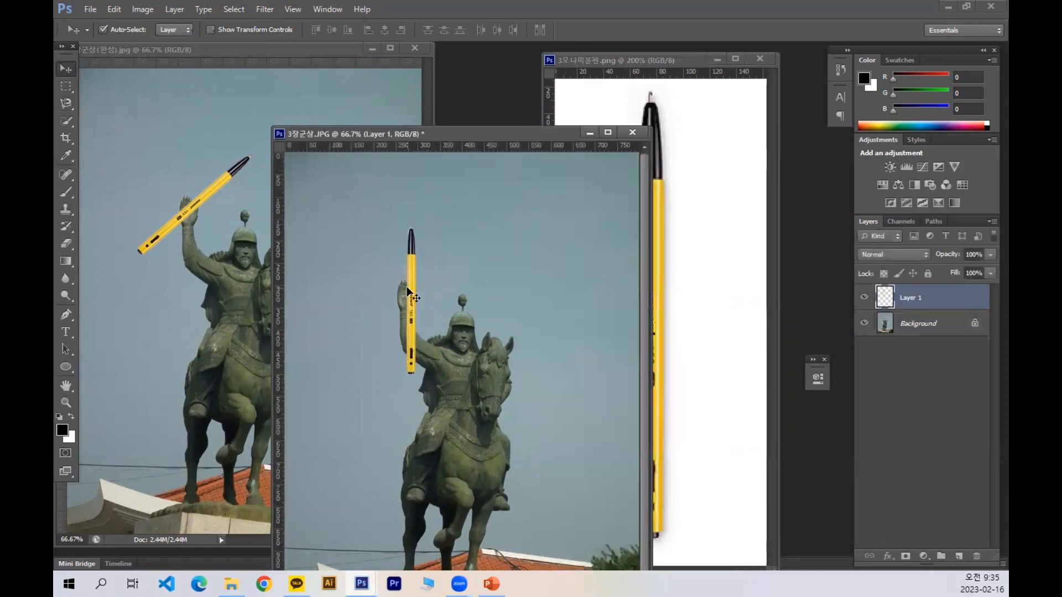
Delete the pasted pen layer from the statue photo and clear the selection in the pen image.
key(Delete)
click(670, 185)
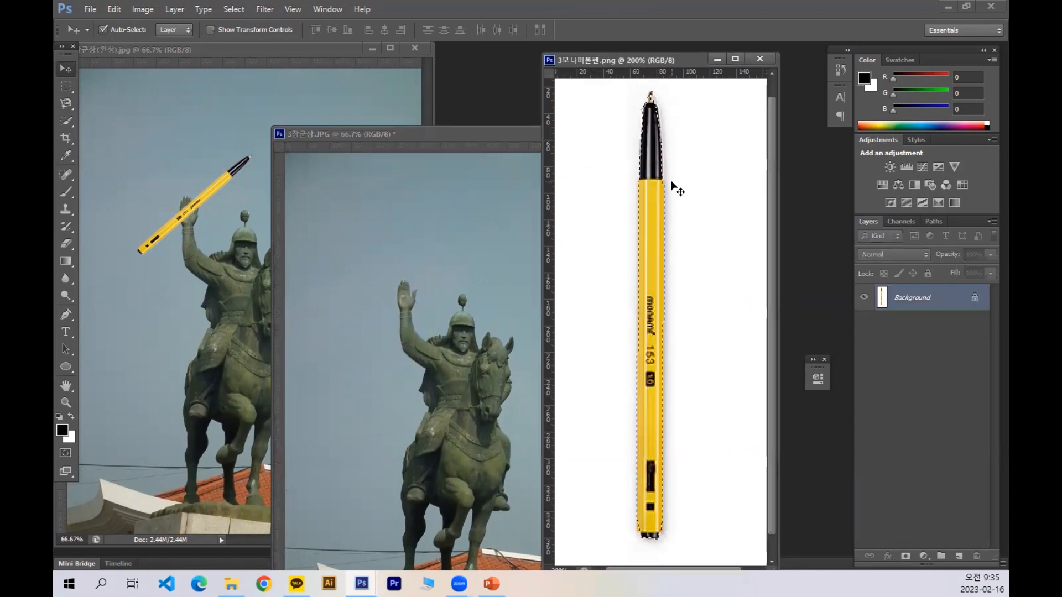
key(ctrl+d)
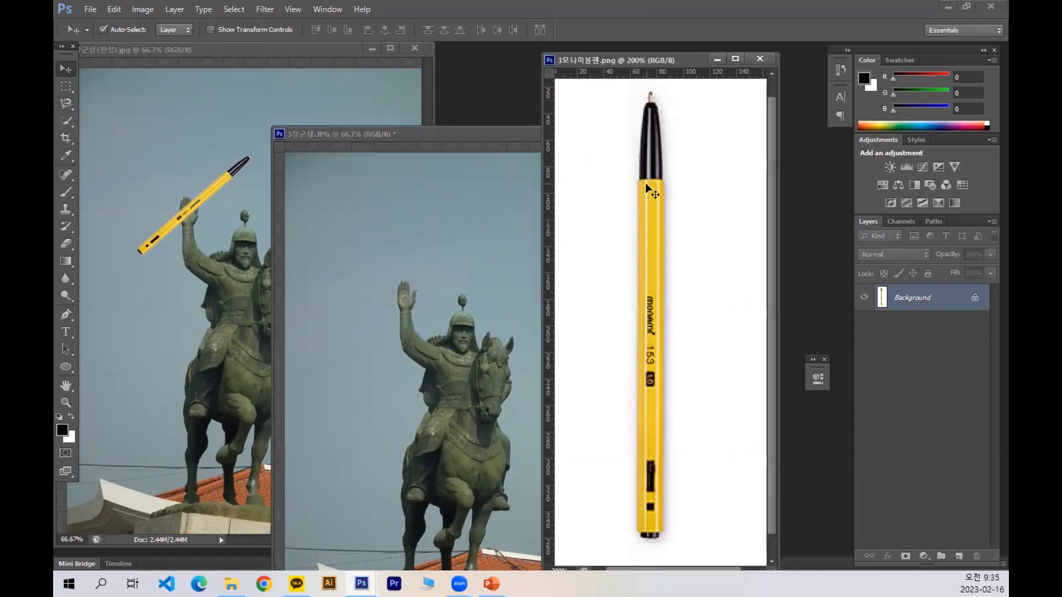
Select the pen by inverting a Magic Wand selection of its white background, and copy it beside the statue's raised hand.
click(67, 122)
click(138, 133)
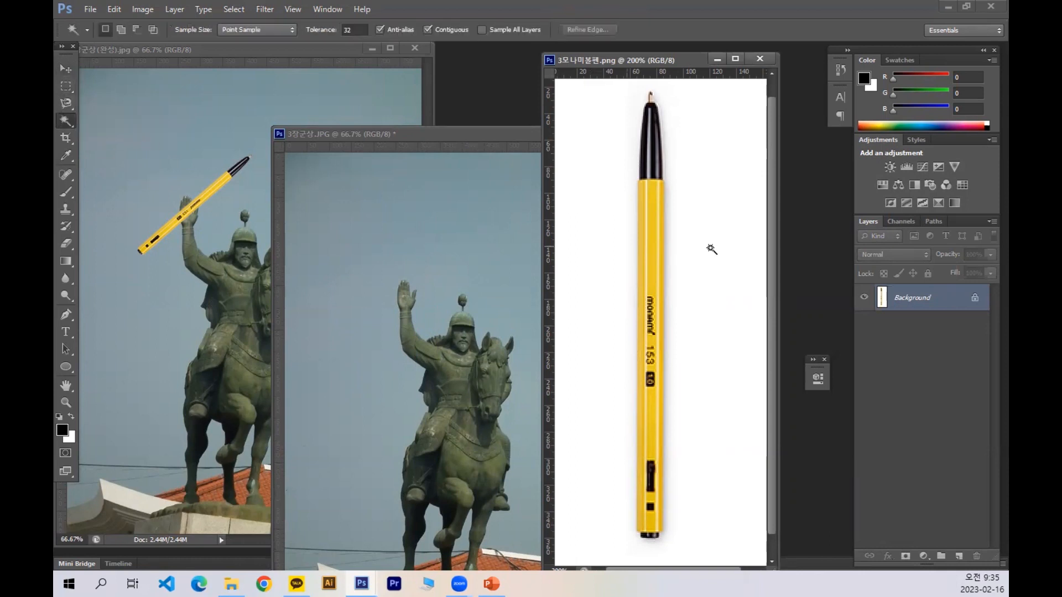
click(592, 174)
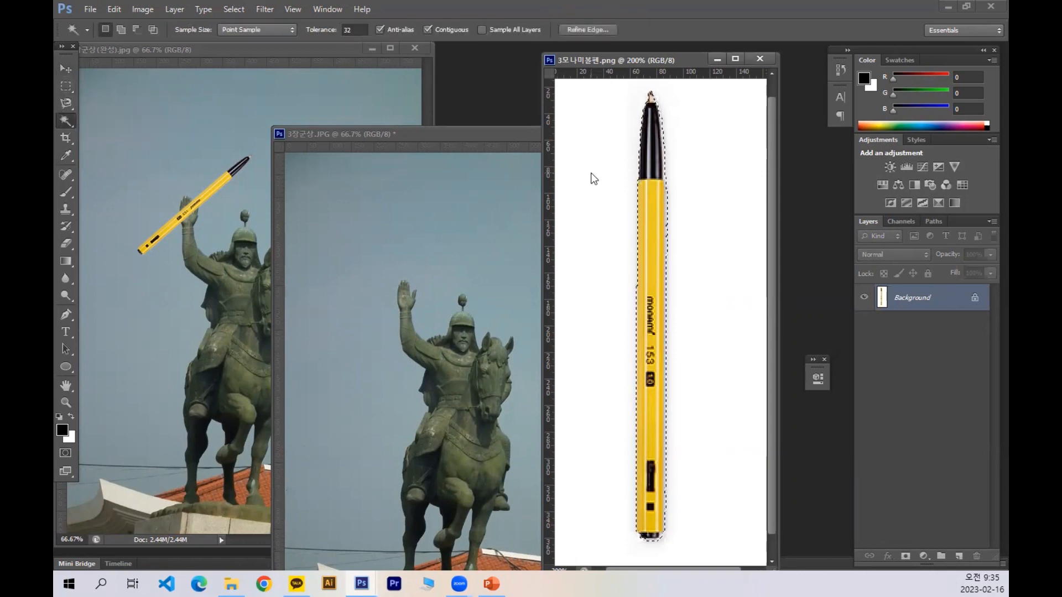
click(63, 69)
drag(650, 230, 384, 255)
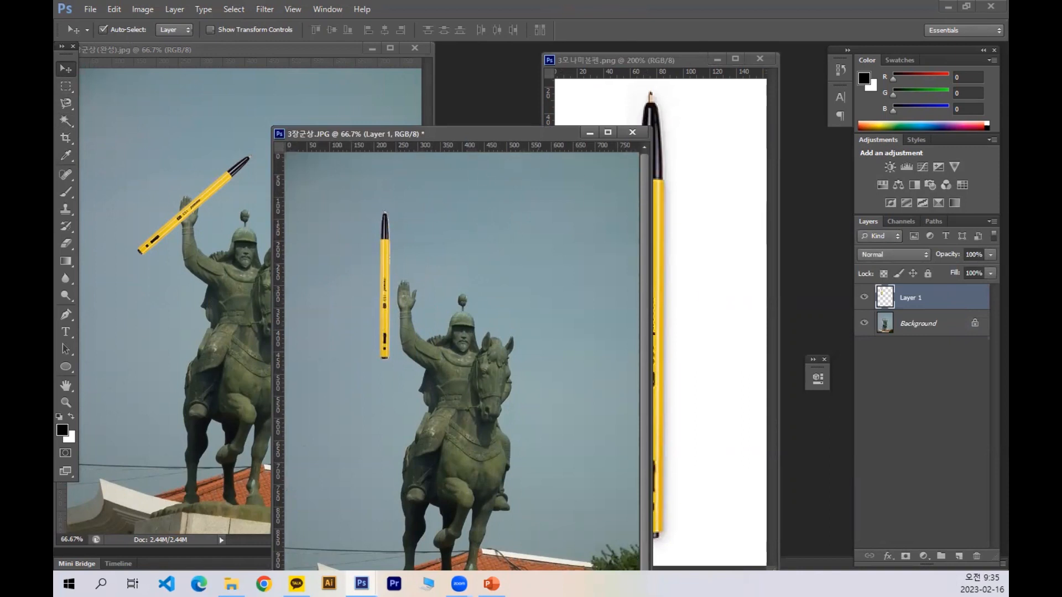
Open the lotus image 6연꽃.jpg from the file explorer and place its window over the statue photo.
key(alt+Tab)
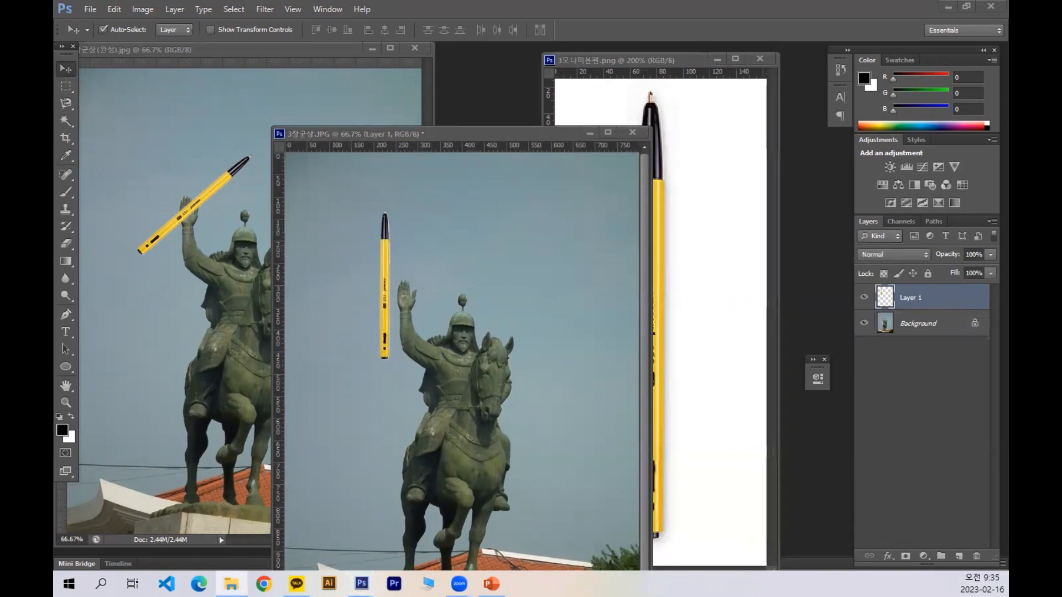
drag(554, 155, 504, 97)
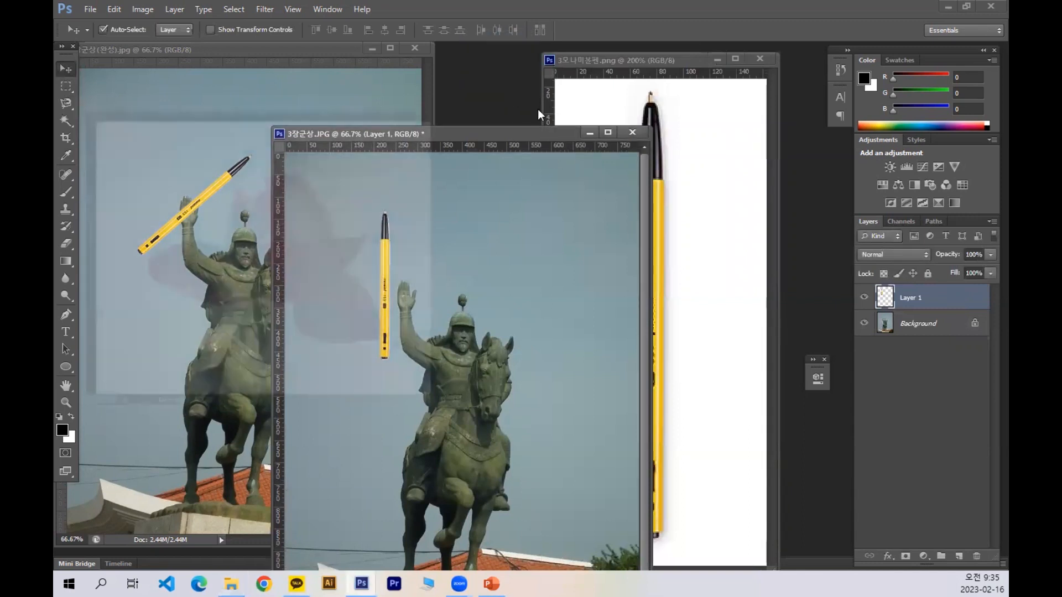
drag(312, 98, 478, 102)
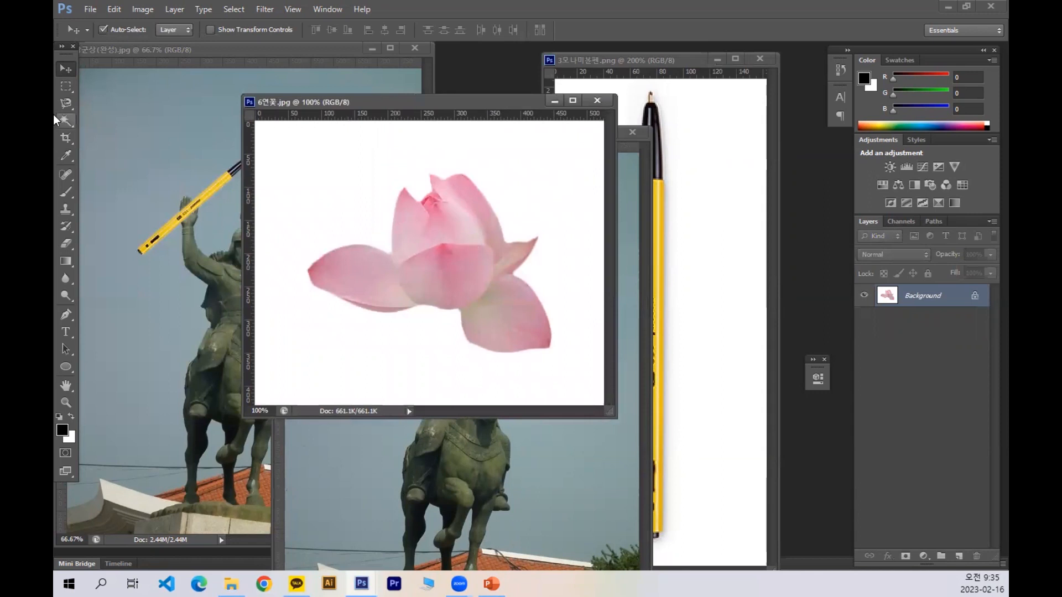
Select the lotus by inverting a Magic Wand selection of its white background, and move the selected flower.
click(66, 121)
click(380, 195)
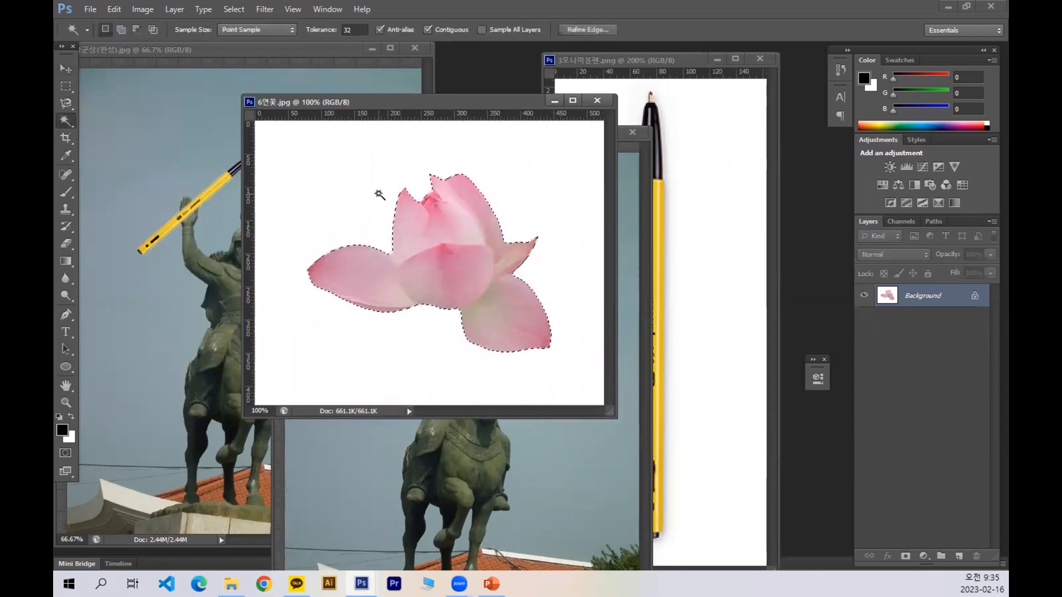
click(66, 68)
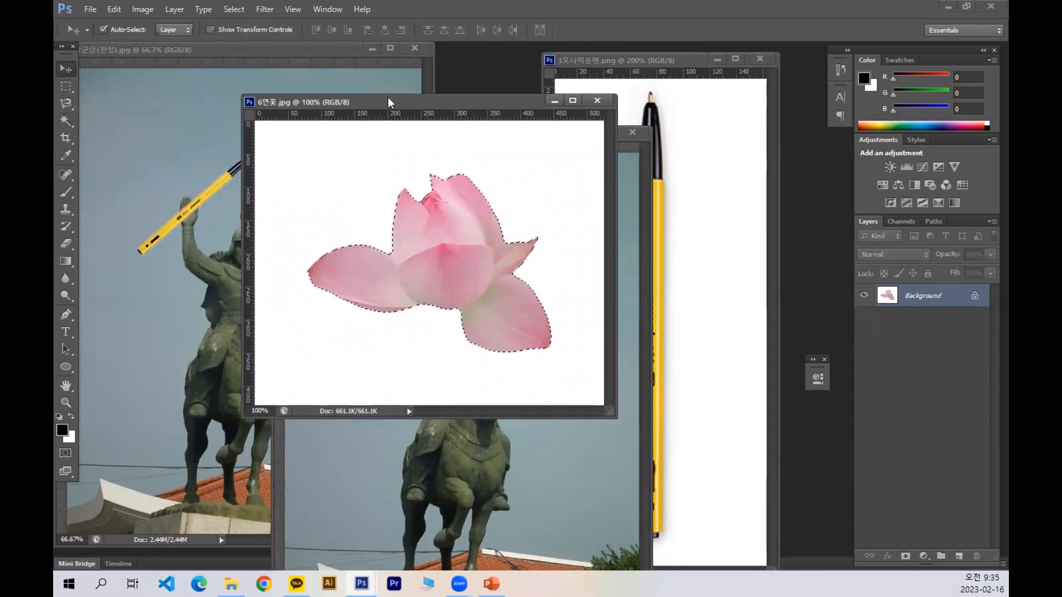
drag(393, 102, 530, 103)
drag(605, 228, 503, 251)
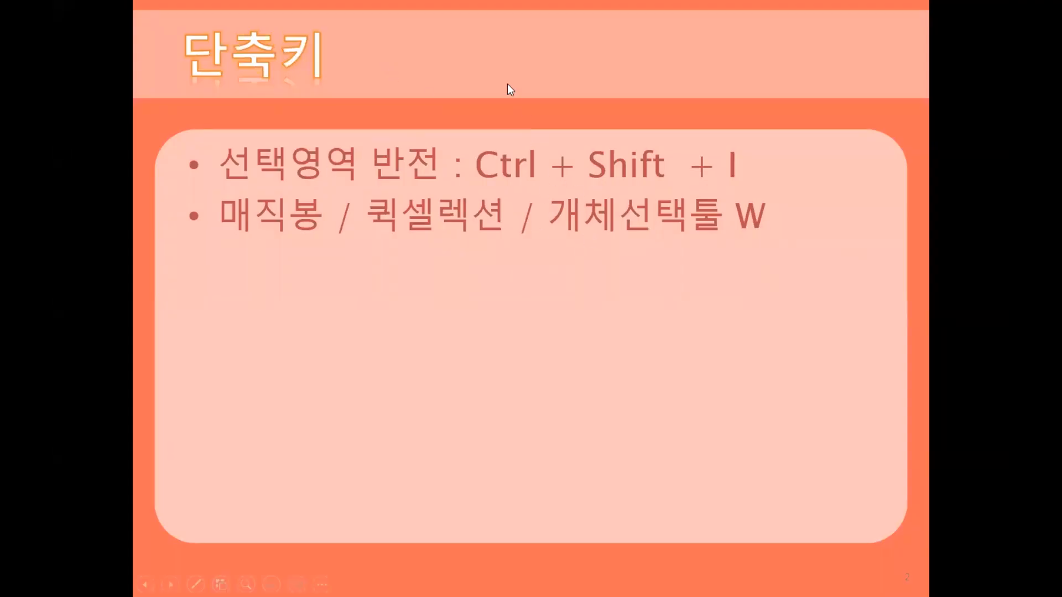
In the PowerPoint slide show, switch the pointer to the pen and underline "선택영역 반전".
right_click(398, 76)
mouse_move(467, 279)
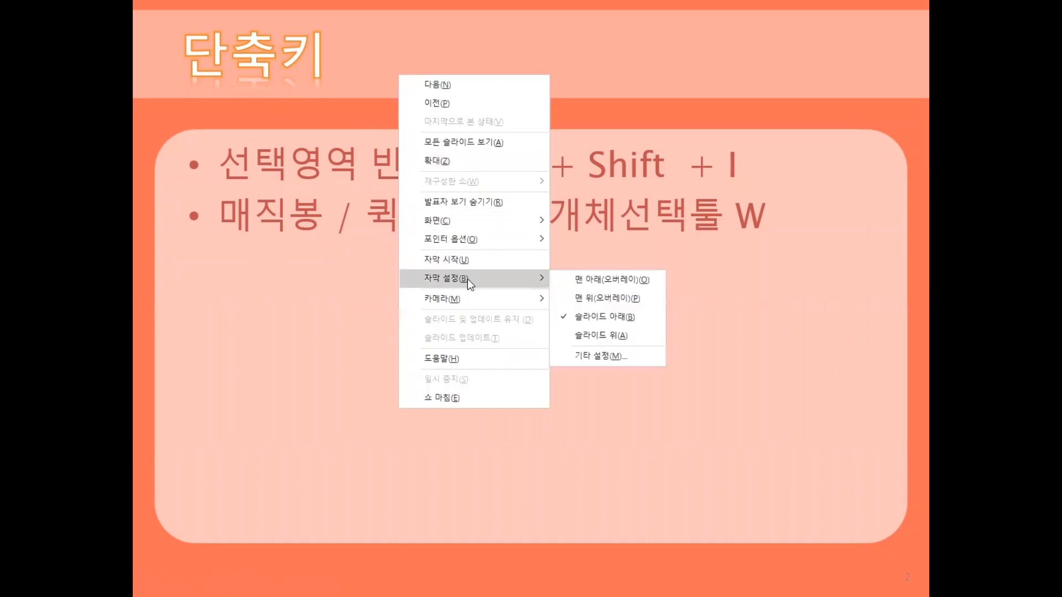
mouse_move(465, 243)
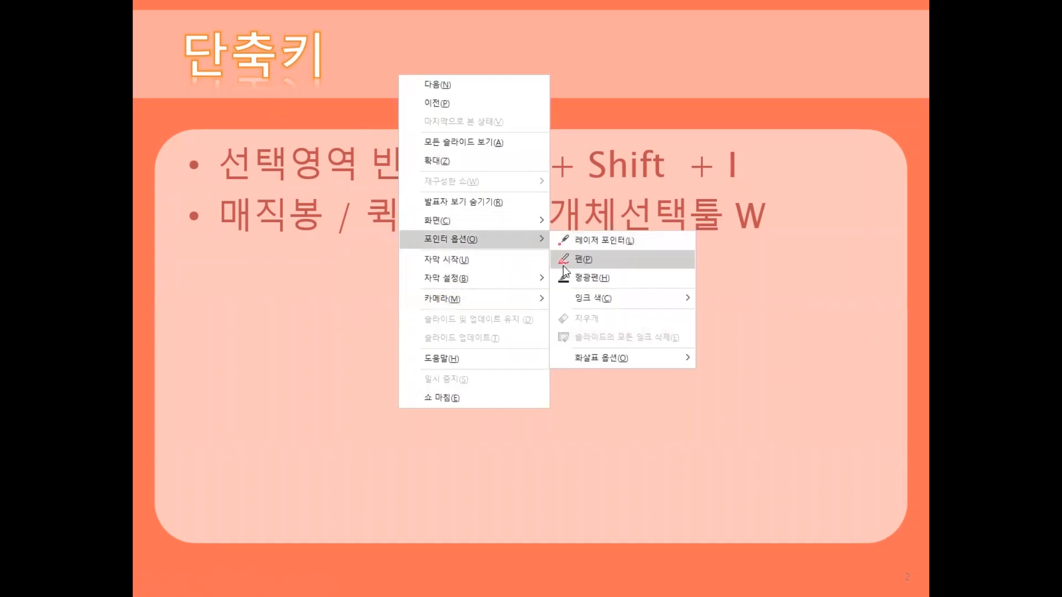
click(581, 259)
drag(223, 188, 413, 191)
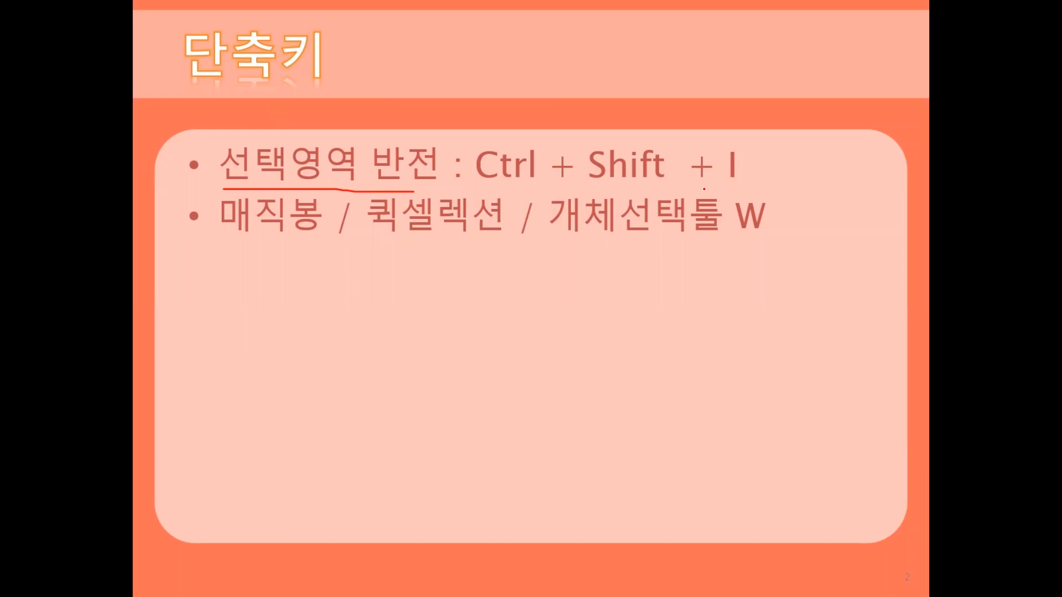
Draw an arrow at the letter I of the Ctrl + Shift + I shortcut and handwrite a note above it.
mouse_move(735, 143)
mouse_down()
mouse_move(710, 110)
mouse_move(753, 120)
mouse_up()
mouse_move(616, 44)
mouse_down()
mouse_move(641, 46)
mouse_move(652, 71)
mouse_up()
mouse_move(649, 66)
mouse_down()
mouse_move(666, 82)
mouse_move(679, 49)
mouse_move(687, 87)
mouse_move(713, 80)
mouse_move(725, 50)
mouse_move(748, 66)
mouse_move(799, 54)
mouse_move(818, 105)
mouse_up()
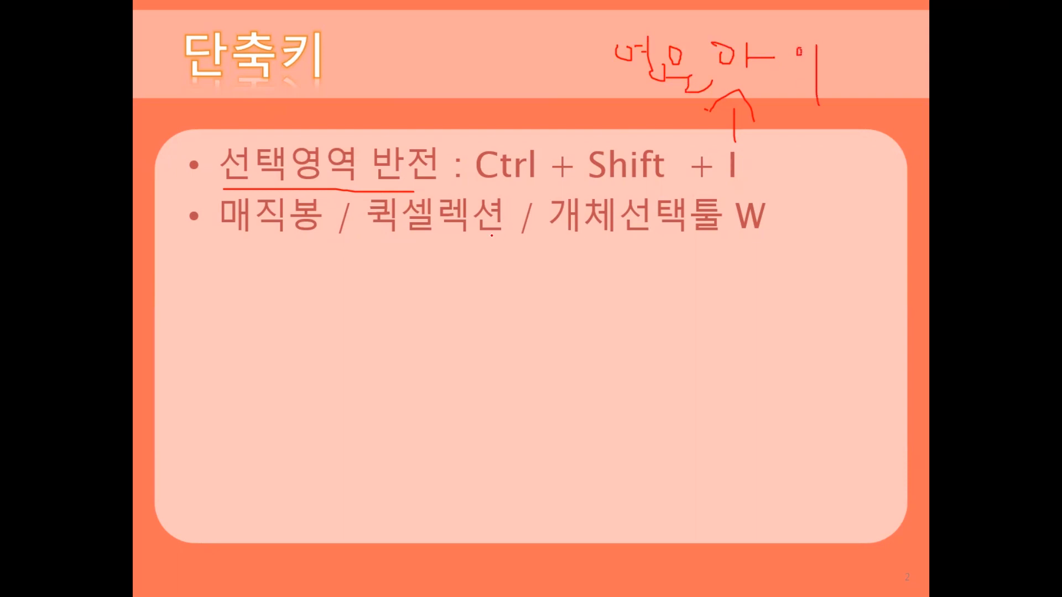
Underline, box and check-mark the "선택영역 반전 : Ctrl + Shift + I" line, and end the slide show keeping the ink annotations.
drag(452, 188, 821, 188)
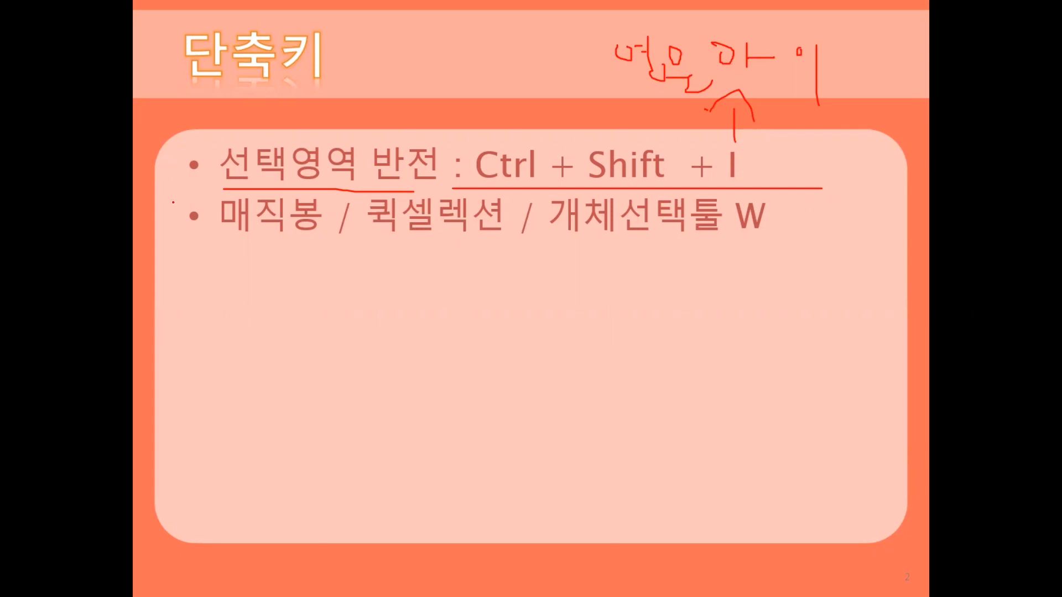
mouse_move(224, 188)
mouse_down()
mouse_move(216, 147)
mouse_move(598, 140)
mouse_move(782, 145)
mouse_move(794, 156)
mouse_move(794, 182)
mouse_move(663, 183)
mouse_up()
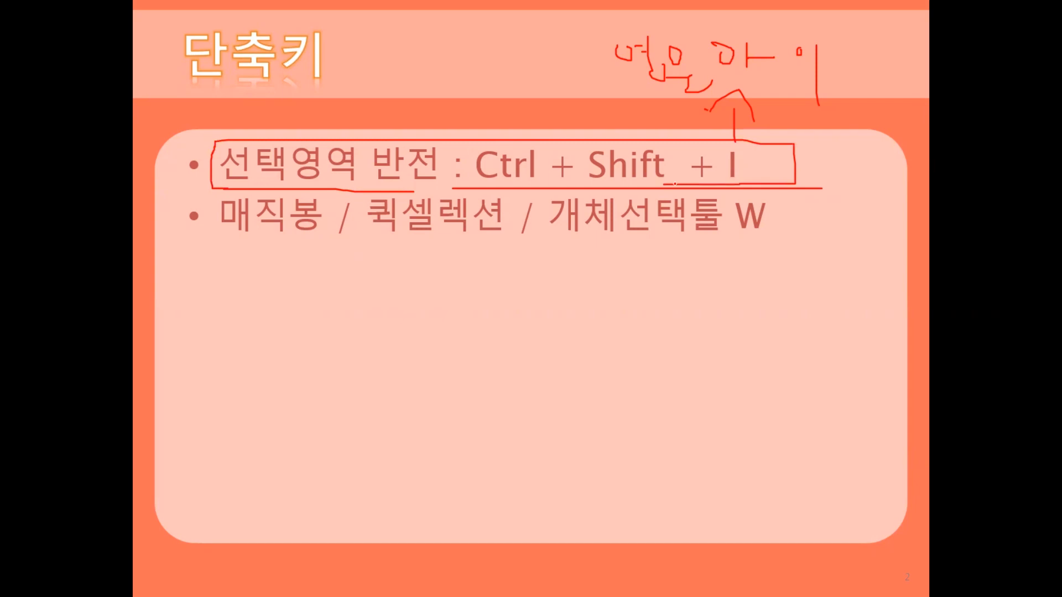
mouse_move(545, 105)
mouse_down()
mouse_move(560, 128)
mouse_move(586, 113)
mouse_up()
drag(722, 188, 774, 189)
key(Escape)
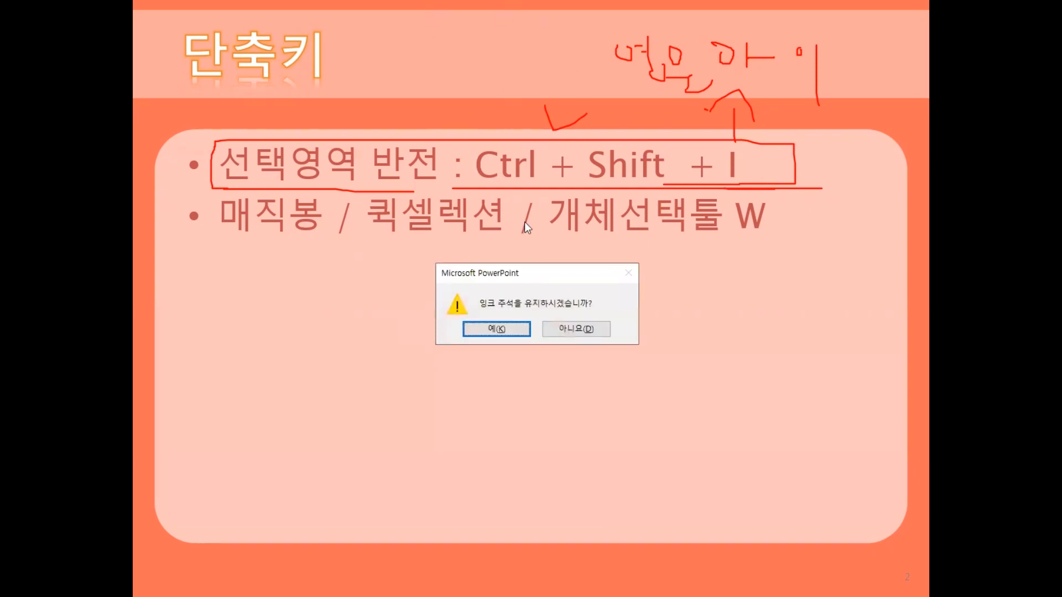
click(500, 328)
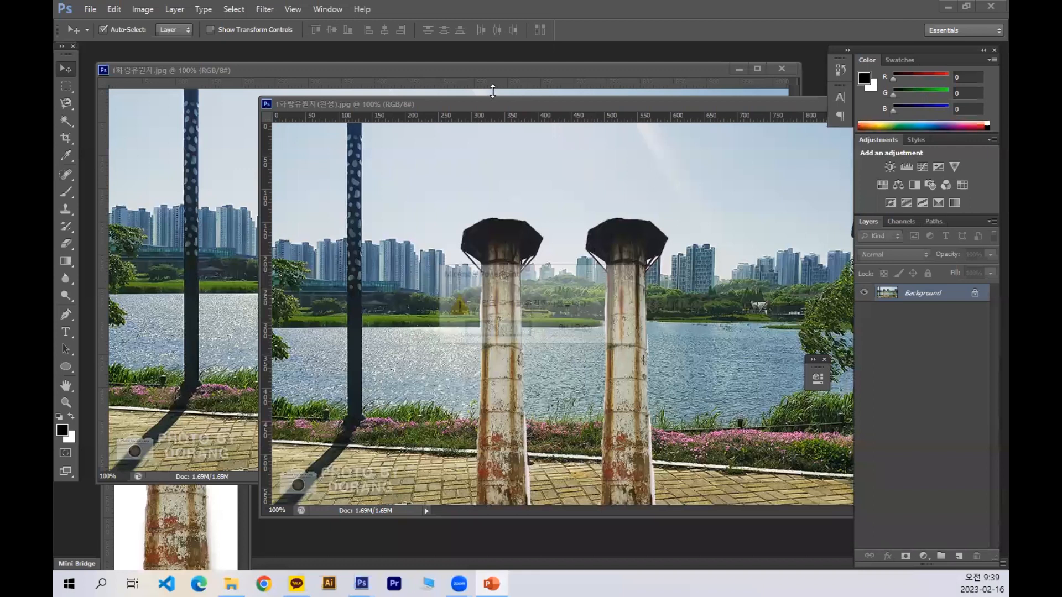
In Photoshop, bring the original lake photo forward and place the 1기둥.jpg pillar window over it.
click(230, 475)
click(200, 506)
drag(165, 234, 587, 57)
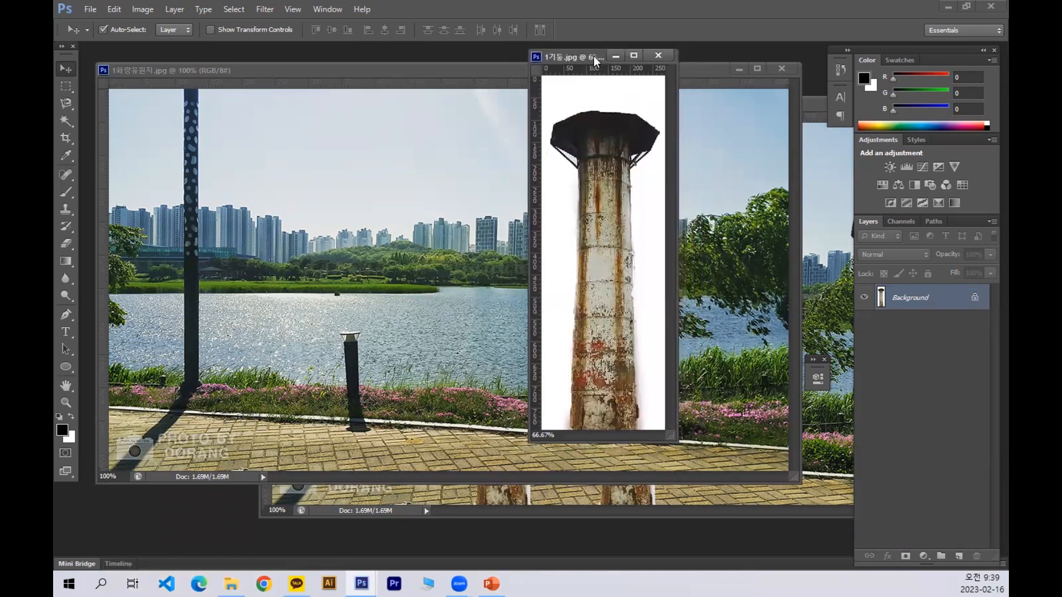
Select the pillar in 1기둥.jpg by inverting a Magic Wand selection of its white background.
click(69, 123)
click(70, 126)
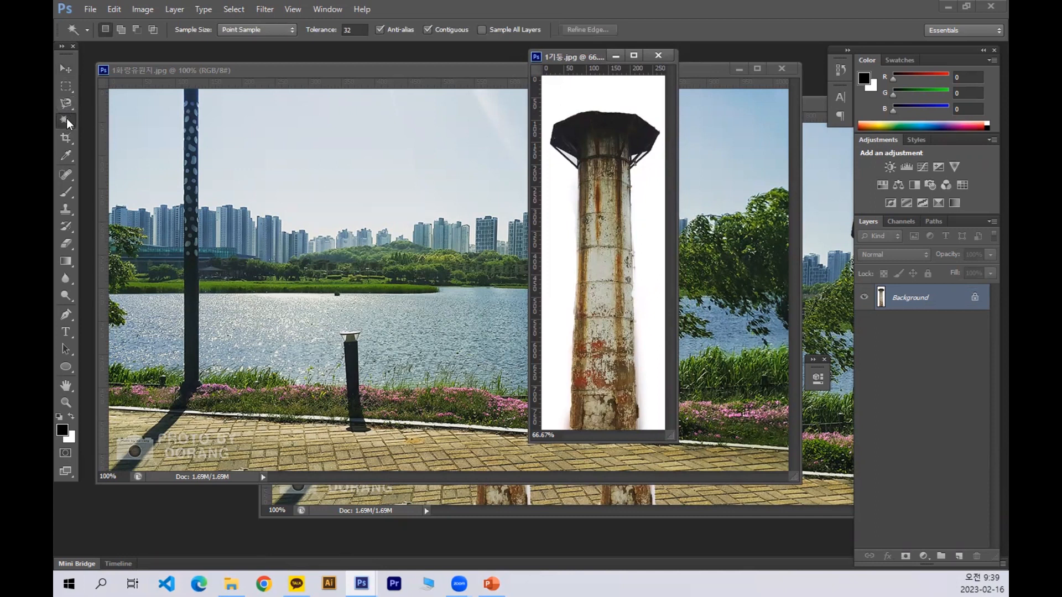
click(67, 122)
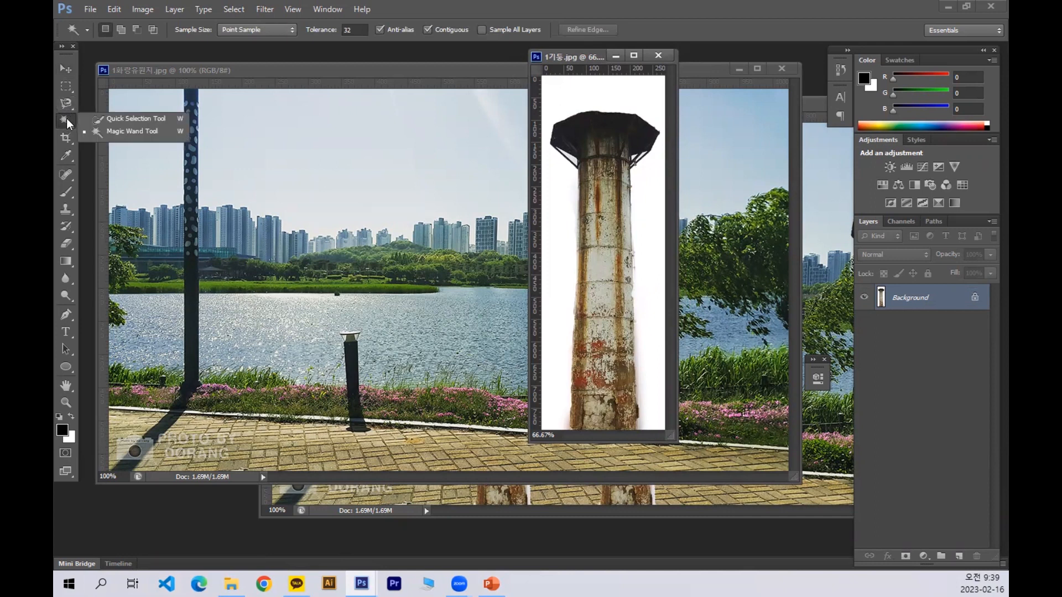
click(132, 139)
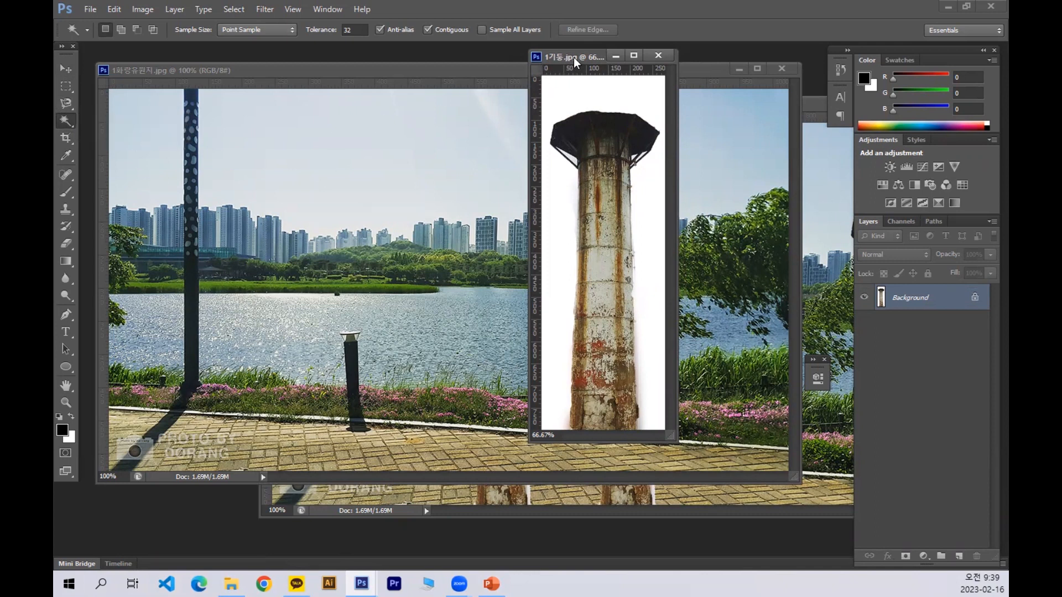
drag(576, 62, 569, 62)
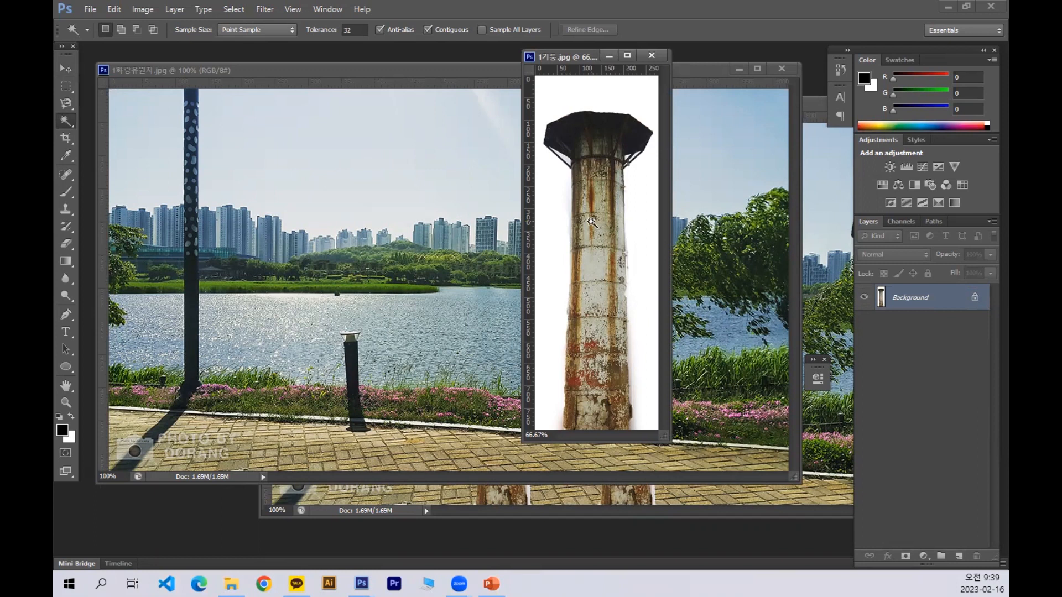
click(615, 96)
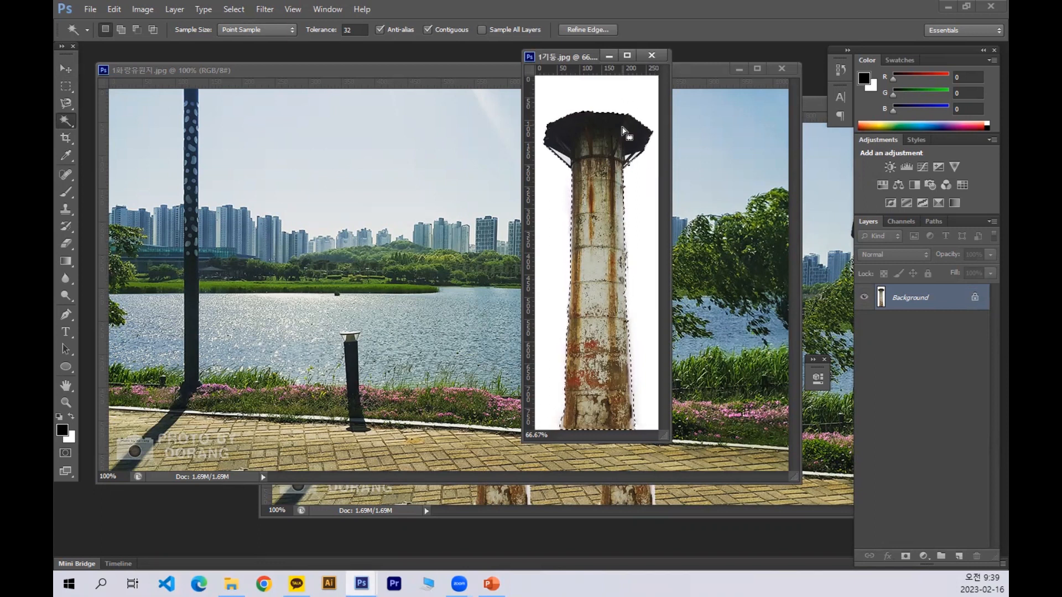
Copy the selected pillar from 1기둥.jpg into the lake photo with the Move tool, placing it over the tall post near the left edge.
drag(583, 60, 613, 61)
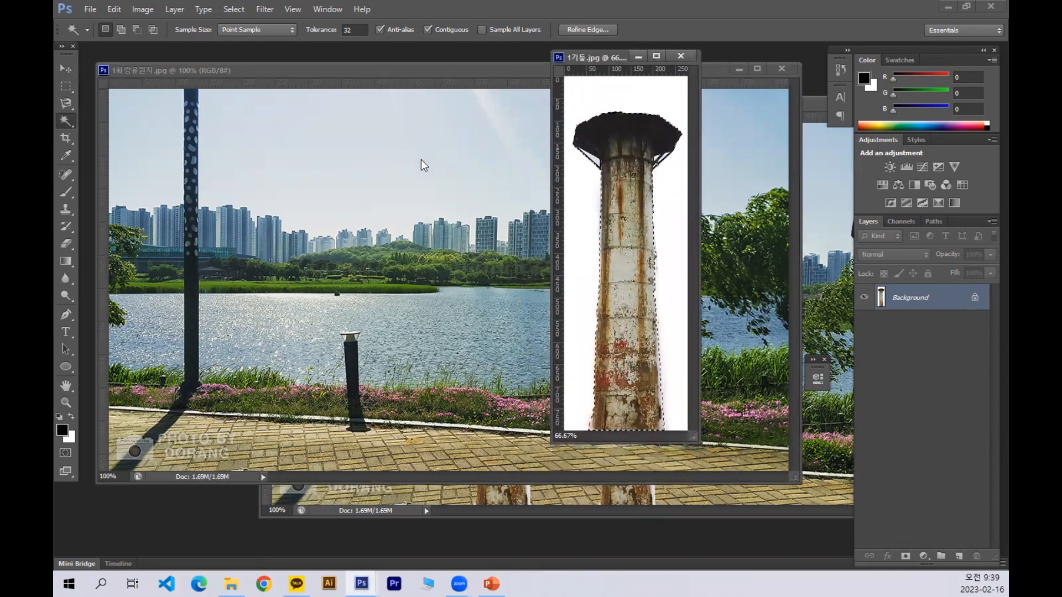
click(65, 70)
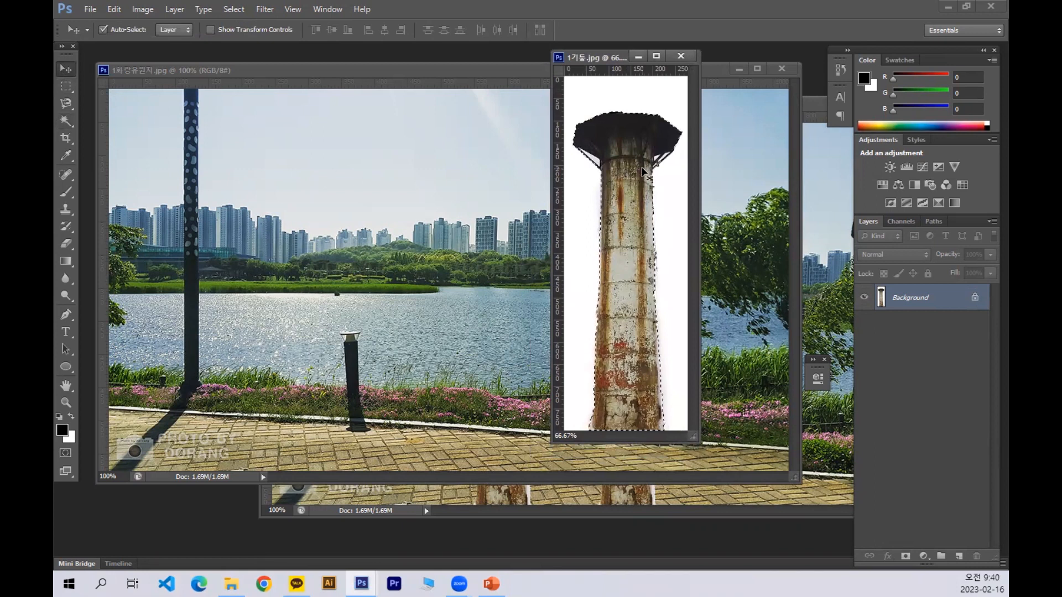
drag(614, 173, 396, 238)
drag(330, 239, 245, 293)
Scale the copied pillar down to about 219 × 636 px with Free Transform and apply it.
key(ctrl+t)
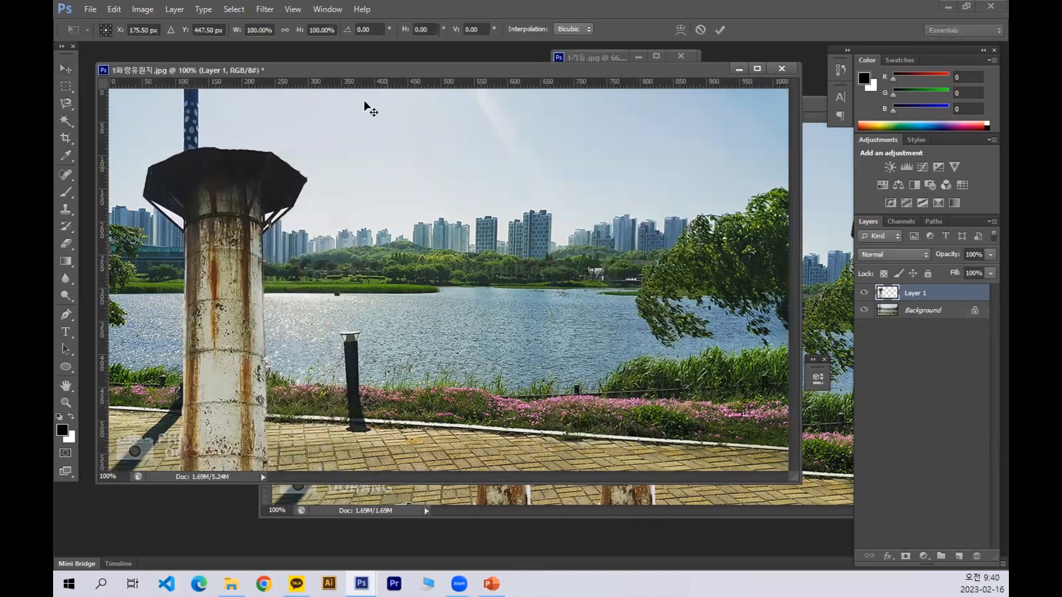
drag(312, 145, 274, 172)
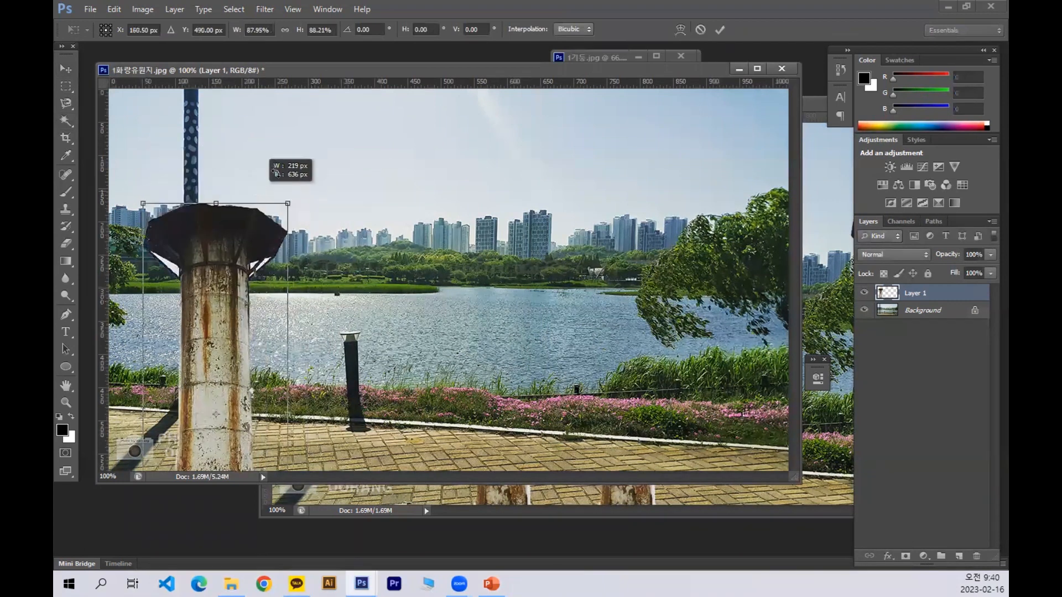
key(Return)
Try copying from 1기둥.jpg into the lake photo twice by grabbing the white area outside the selection, undoing each copy.
click(590, 62)
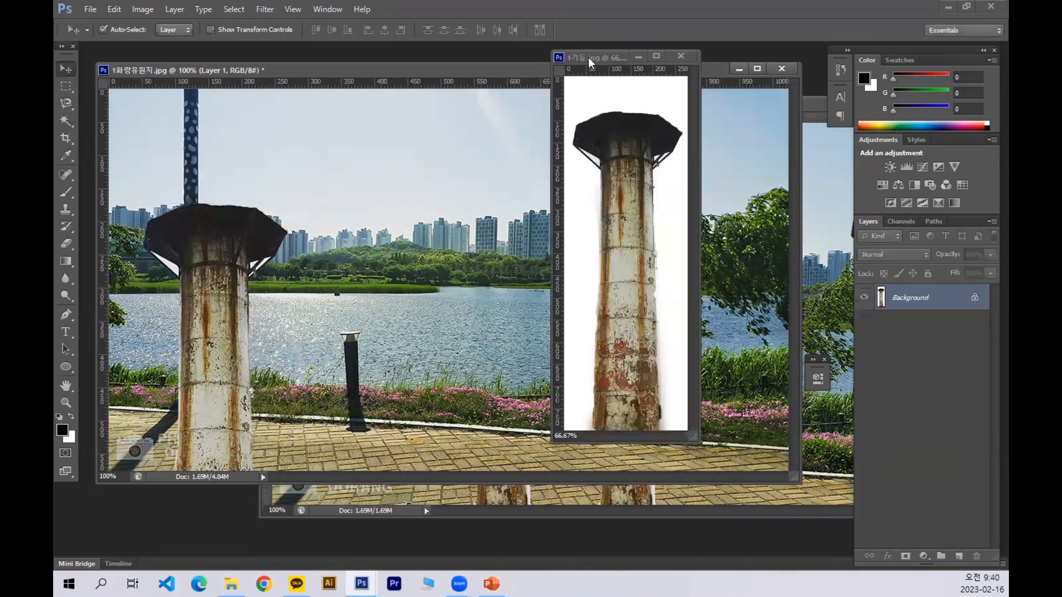
drag(604, 103, 470, 243)
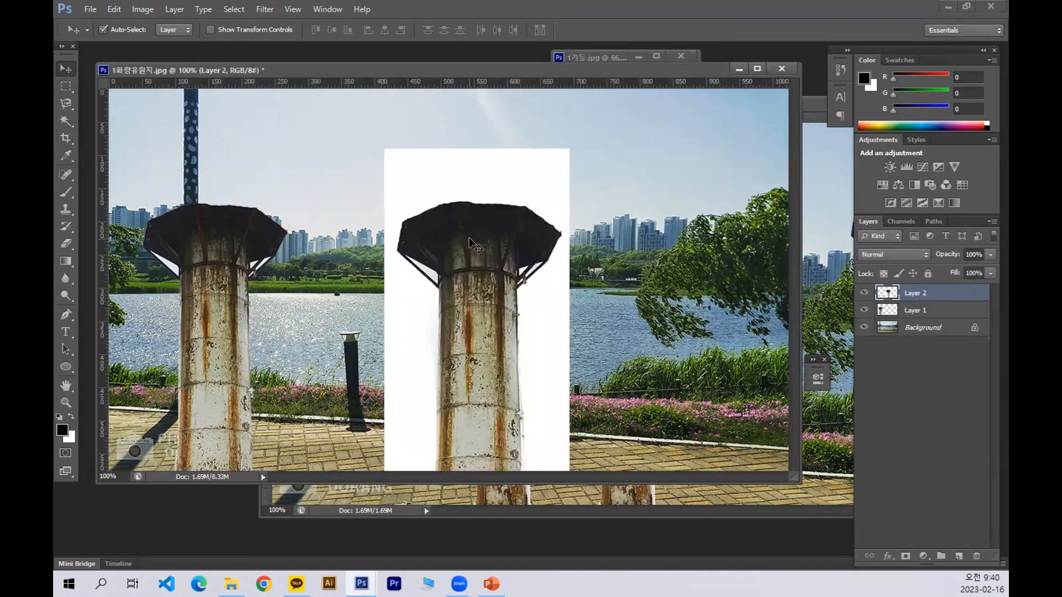
key(ctrl+z)
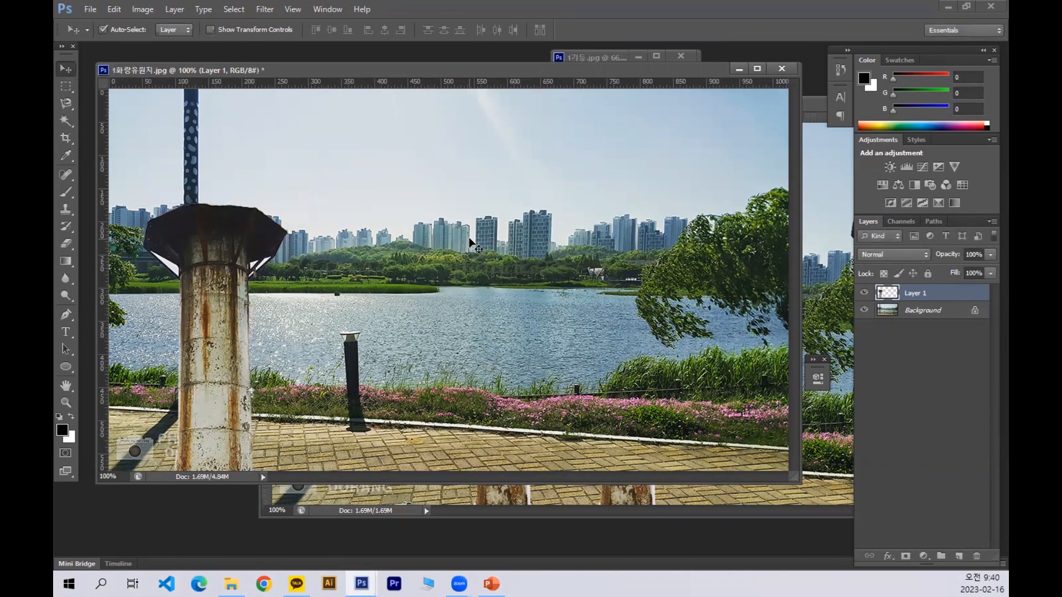
click(575, 61)
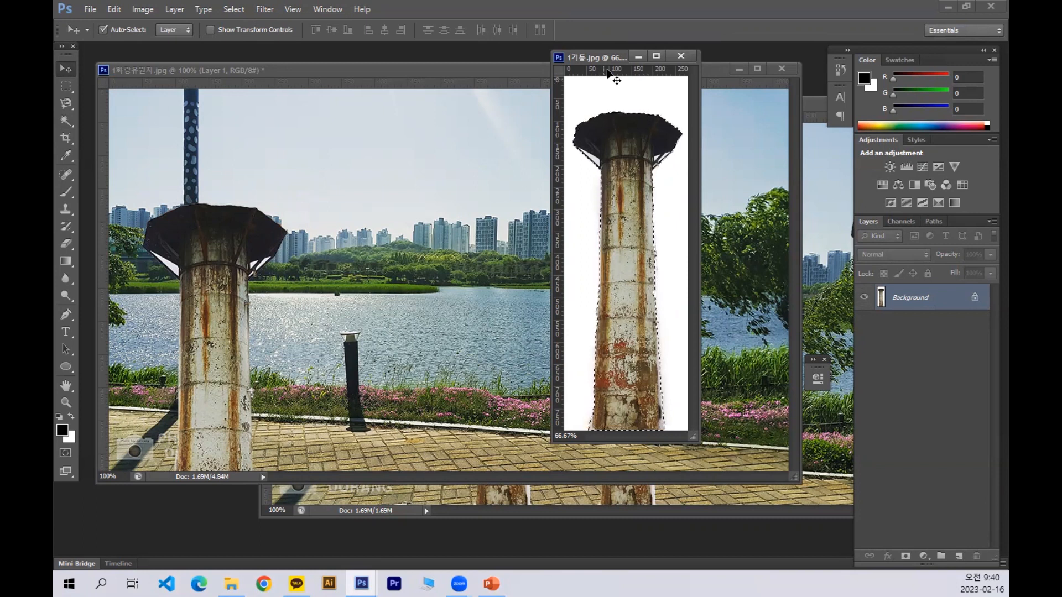
drag(588, 57, 595, 48)
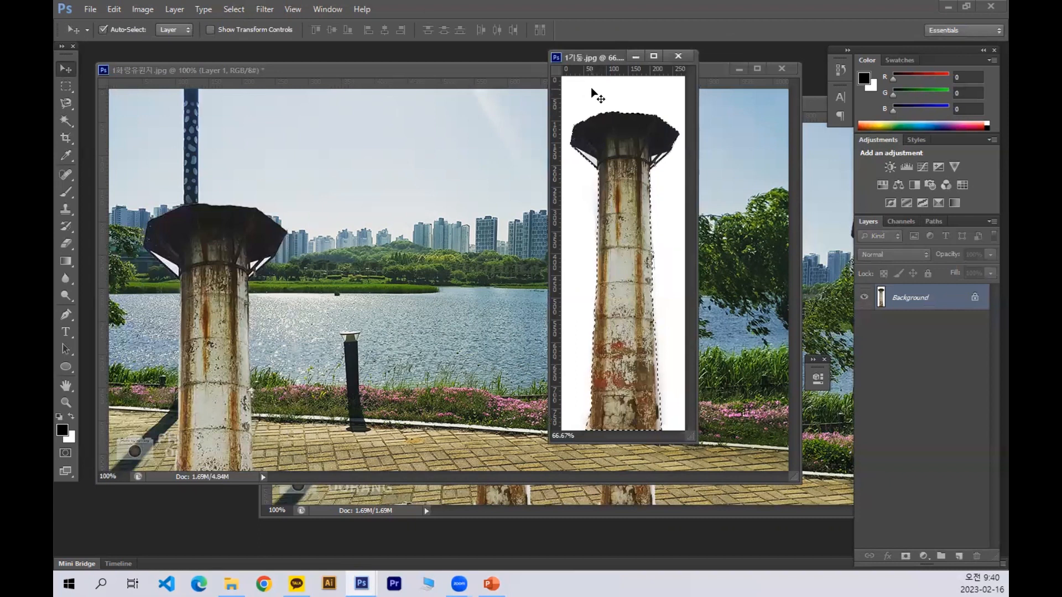
drag(592, 89, 421, 153)
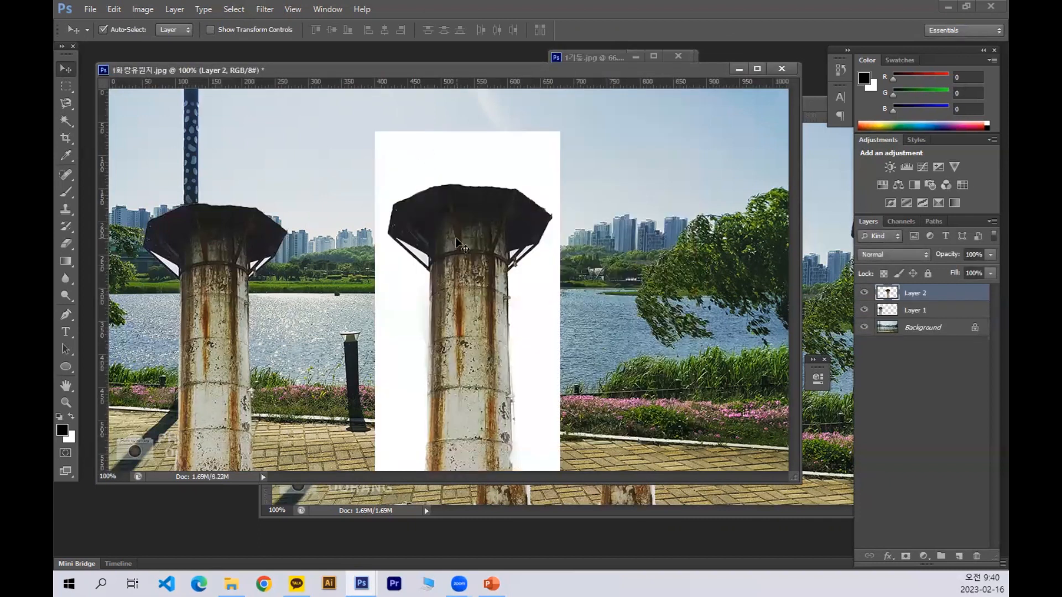
key(ctrl+z)
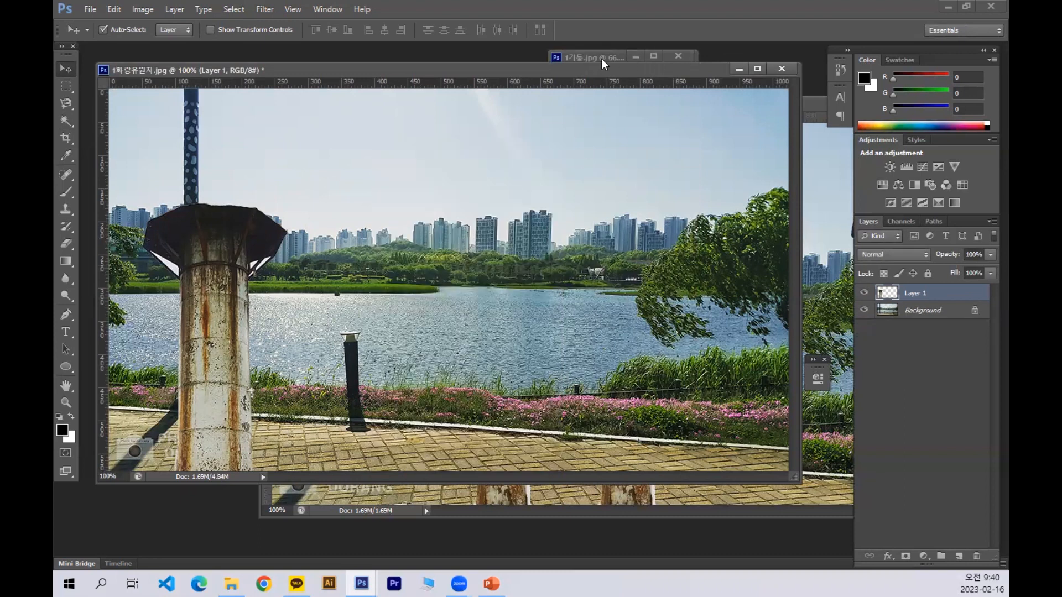
Copy the selected pillar from 1기둥.jpg into the lake photo two more times, placing the copies in a row beside the first pillar.
click(603, 57)
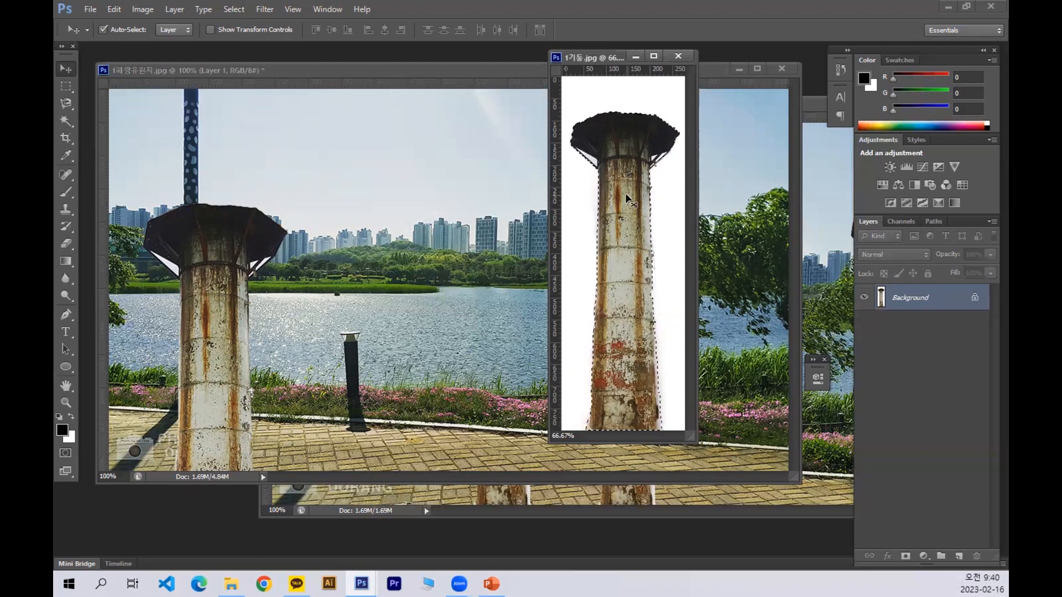
drag(627, 190, 370, 303)
click(583, 58)
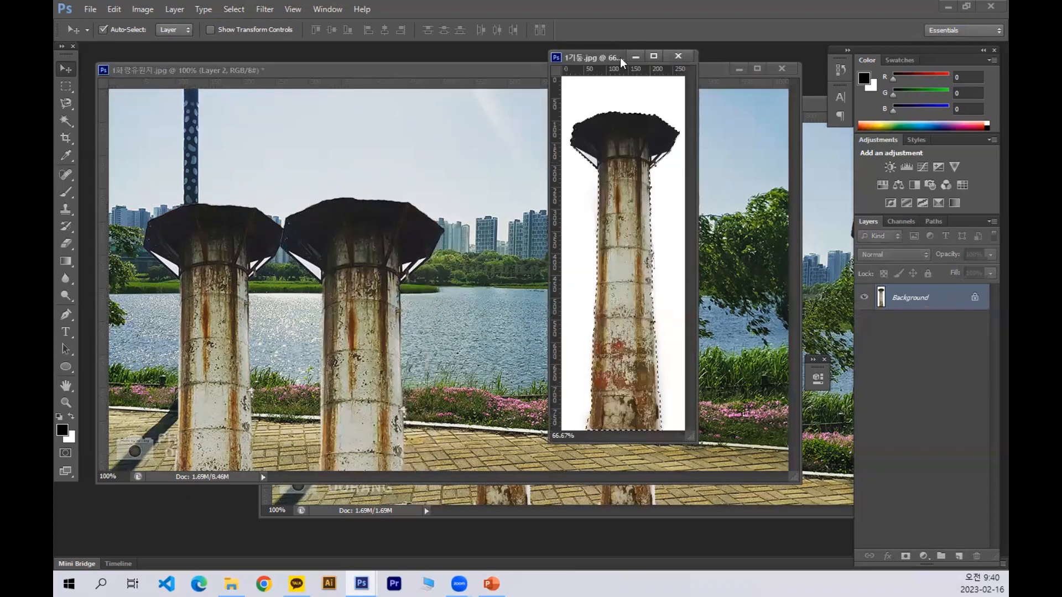
drag(625, 168, 453, 262)
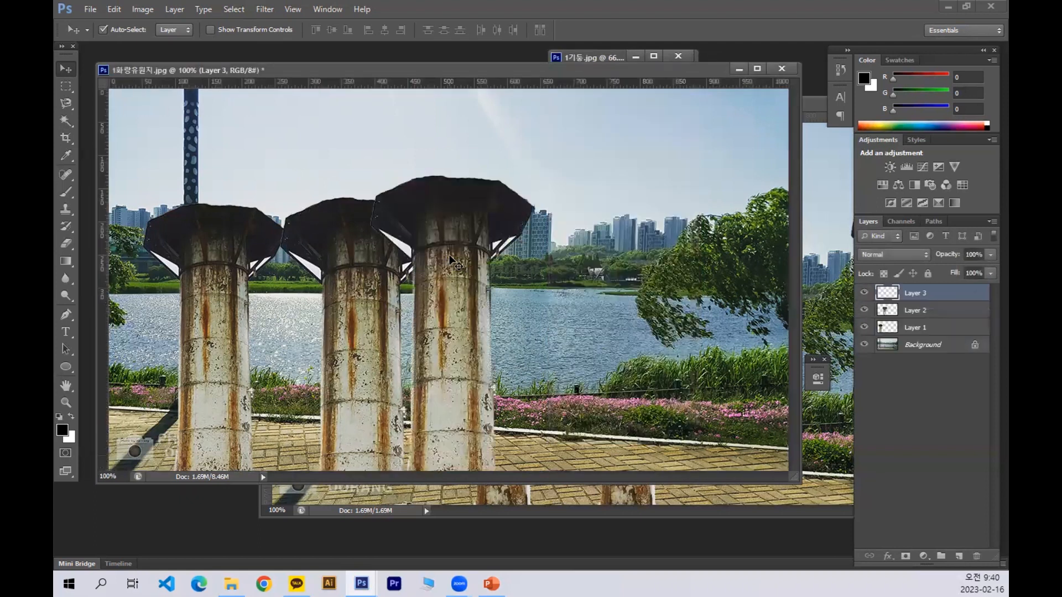
Demonstrate two more copies into the lake photo grabbed from the white area above the selected pillar, undoing each one.
click(590, 57)
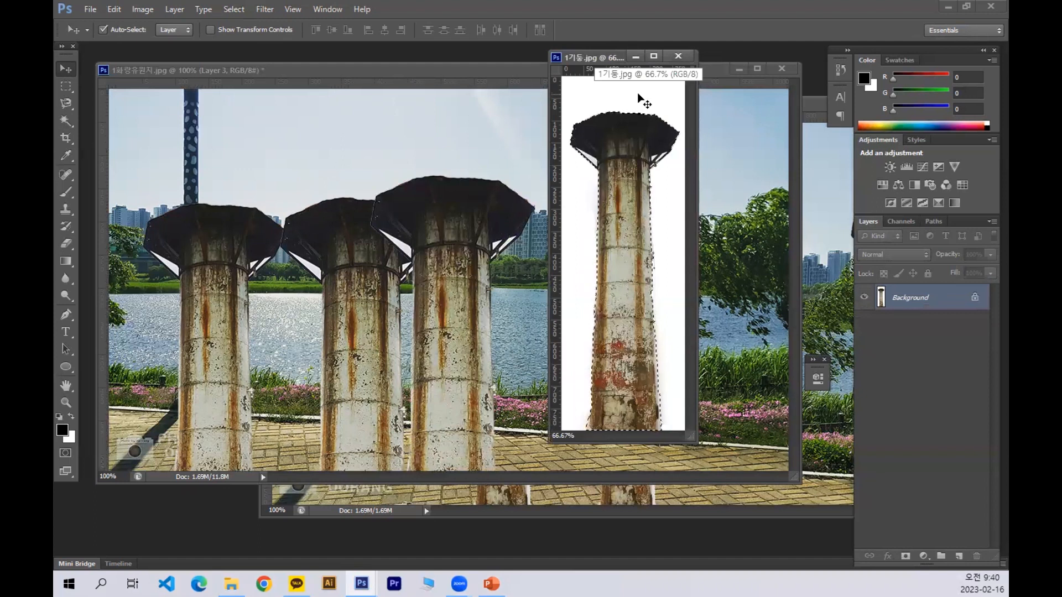
drag(644, 98, 480, 119)
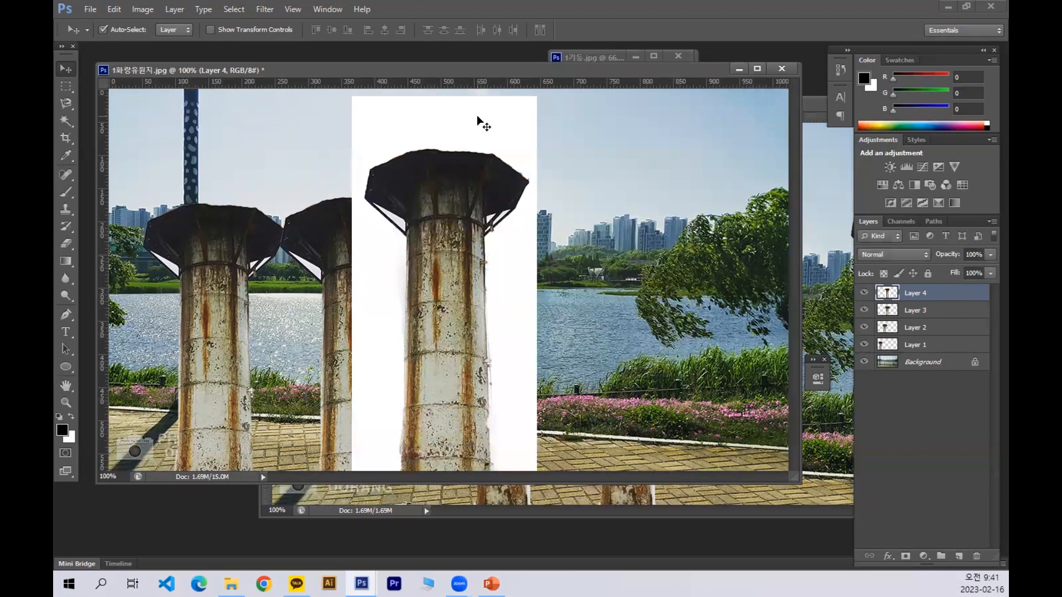
key(ctrl+z)
click(590, 57)
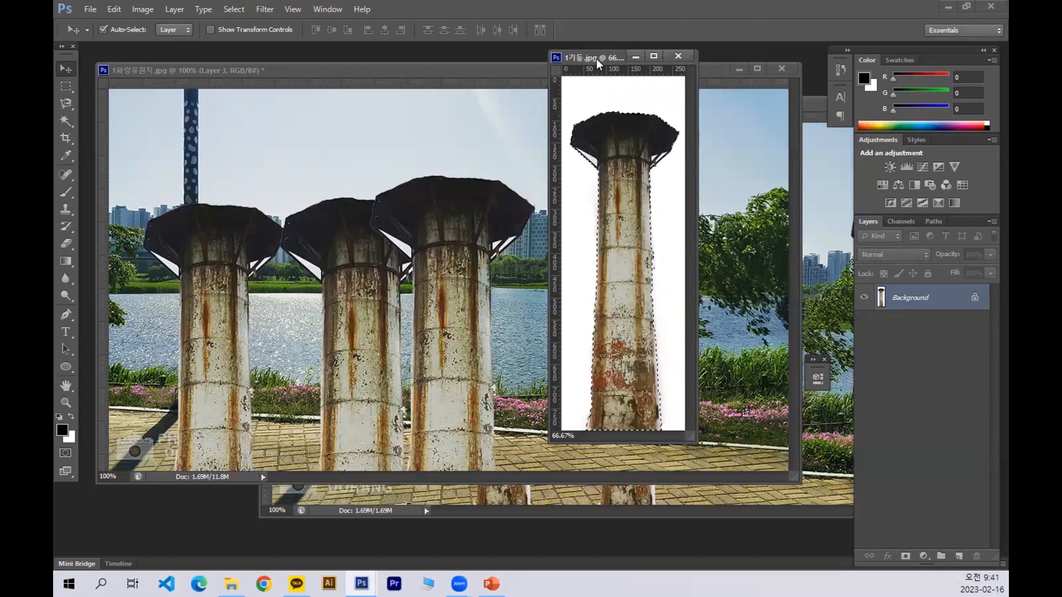
drag(597, 90, 415, 161)
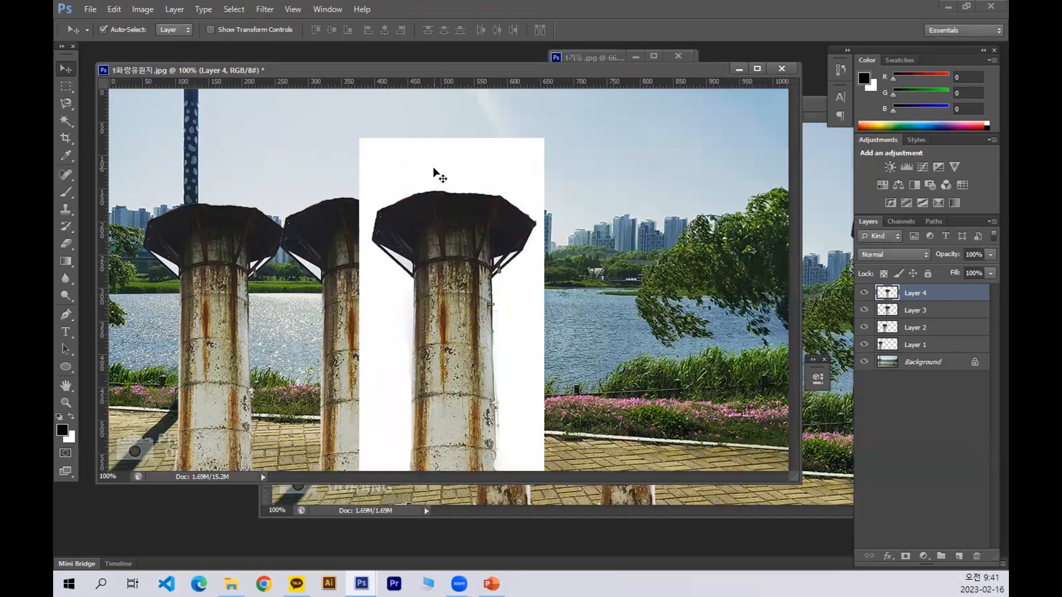
key(ctrl+z)
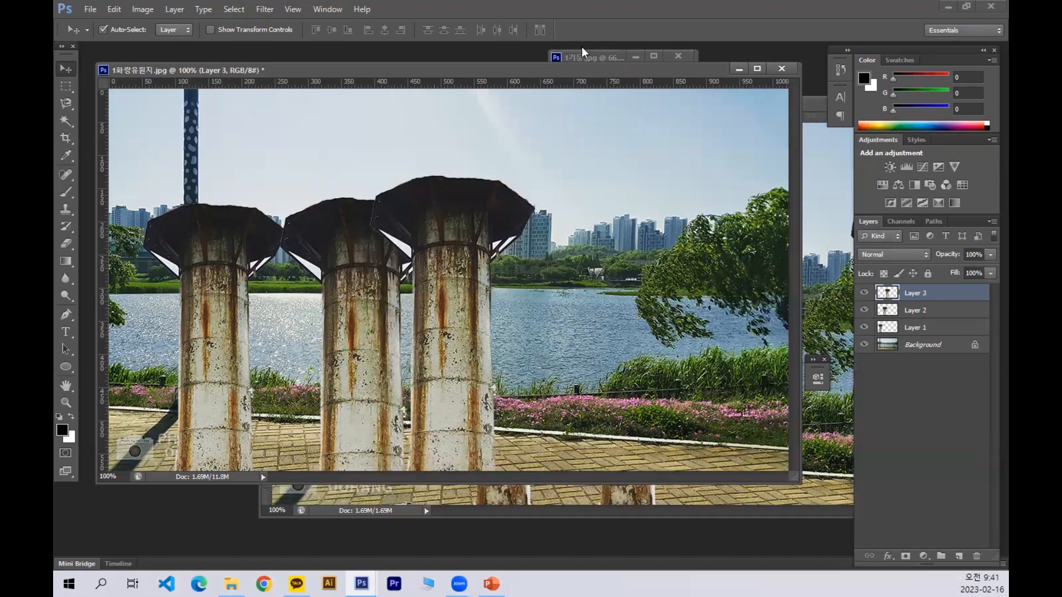
Bring 1기둥.jpg forward and start moving the pillar from inside its selection.
click(582, 54)
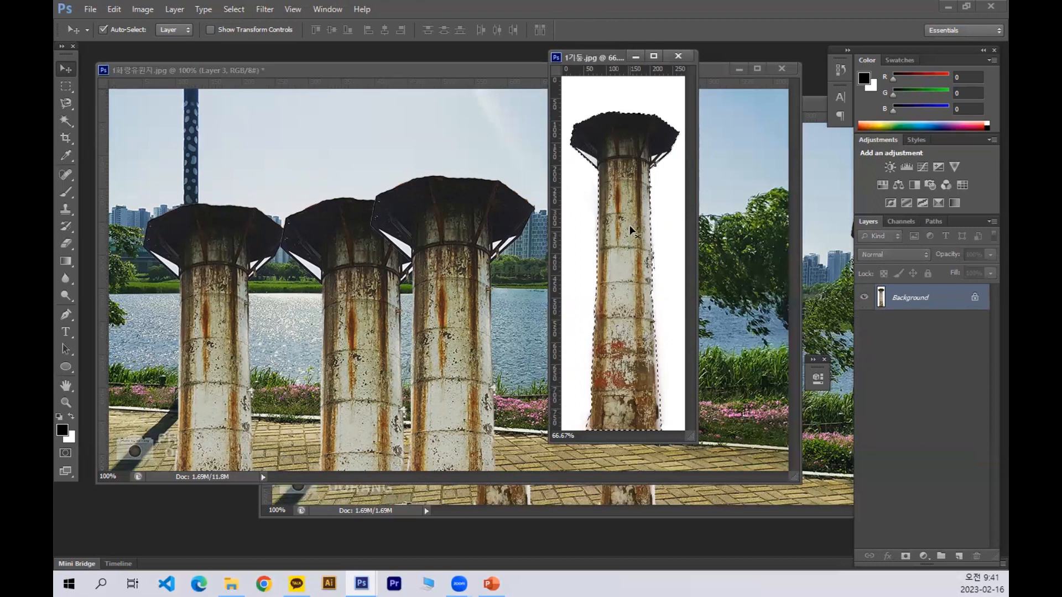
drag(630, 228, 589, 299)
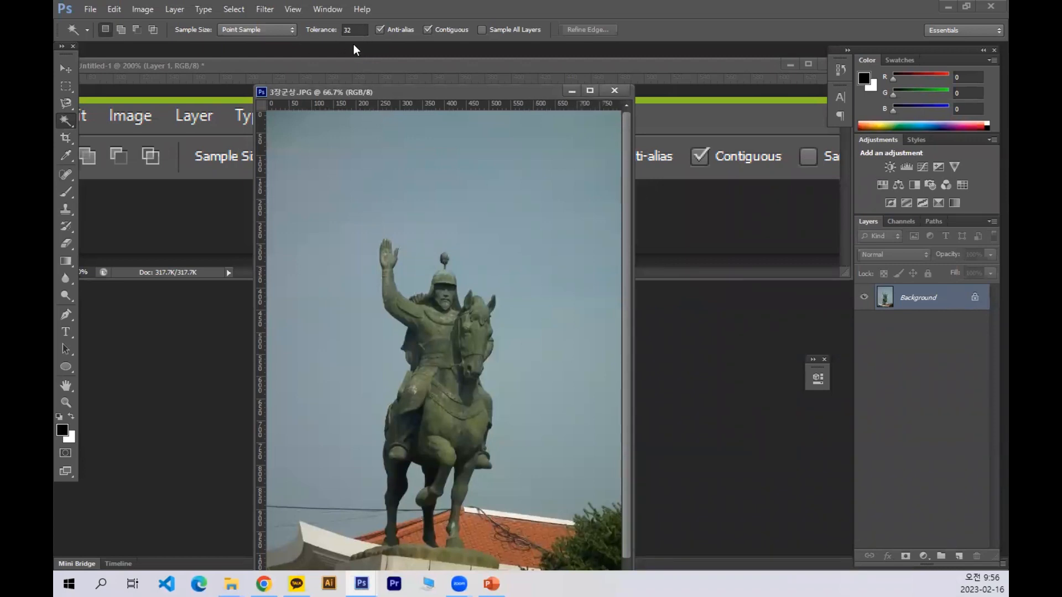
Set the Magic Wand tolerance to 10 and select the sky above the statue in 3장군상.JPG.
click(348, 30)
text(10)
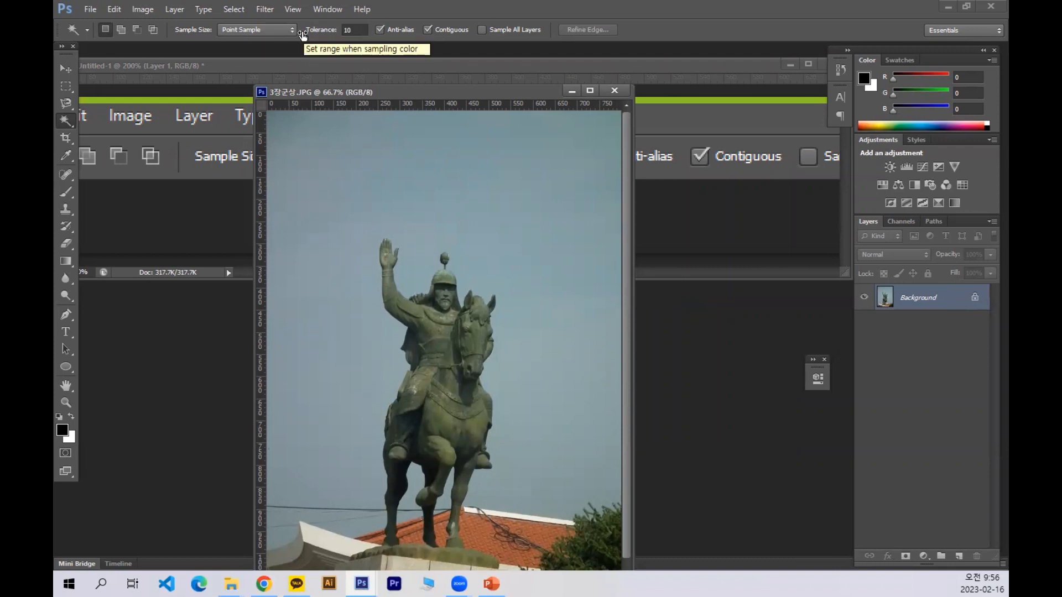
click(376, 210)
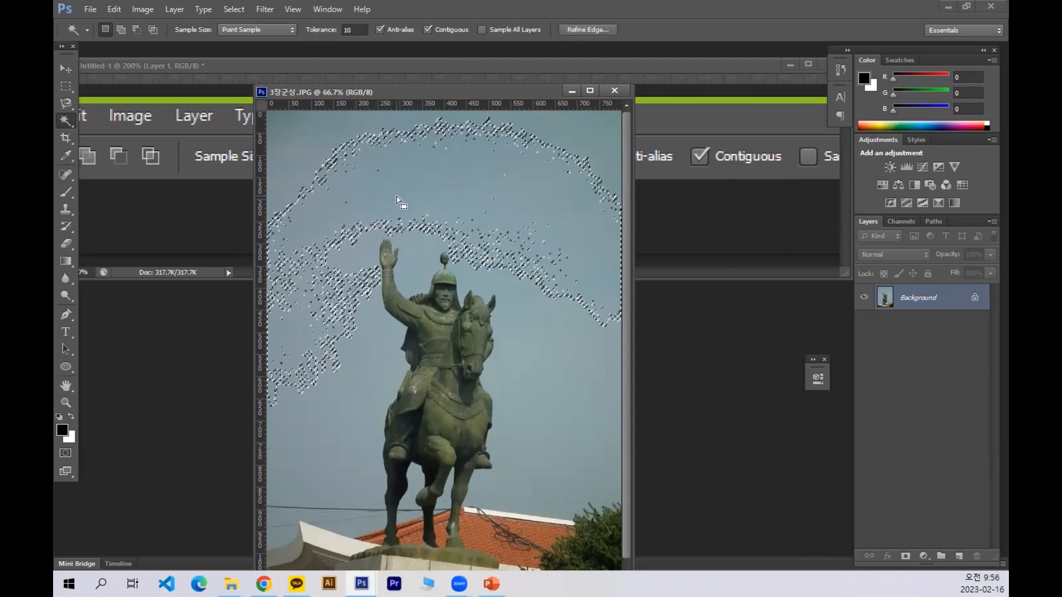
Fill the sky selection with the black foreground color, undo the fill and deselect.
key(alt+BackSpace)
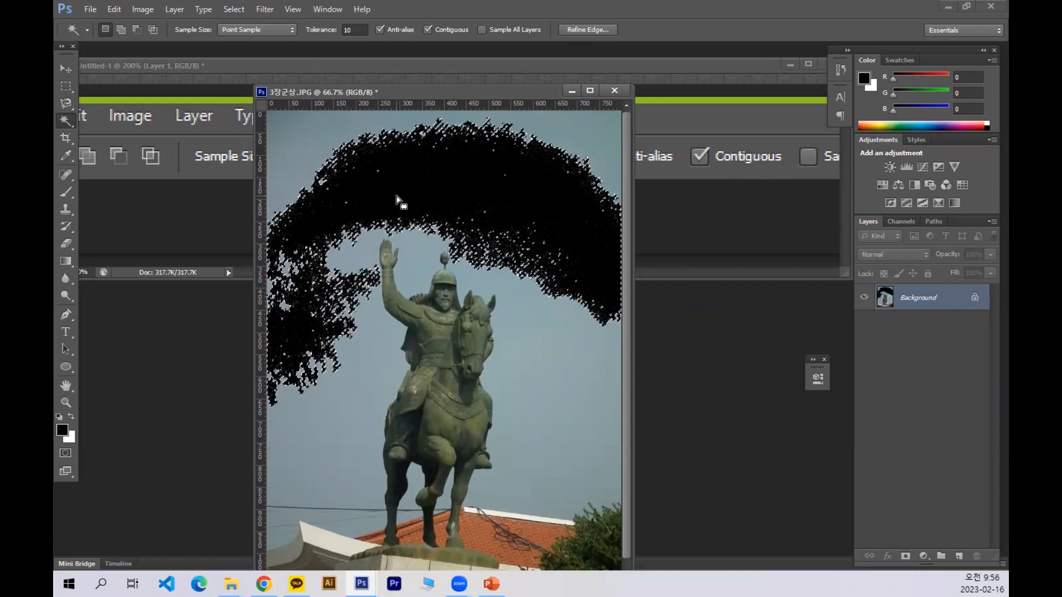
key(ctrl+z)
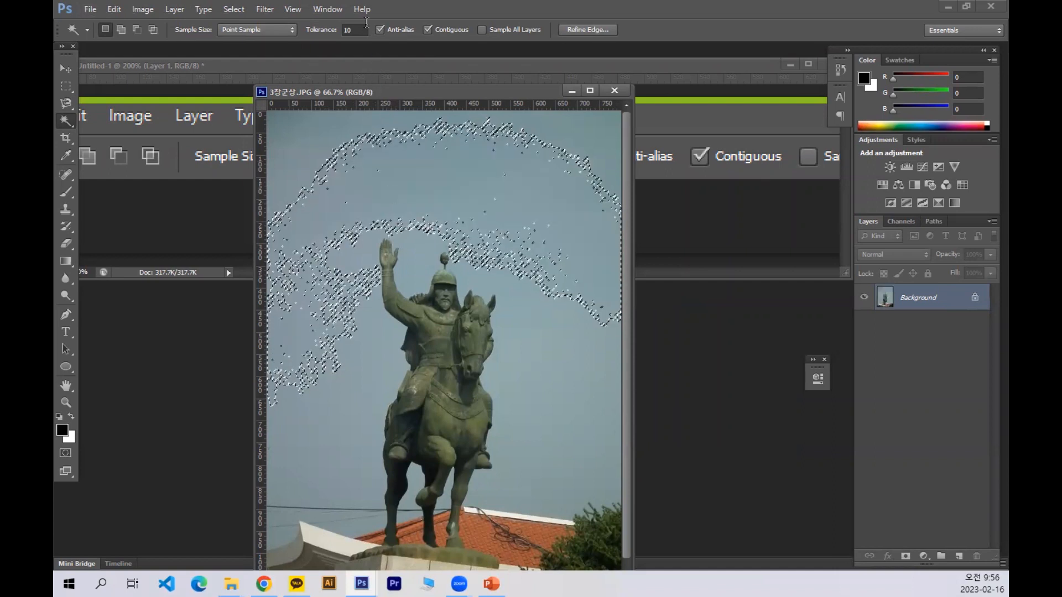
key(ctrl+d)
Set the Magic Wand tolerance to 32, select the sky around the statue and deselect it.
click(359, 29)
text(32)
click(349, 158)
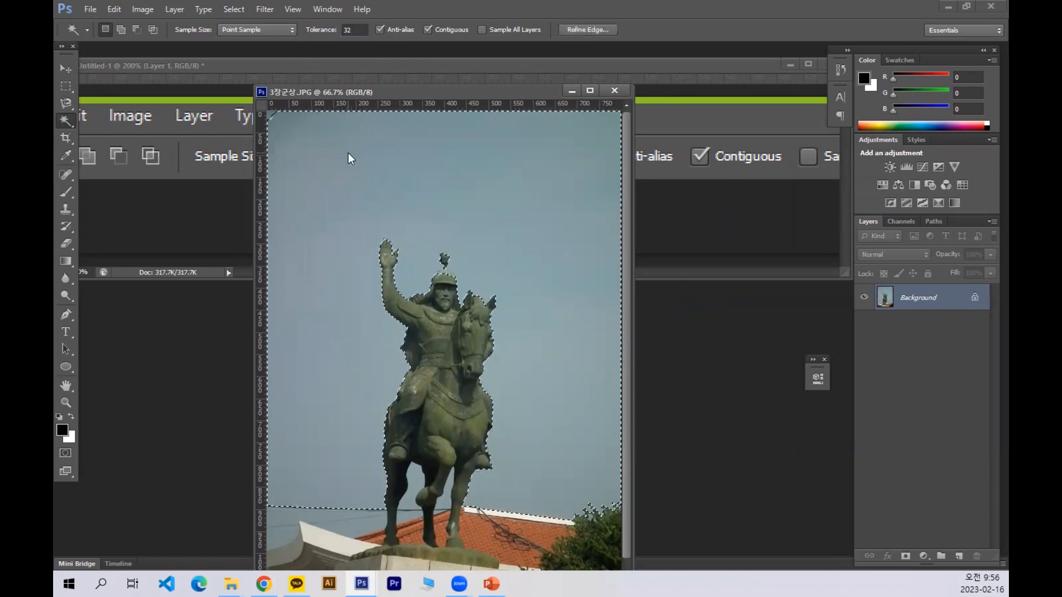
key(ctrl+d)
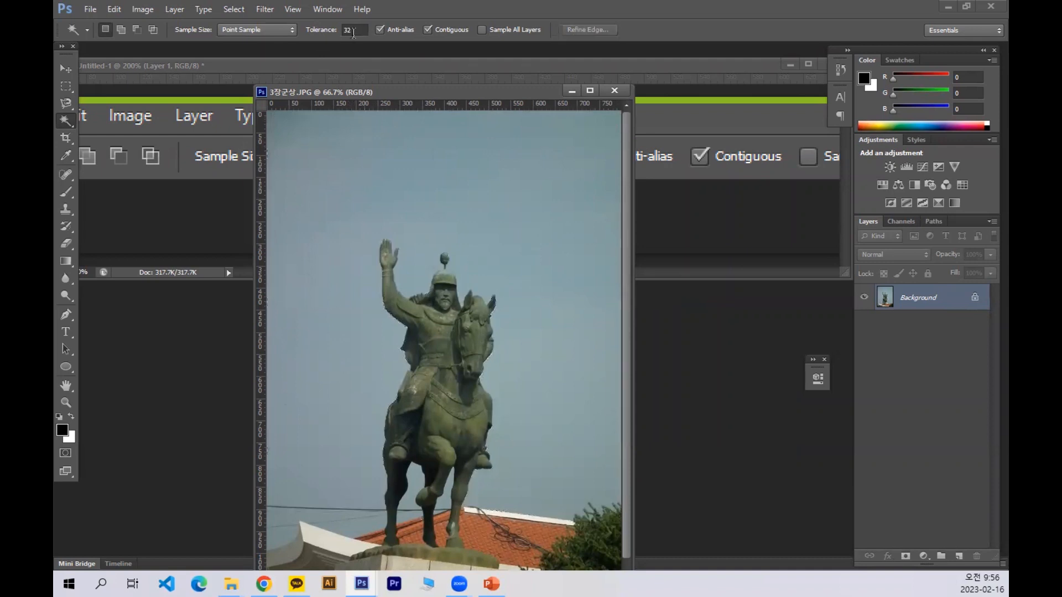
Test Magic Wand selections of the sky at tolerances 15, 30 and 32, deselecting after each one.
click(351, 29)
text(15)
click(351, 206)
key(ctrl+d)
click(354, 30)
text(30)
click(327, 203)
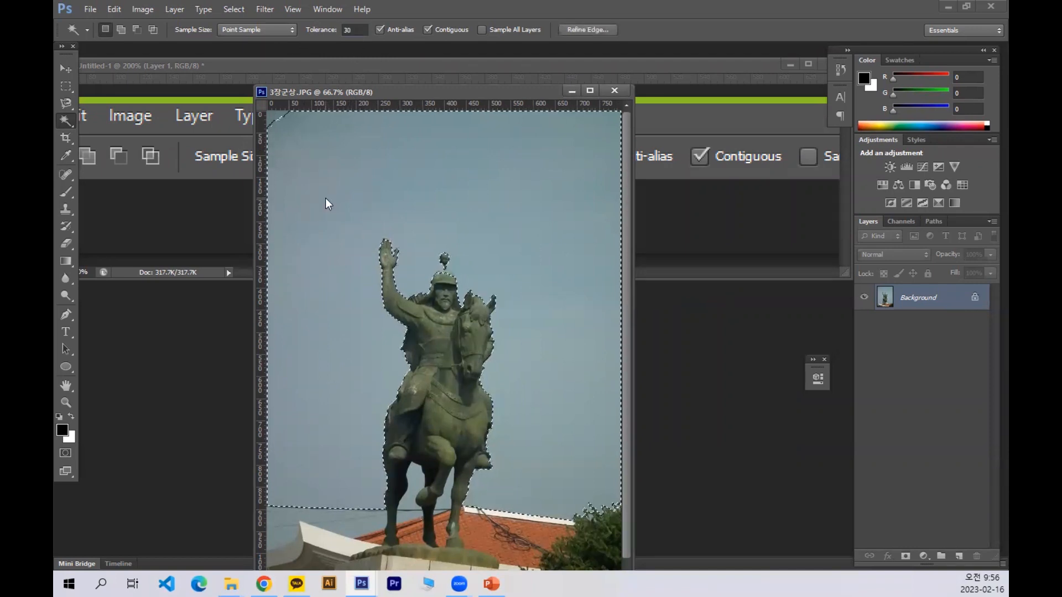
key(ctrl+d)
click(345, 30)
text(32)
click(404, 151)
key(ctrl+d)
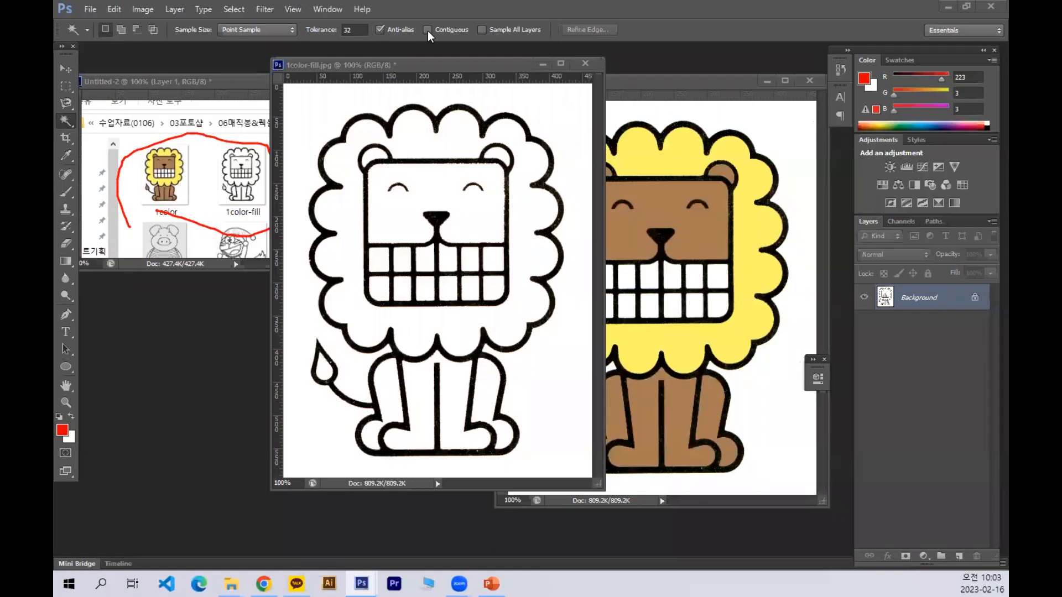
In 1color-fill.jpg, test-select the lion's white face with Contiguous off and again with Contiguous on, deselecting each time.
click(426, 190)
key(ctrl+d)
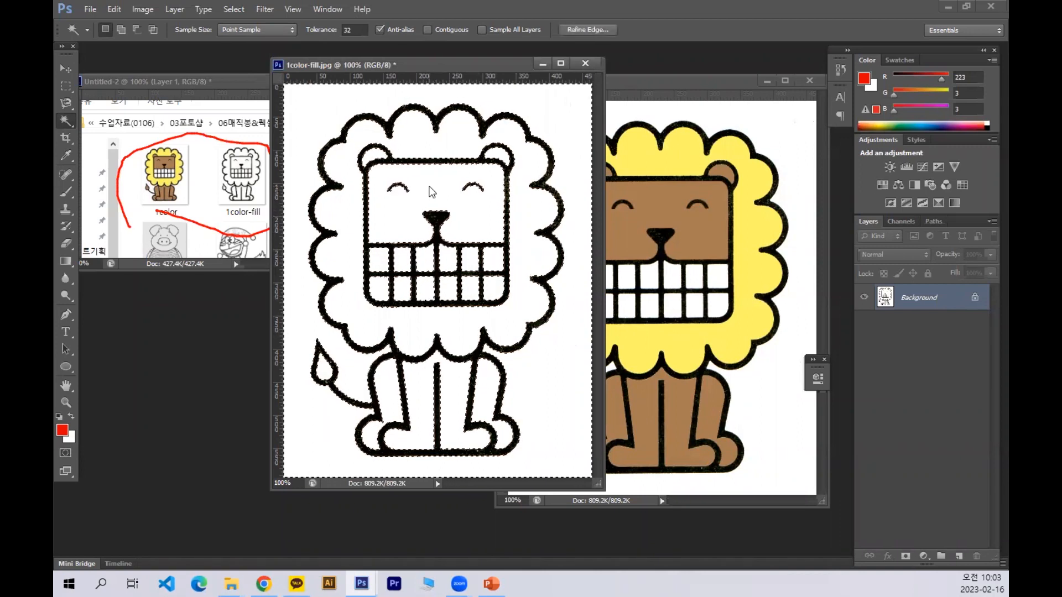
click(427, 29)
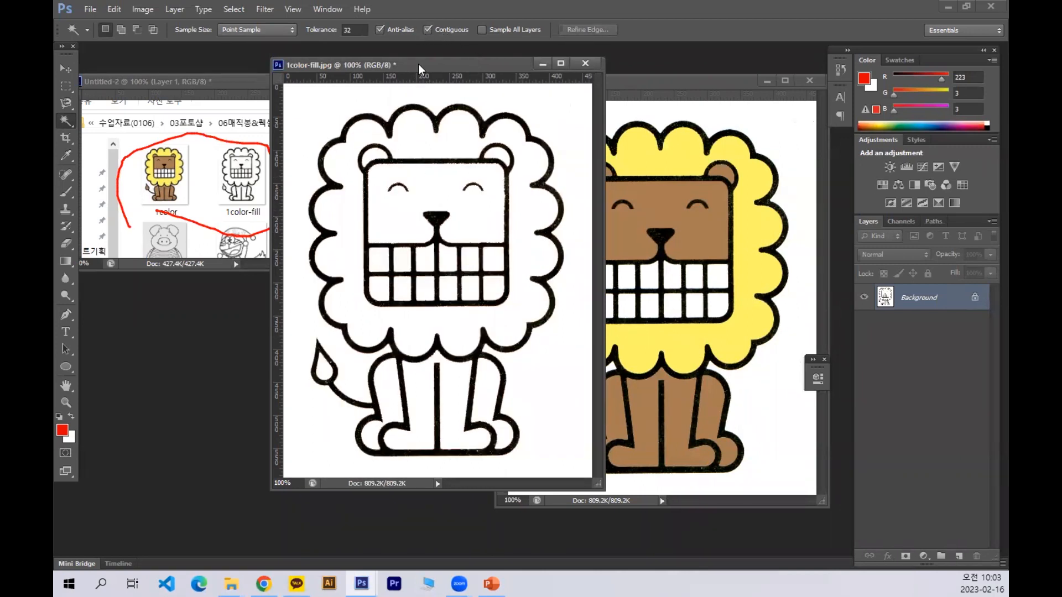
click(431, 182)
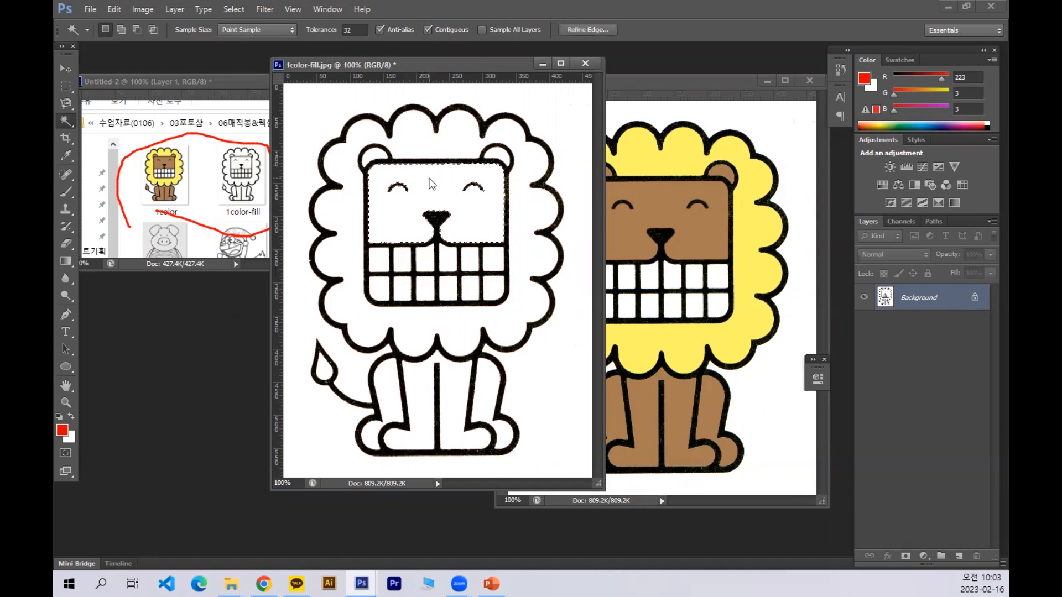
key(ctrl+d)
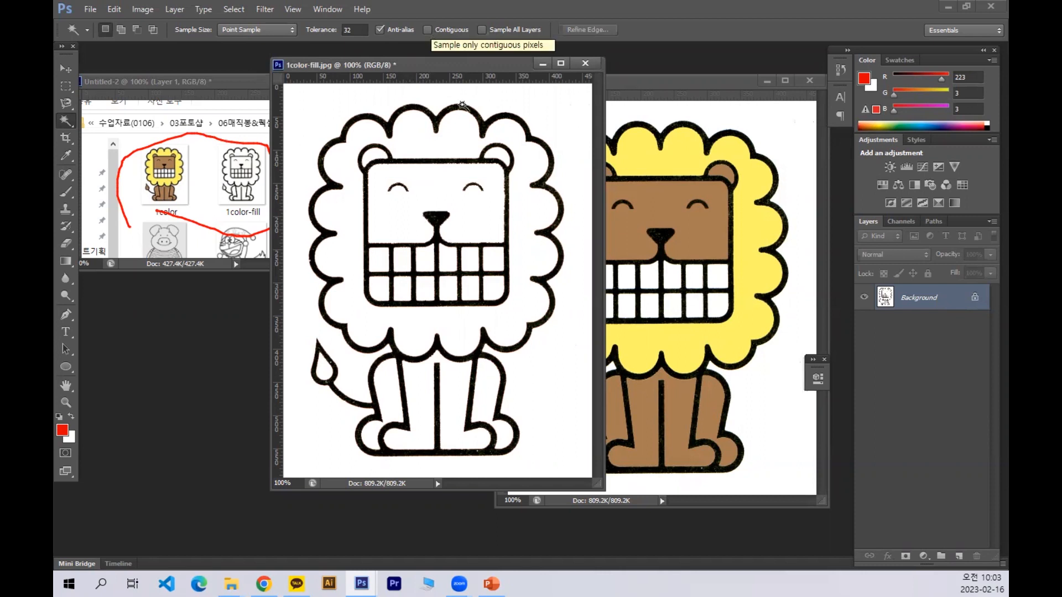
Repeat the lion's face selection with Contiguous off, deselect and re-enable Contiguous, and switch to the PowerPoint slide on Magic Wand options.
click(430, 189)
key(ctrl+d)
click(427, 29)
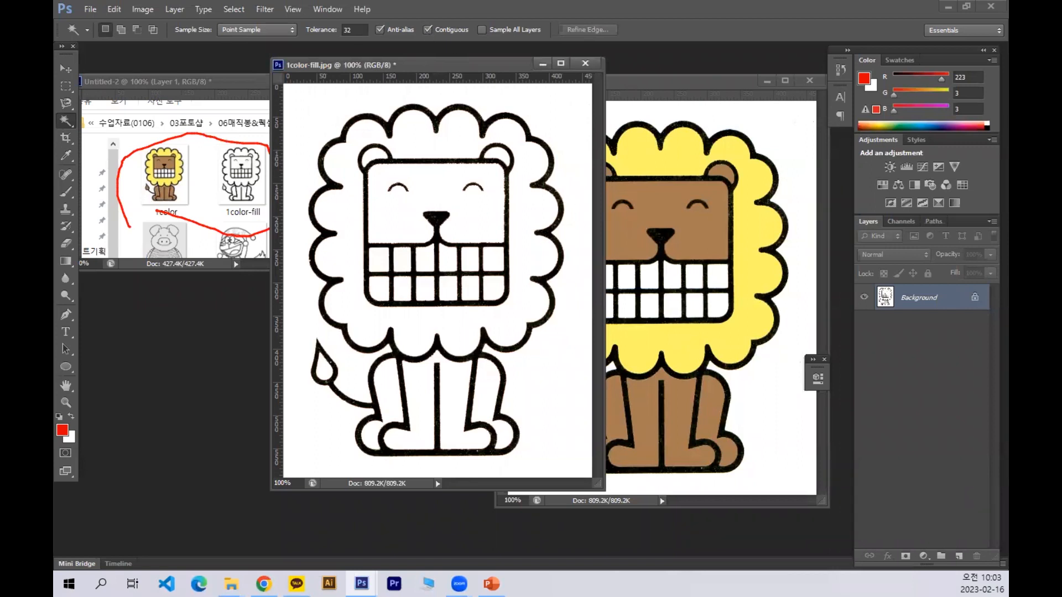
key(alt+Tab)
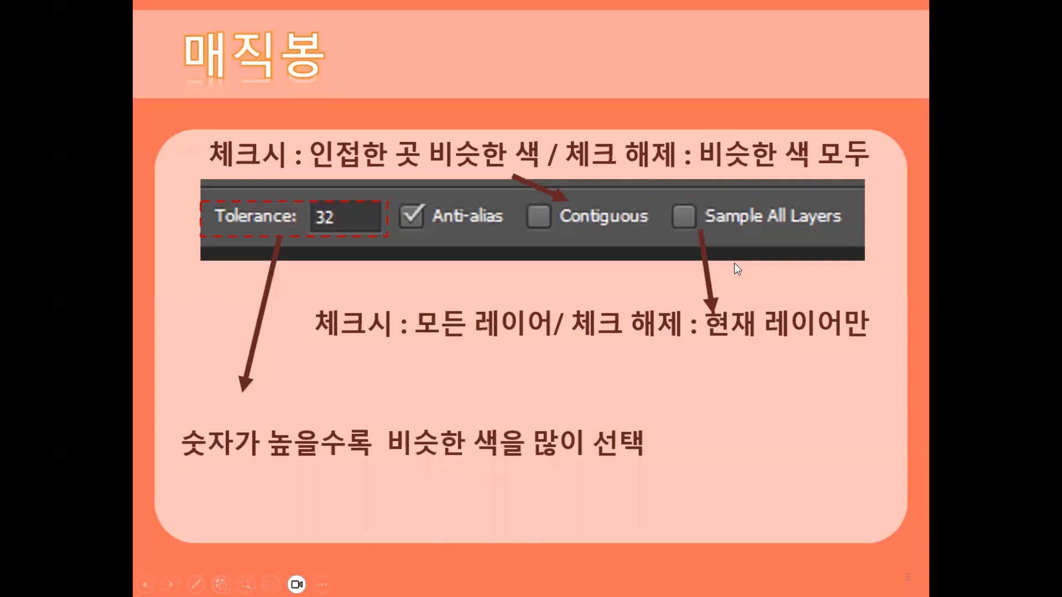
With the slide show pen, box the Contiguous option and mark its checked and unchecked explanations with outlines, underlines and arrows.
right_click(735, 264)
mouse_move(805, 402)
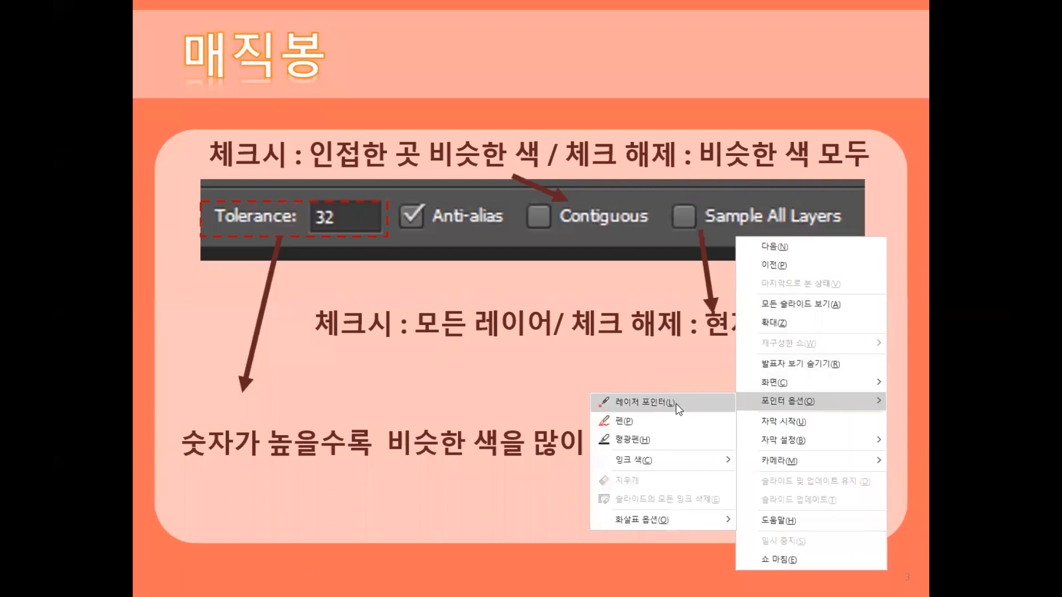
click(652, 421)
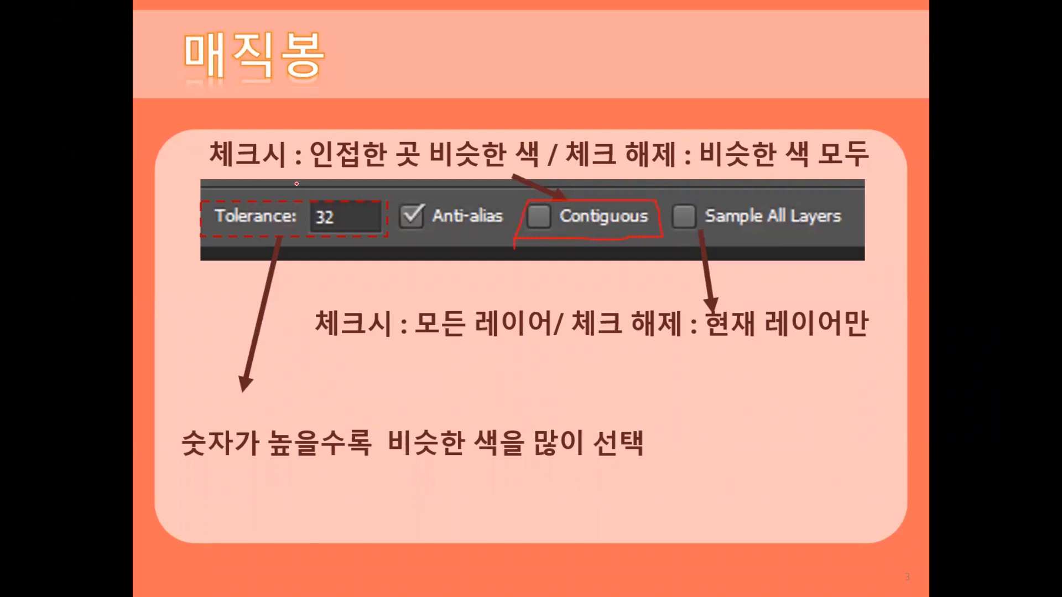
mouse_move(272, 178)
mouse_down()
mouse_move(514, 178)
mouse_move(539, 126)
mouse_move(262, 126)
mouse_move(224, 141)
mouse_move(251, 154)
mouse_up()
mouse_move(598, 178)
mouse_down()
mouse_move(885, 182)
mouse_move(889, 88)
mouse_move(697, 89)
mouse_move(603, 114)
mouse_move(565, 166)
mouse_up()
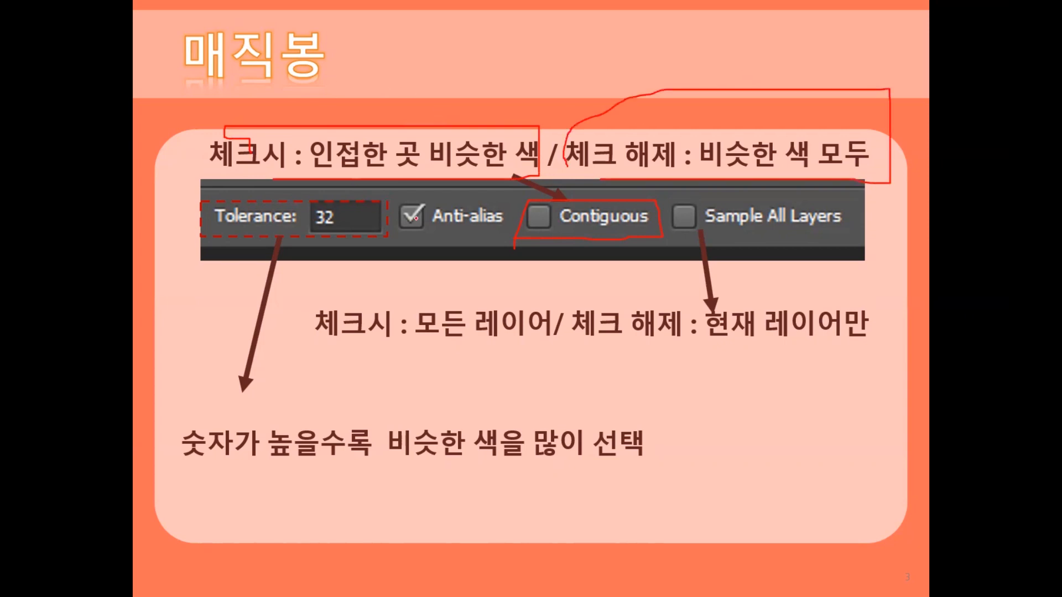
mouse_move(399, 68)
mouse_down()
mouse_move(402, 116)
mouse_move(446, 103)
mouse_up()
drag(612, 158, 717, 165)
mouse_move(688, 63)
mouse_down()
mouse_move(688, 130)
mouse_move(710, 106)
mouse_up()
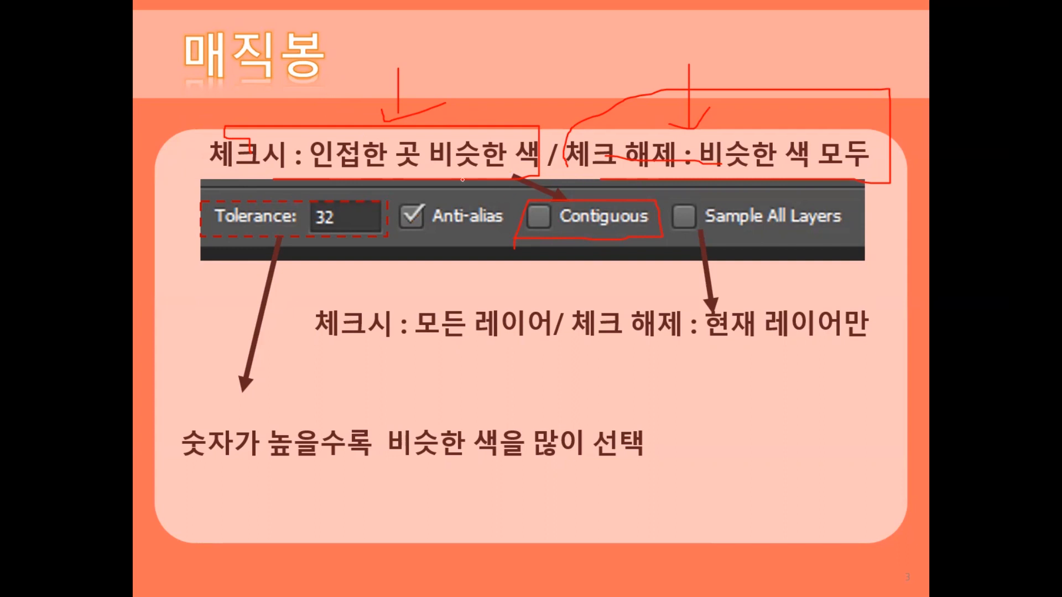
mouse_move(450, 175)
mouse_down()
mouse_move(327, 175)
mouse_move(238, 160)
mouse_move(216, 124)
mouse_move(448, 139)
mouse_up()
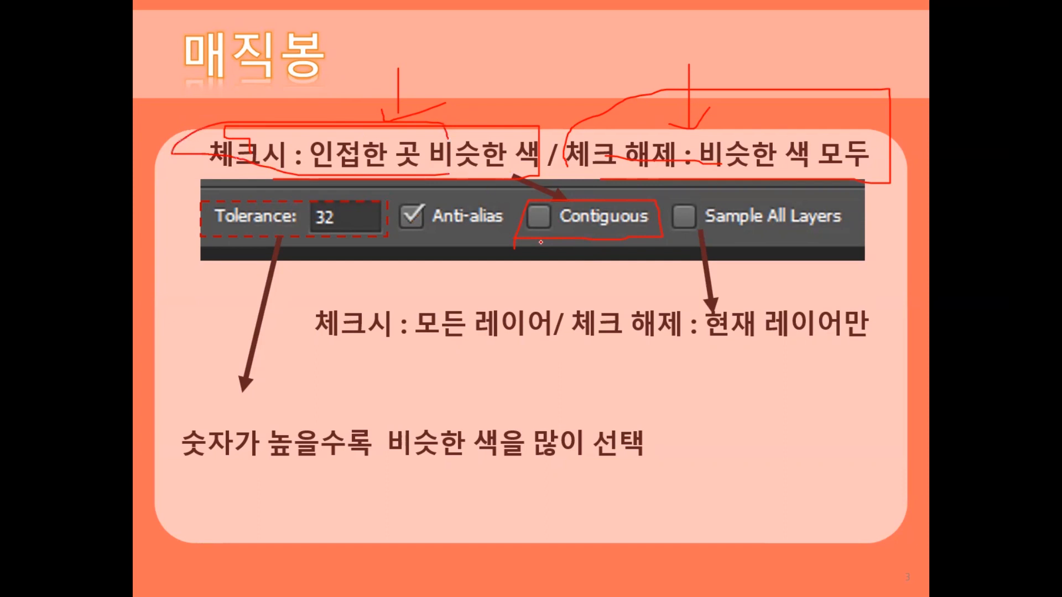
Tick the Contiguous checkbox in ink, circle Tolerance, outline its explanation, and end the slide show keeping the ink annotations.
drag(528, 205, 573, 175)
drag(316, 15, 245, 1)
mouse_move(195, 240)
mouse_down()
mouse_move(310, 248)
mouse_move(281, 180)
mouse_up()
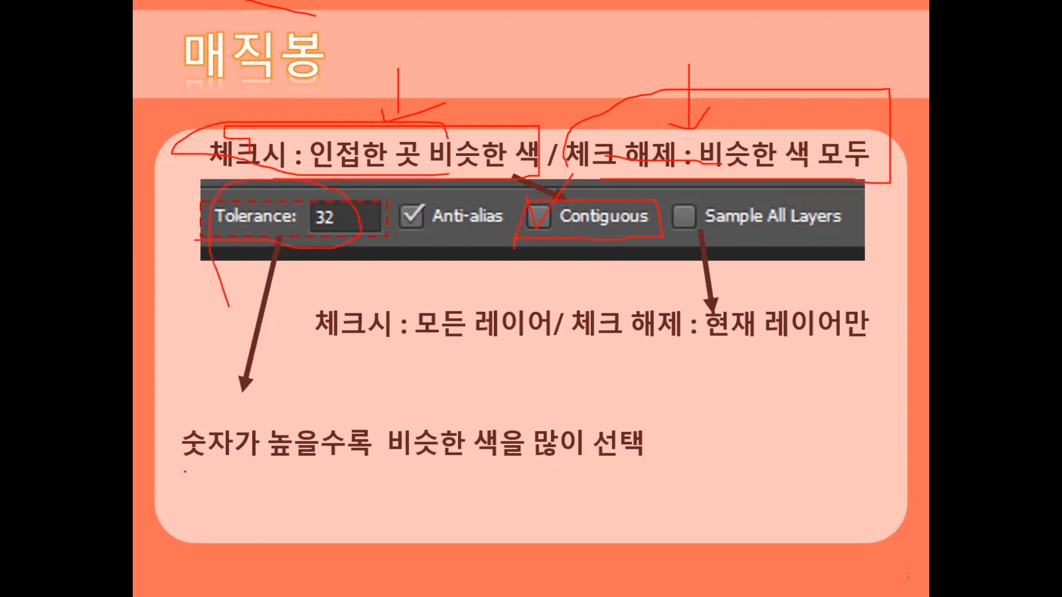
mouse_move(207, 473)
mouse_down()
mouse_move(686, 474)
mouse_move(478, 386)
mouse_up()
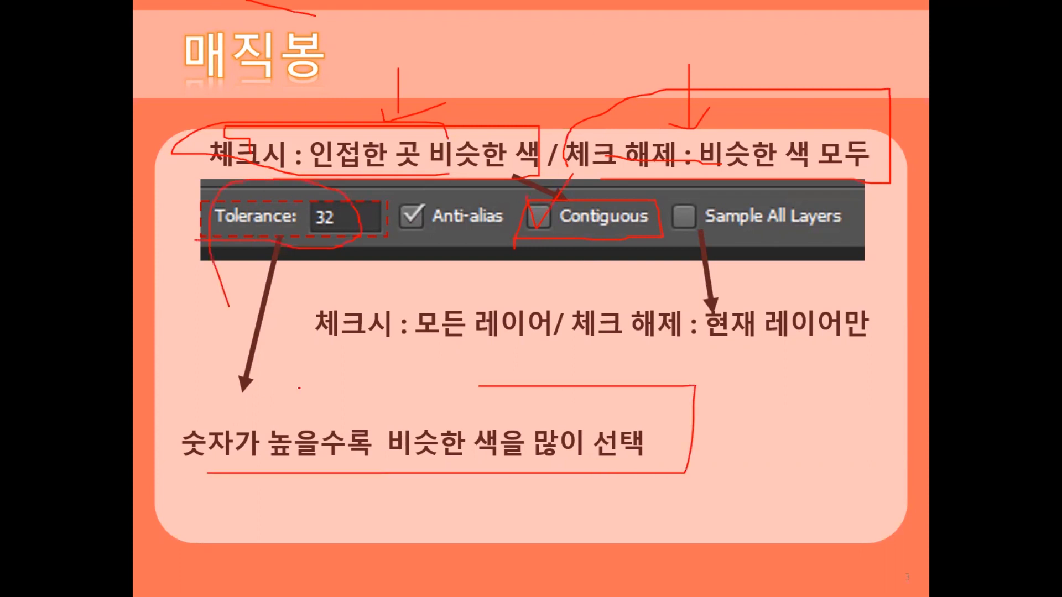
key(Escape)
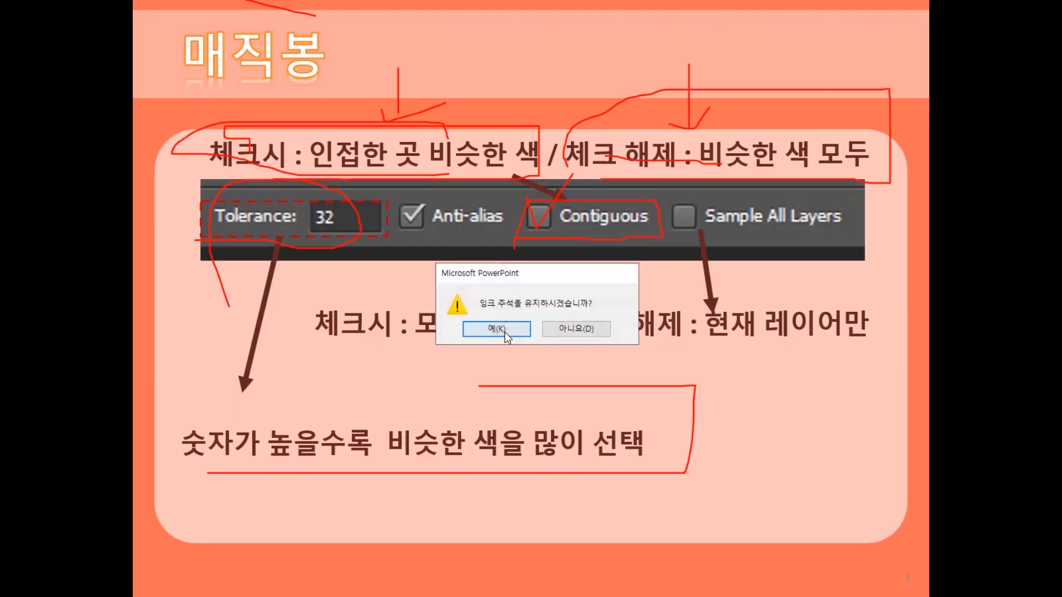
click(503, 331)
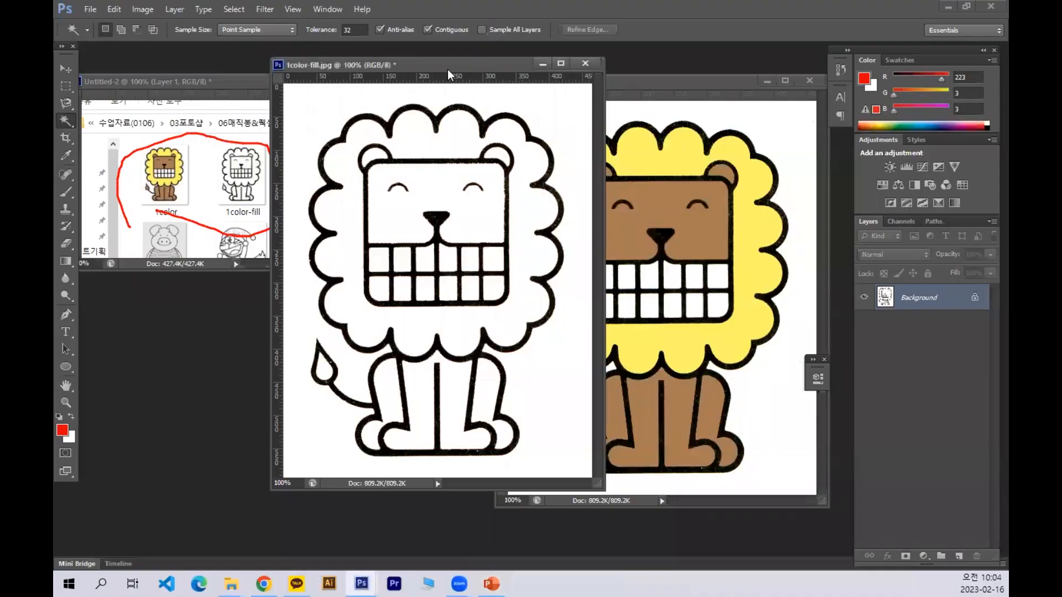
Reposition the 1color-fill.jpg window, select the lion's white face with the Magic Wand, fill it with red #b12b2b and deselect.
drag(470, 70, 432, 74)
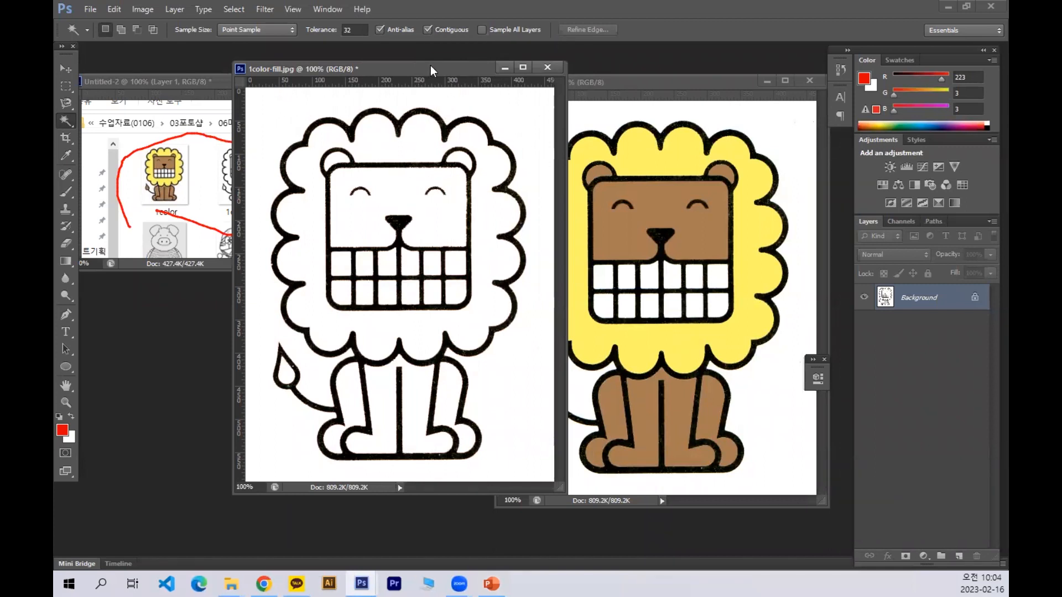
drag(432, 71, 433, 65)
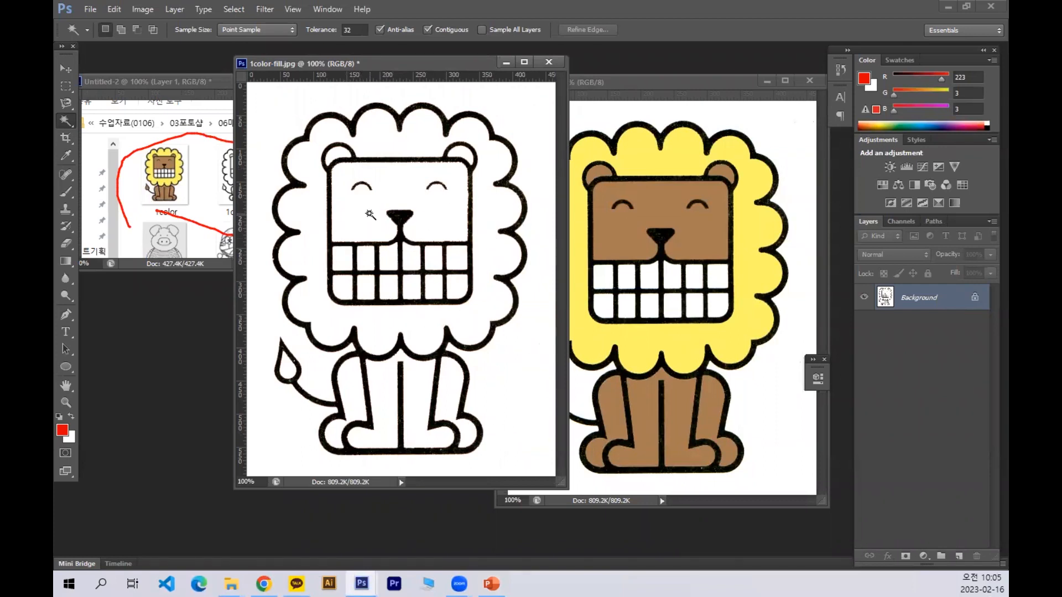
click(369, 214)
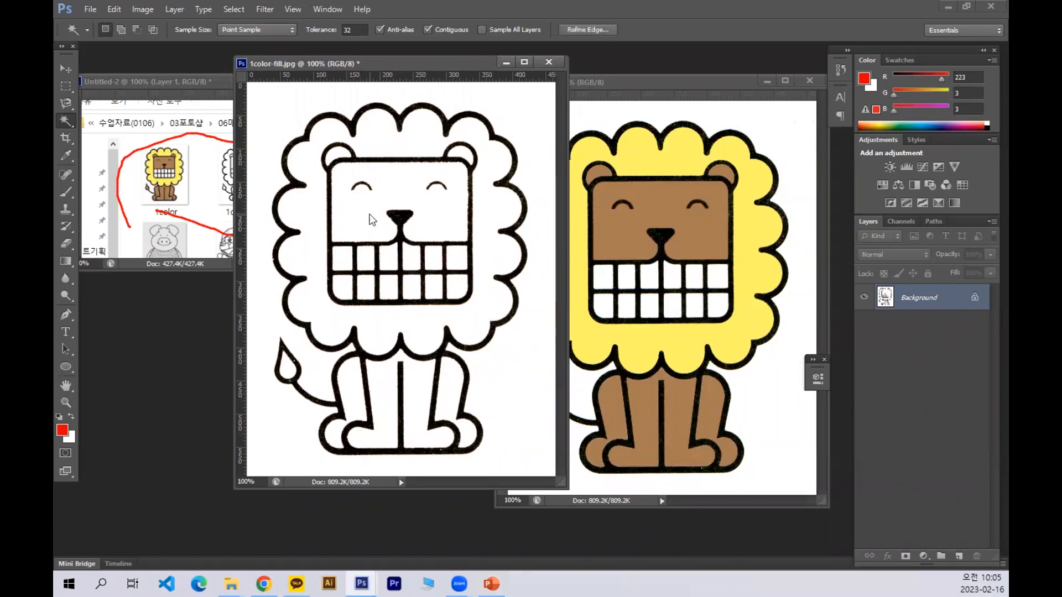
click(62, 430)
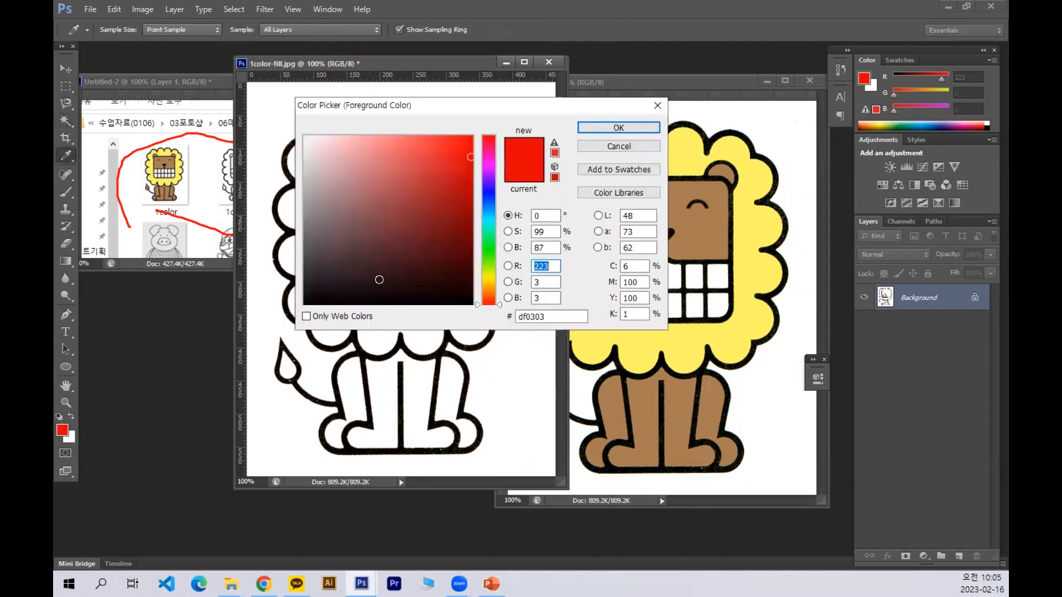
click(374, 209)
click(431, 187)
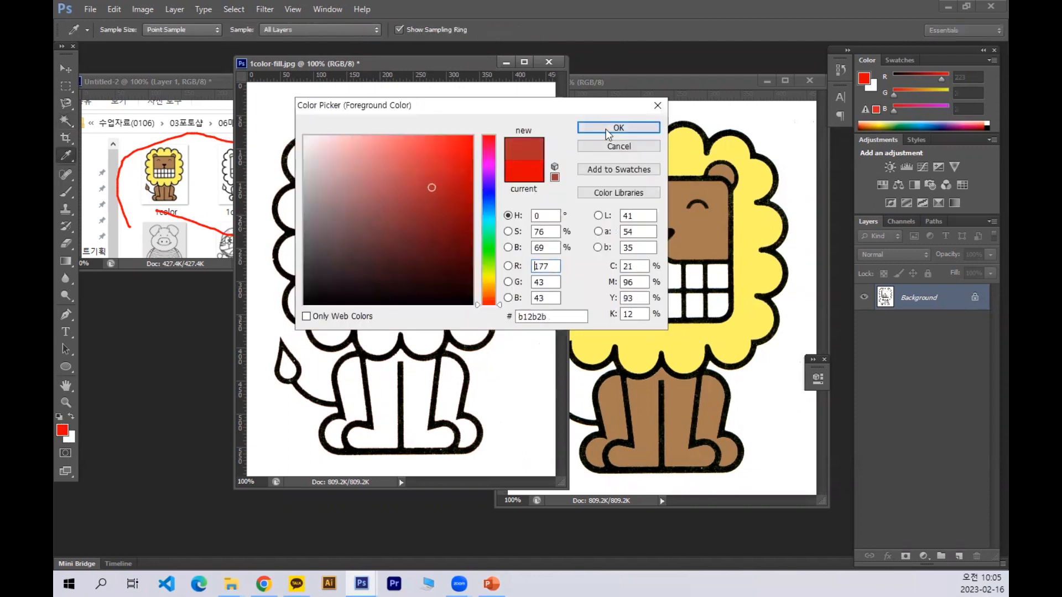
click(618, 128)
key(alt+BackSpace)
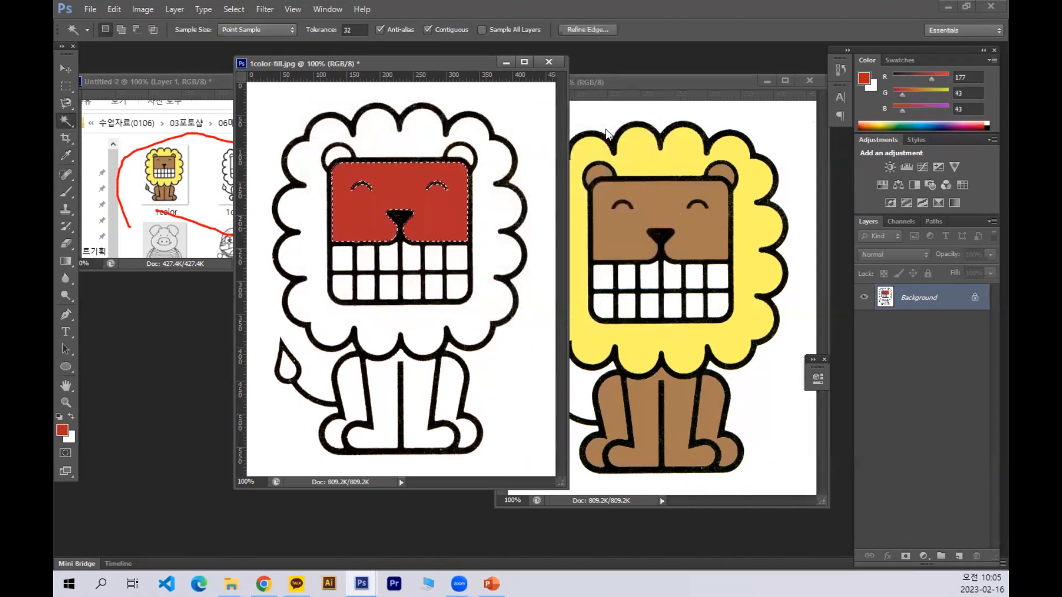
key(ctrl+d)
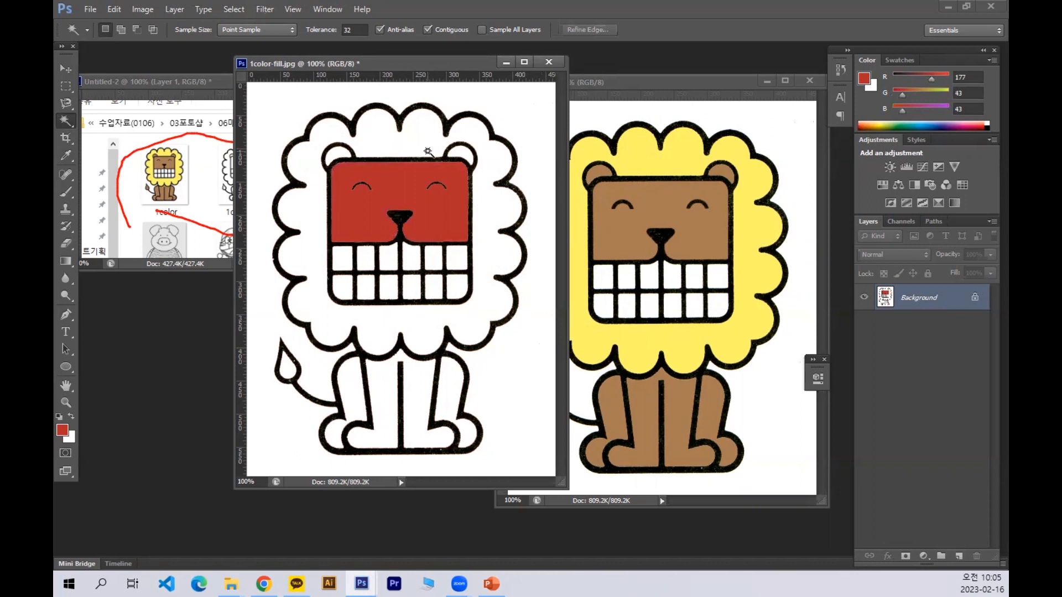
Select the lion's mane, fill it with purple (RGB 163, 43, 177) and deselect.
click(419, 136)
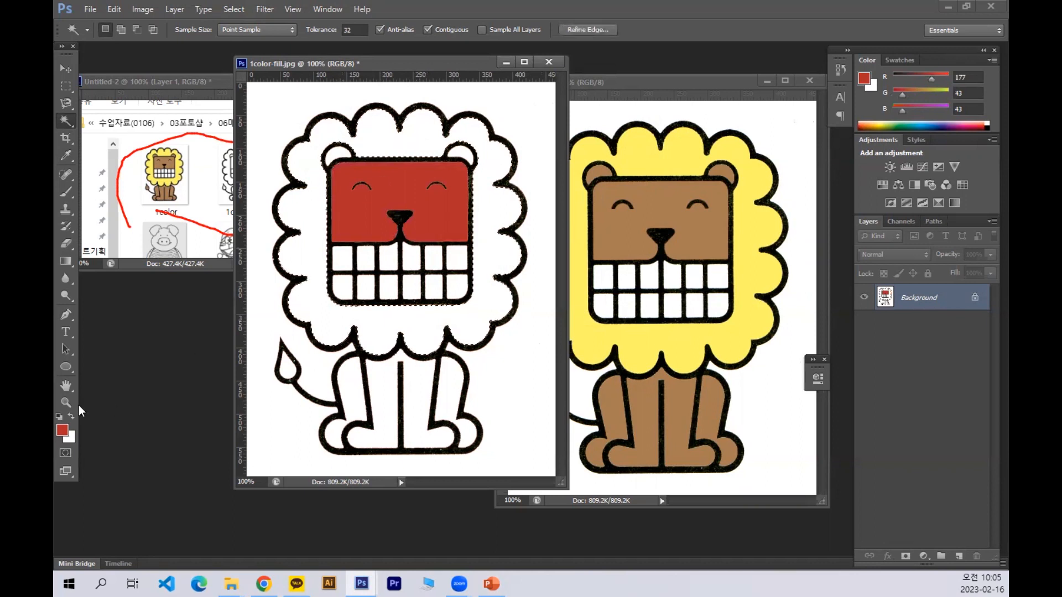
click(64, 432)
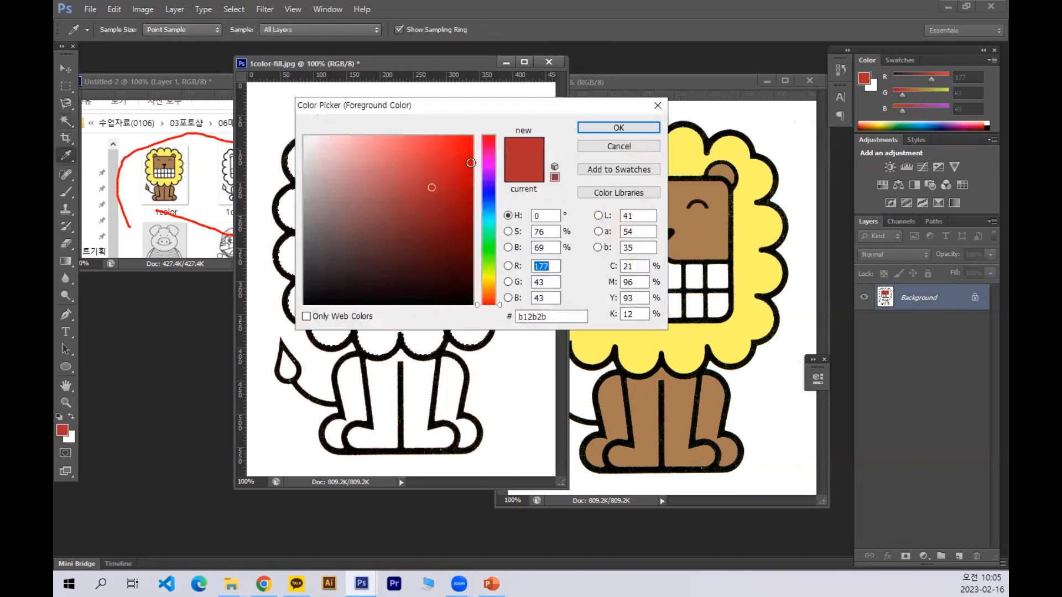
click(499, 165)
click(619, 127)
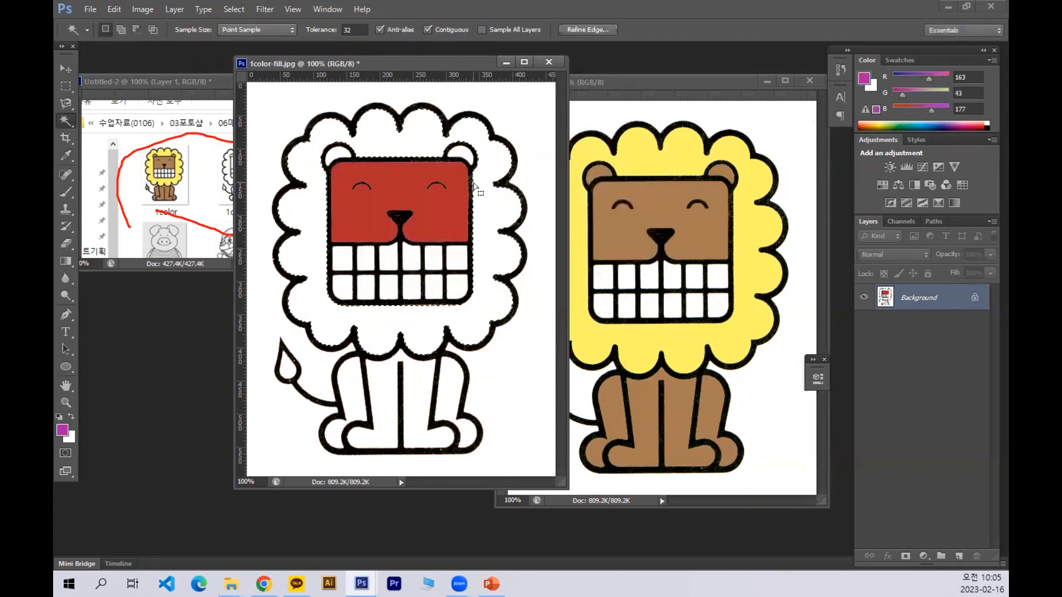
key(alt+BackSpace)
key(ctrl+d)
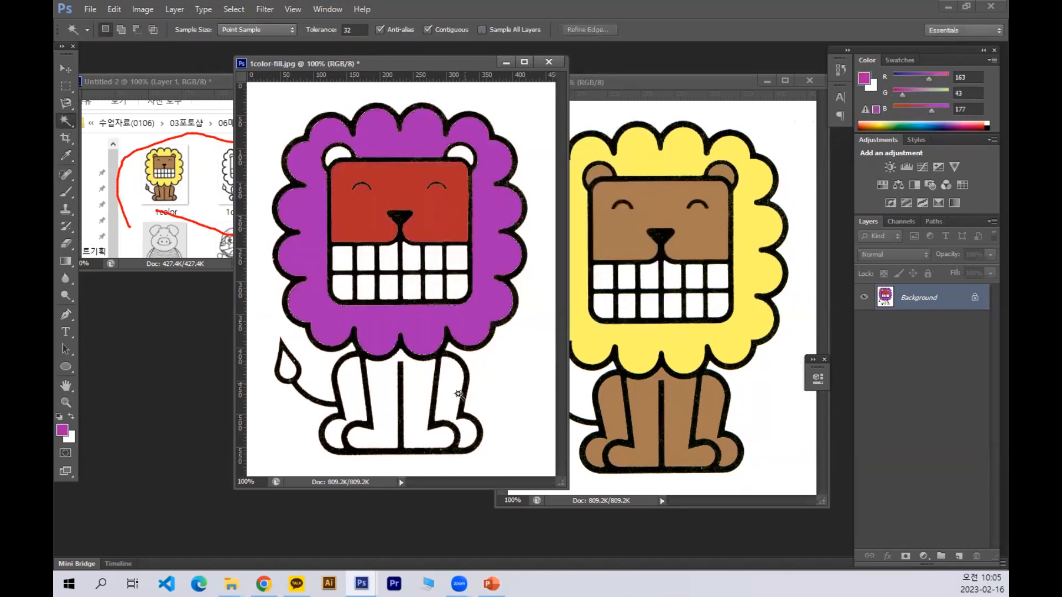
Select the lion's front legs, fill them with olive #9a9924 and deselect.
click(420, 381)
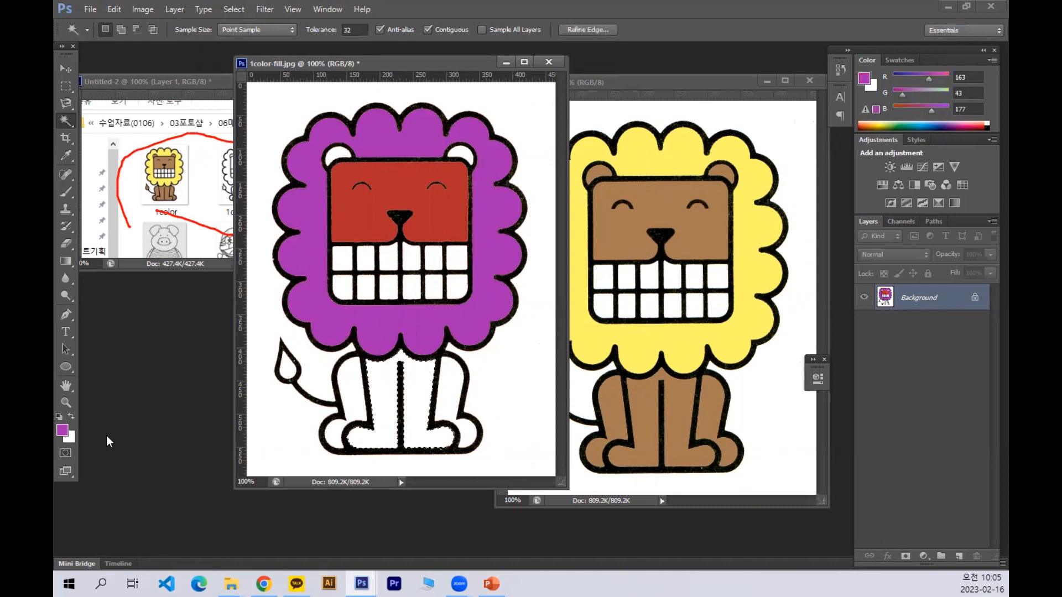
click(62, 430)
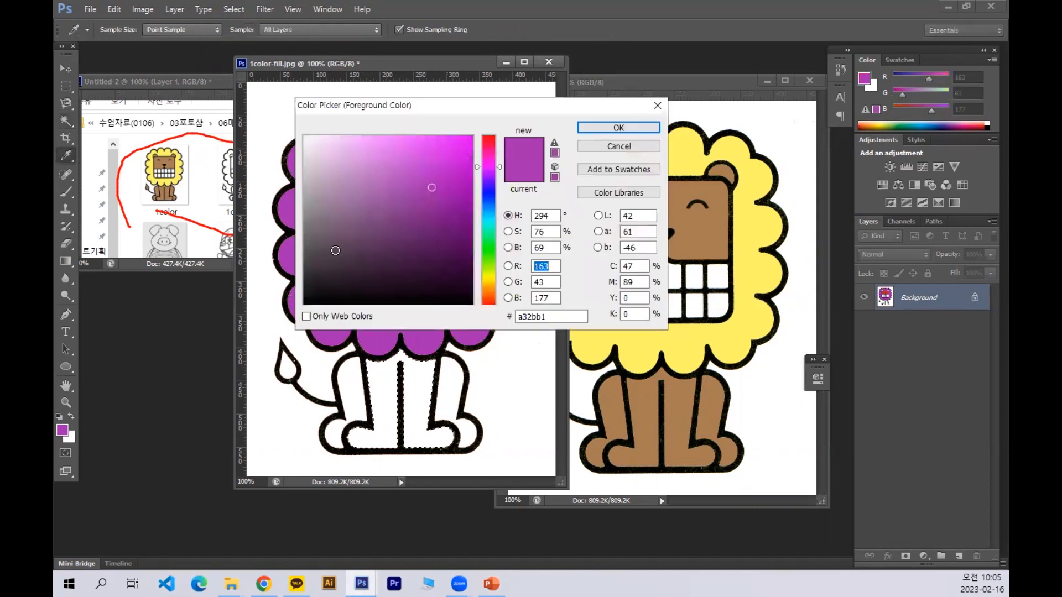
drag(488, 171, 488, 215)
click(459, 170)
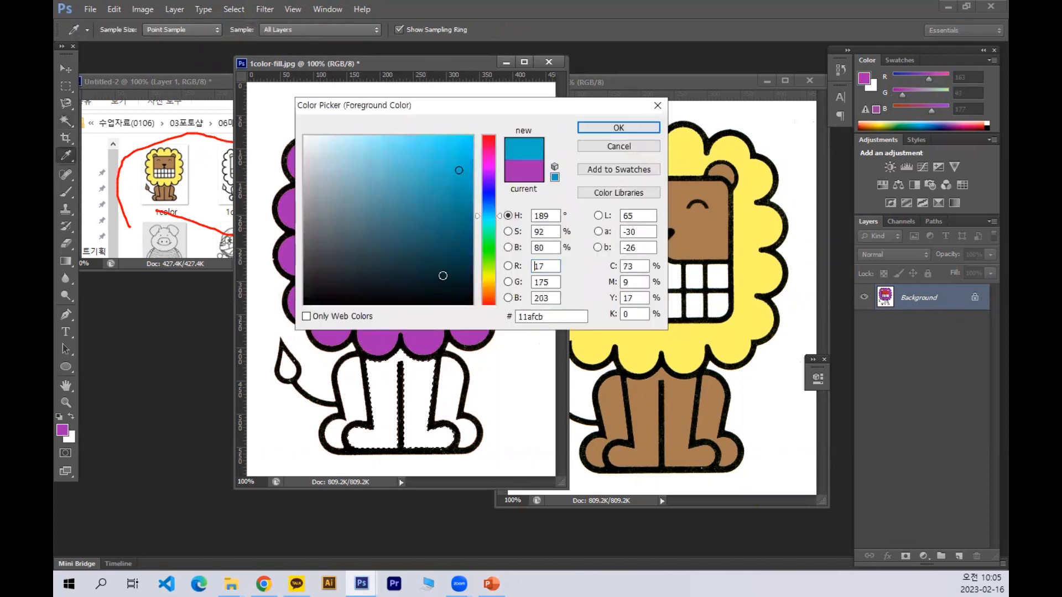
click(443, 276)
click(489, 276)
click(434, 202)
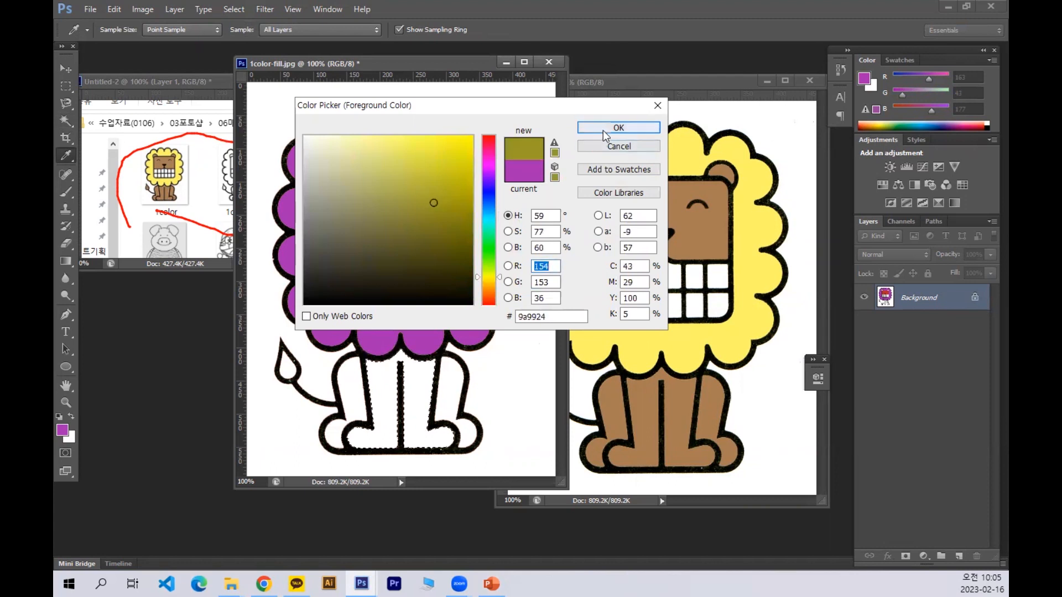
click(603, 130)
key(alt+BackSpace)
key(ctrl+d)
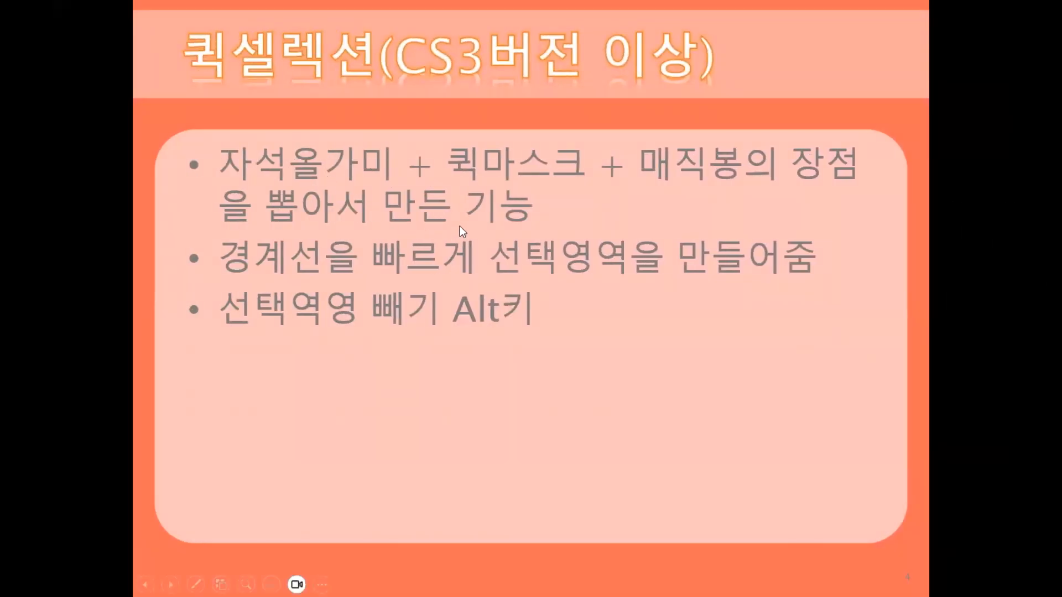
On the Quick Selection slide, underline magnetic lasso, quick mask and magic wand in pen and link them with a curved line.
right_click(474, 215)
mouse_move(545, 379)
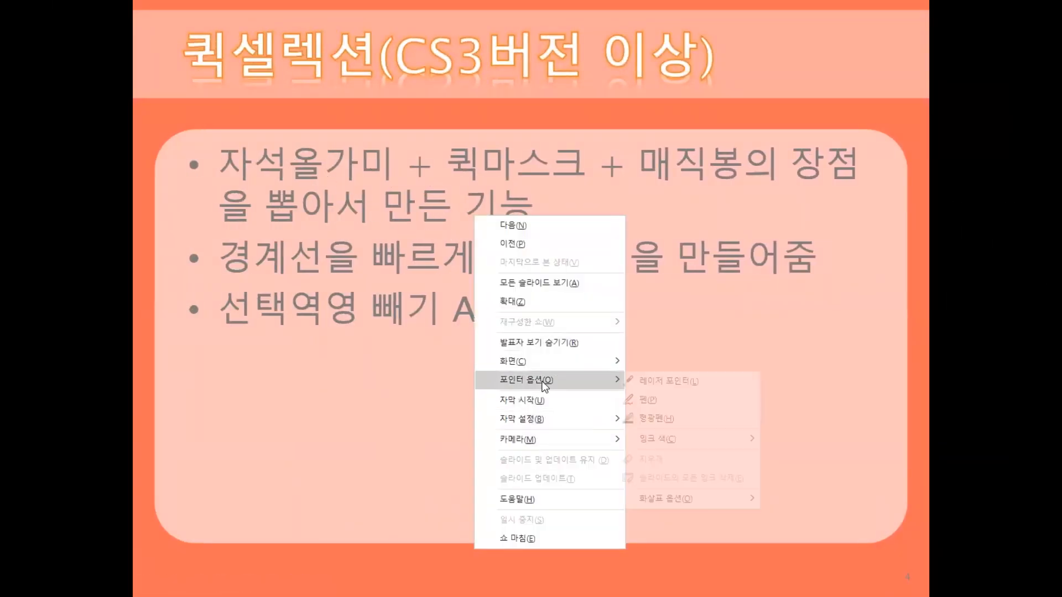
click(691, 401)
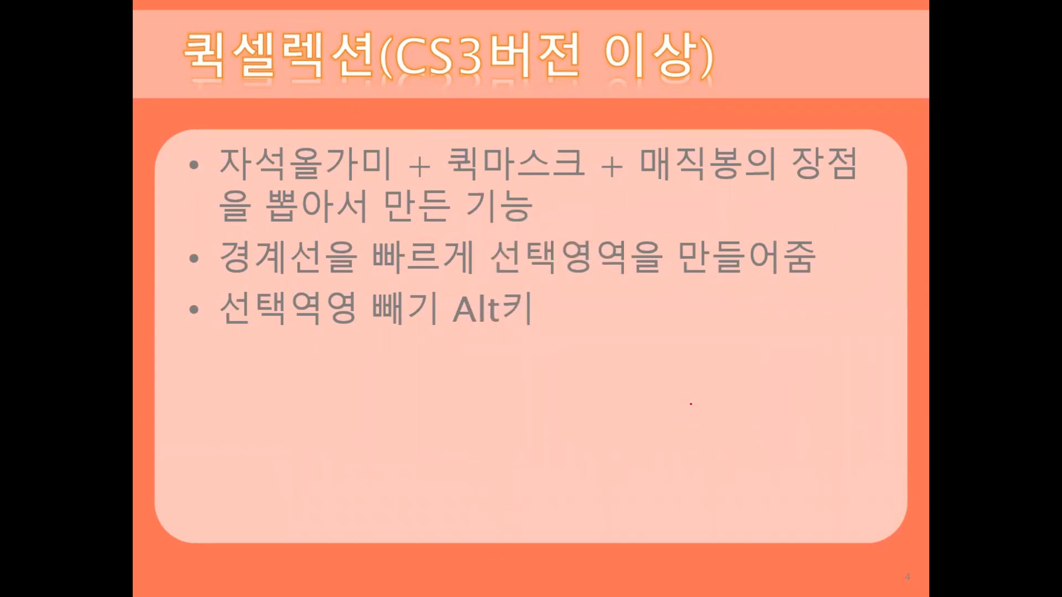
drag(202, 175, 323, 177)
drag(430, 186, 575, 185)
drag(642, 188, 809, 187)
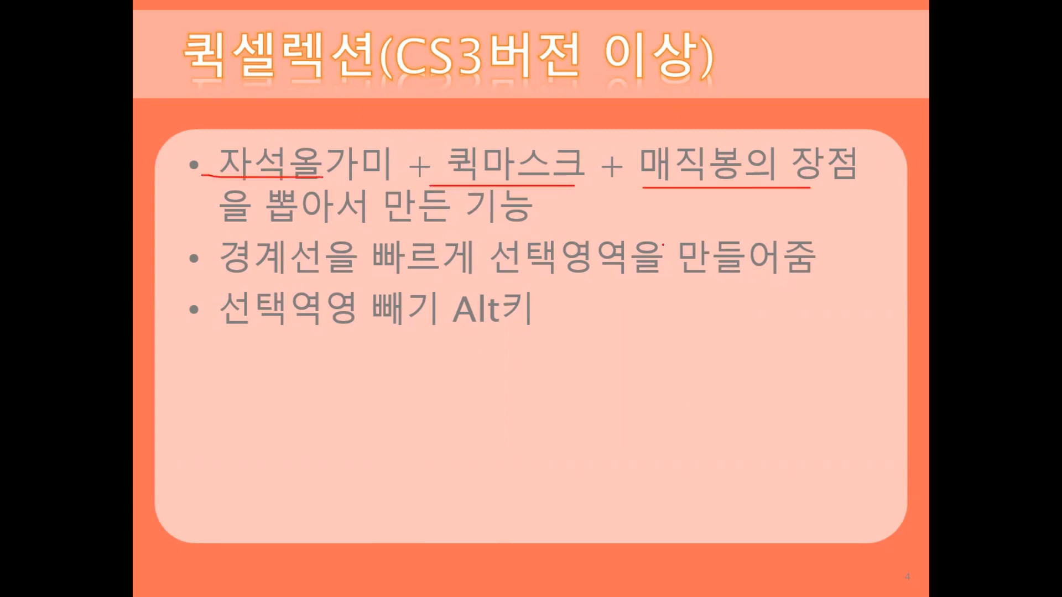
mouse_move(310, 145)
mouse_down()
mouse_move(413, 116)
mouse_move(465, 129)
mouse_move(491, 116)
mouse_move(687, 95)
mouse_move(700, 124)
mouse_up()
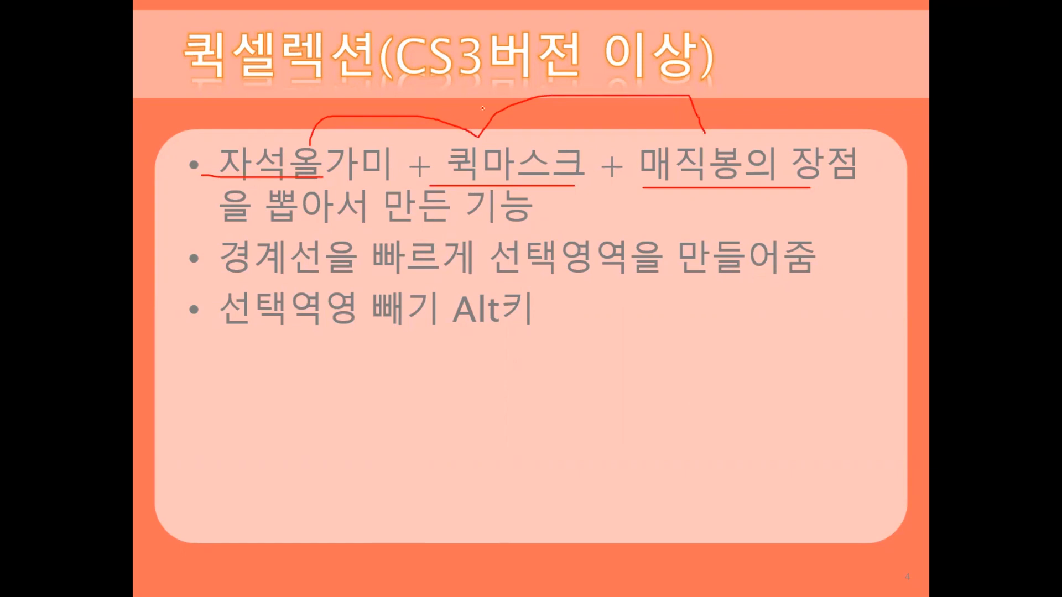
Box the Quick Selection title, underline the CS3 version note, circle the three source tools in ink, and leave the slide show.
mouse_move(157, 89)
mouse_down()
mouse_move(373, 92)
mouse_move(373, 20)
mouse_move(227, 15)
mouse_move(170, 67)
mouse_up()
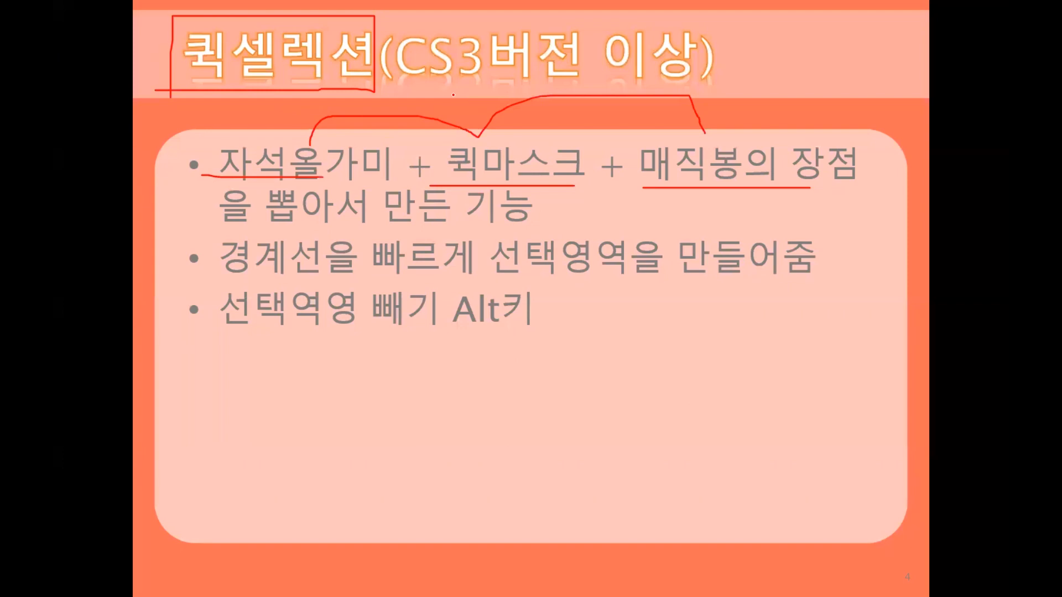
mouse_move(743, 30)
mouse_down()
mouse_move(742, 68)
mouse_move(807, 68)
mouse_up()
drag(392, 84, 544, 87)
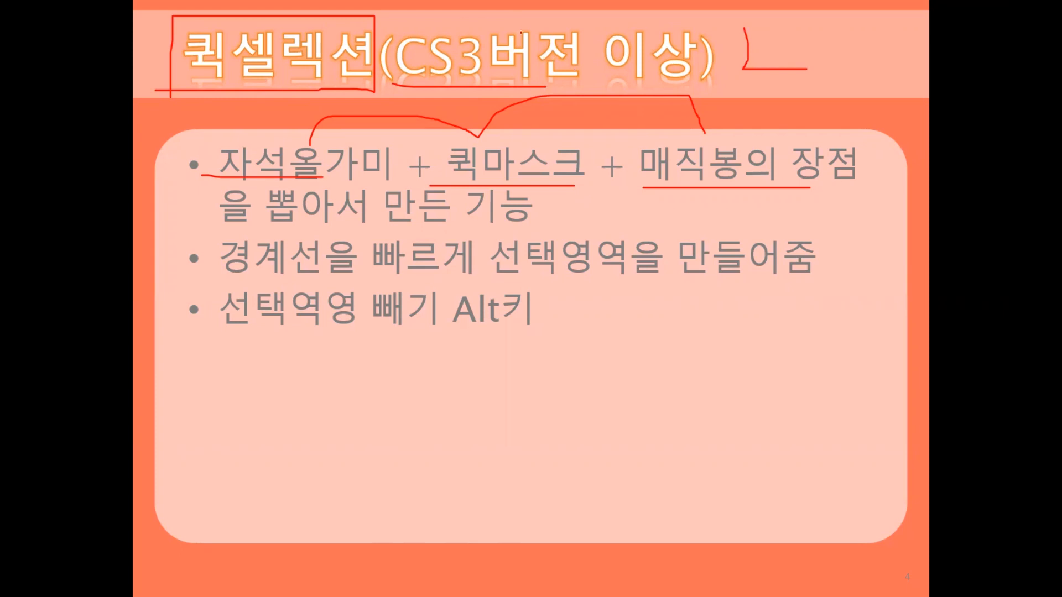
mouse_move(285, 179)
mouse_down()
mouse_move(217, 134)
mouse_move(220, 186)
mouse_up()
mouse_move(476, 200)
mouse_down()
mouse_move(471, 118)
mouse_move(434, 215)
mouse_up()
mouse_move(691, 190)
mouse_down()
mouse_move(840, 192)
mouse_move(646, 142)
mouse_move(711, 214)
mouse_up()
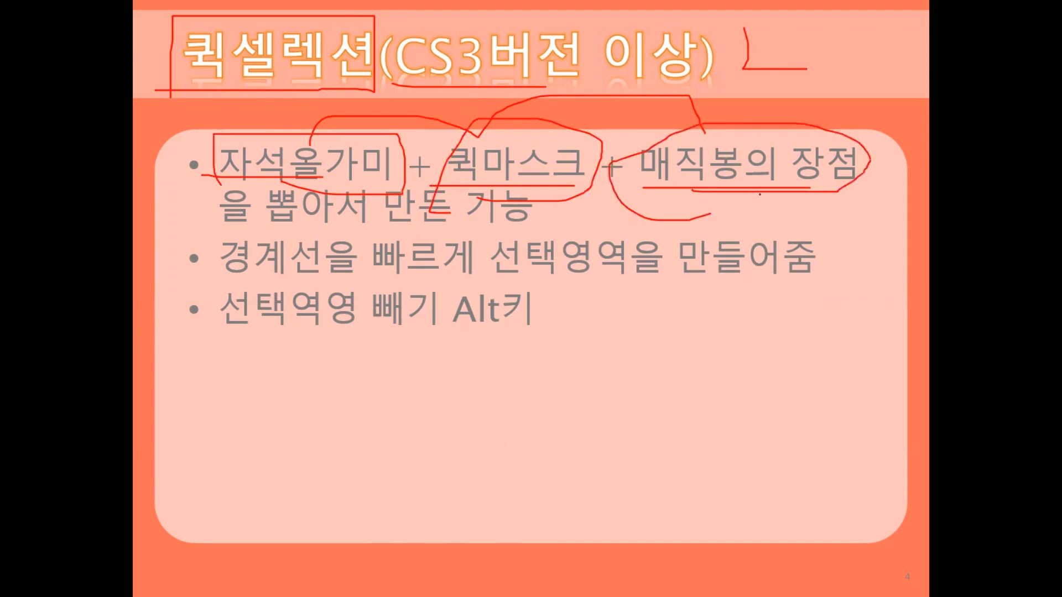
key(Escape)
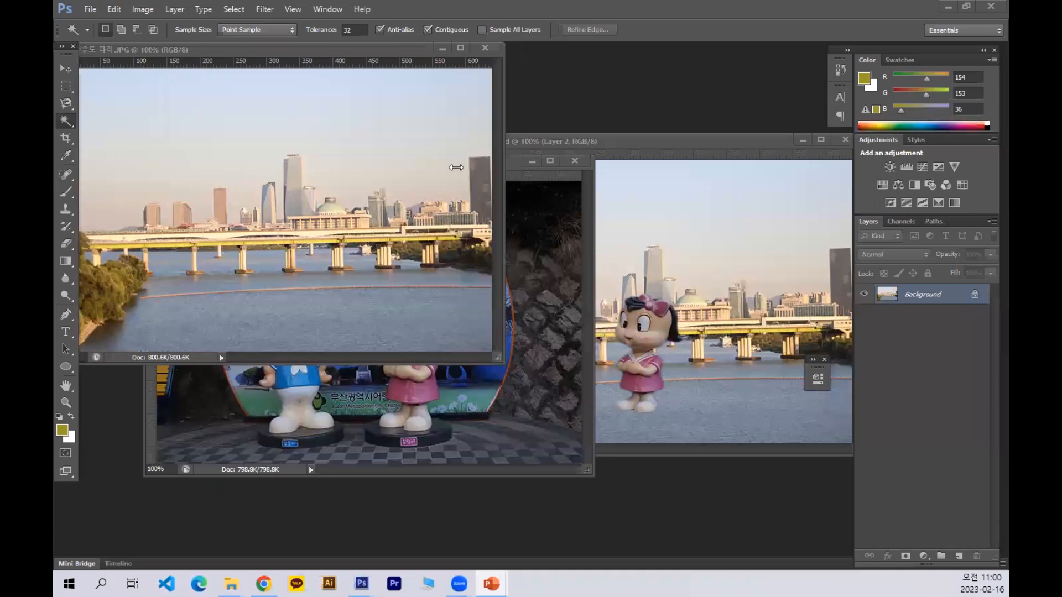
Bring the 1부산어린이대공원.JPG statue photo to the front, zoom it to 200% and enlarge its window to show both statues.
click(520, 162)
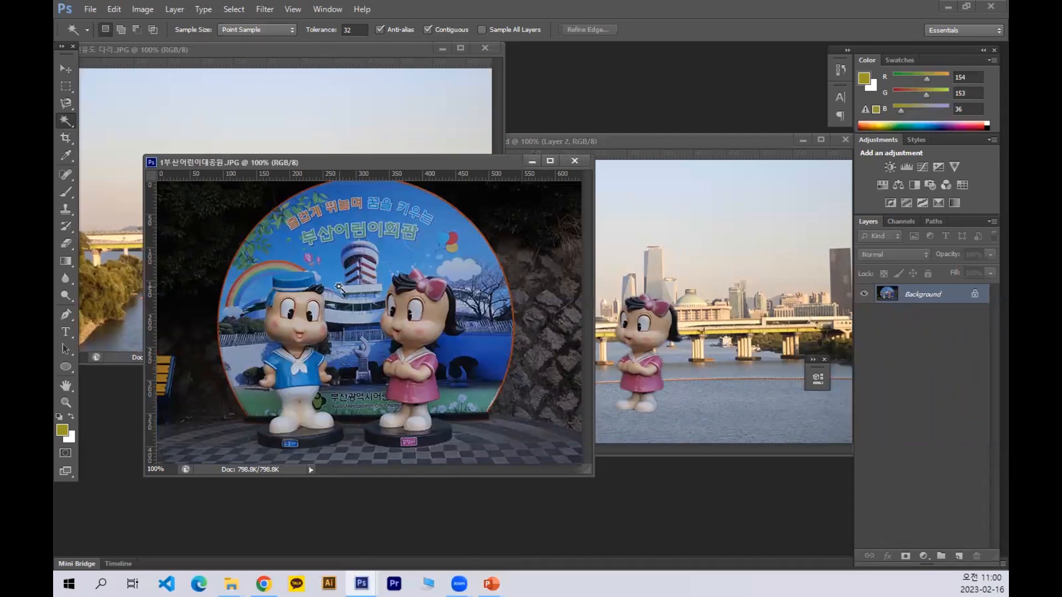
key(ctrl+plus)
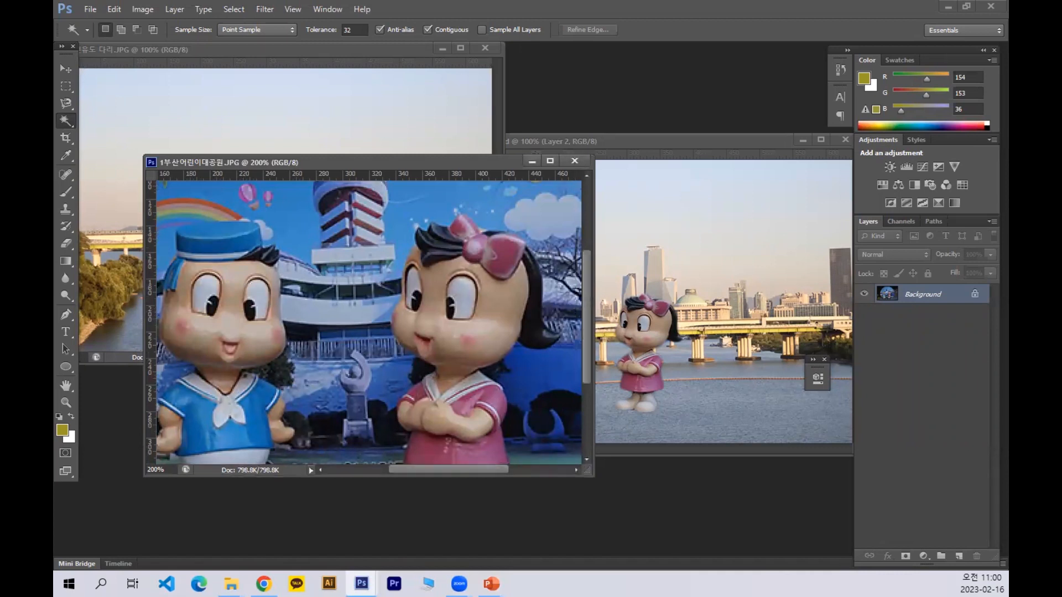
drag(585, 475, 406, 416)
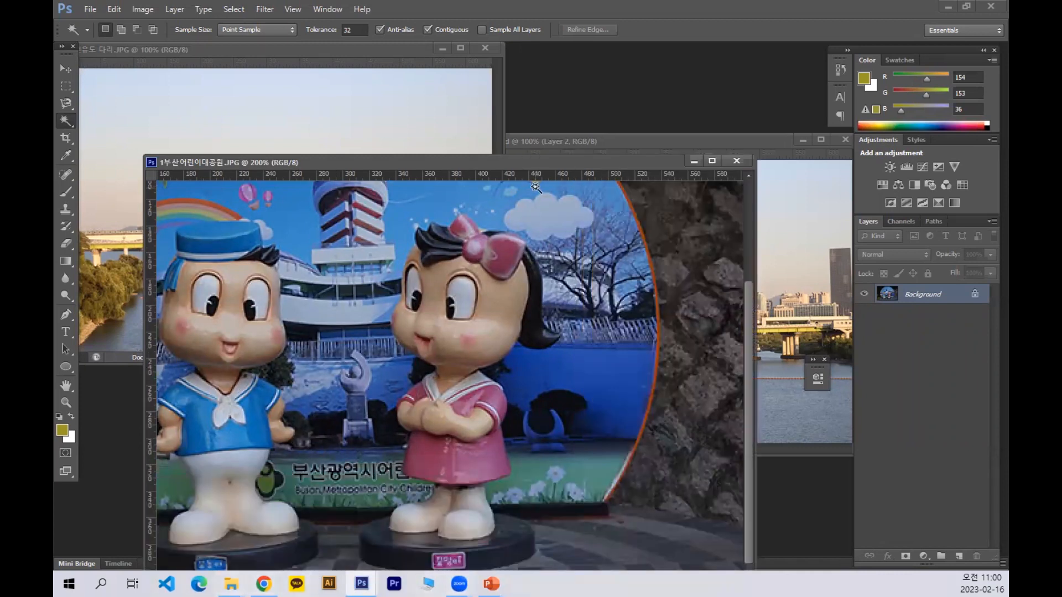
drag(516, 167, 572, 105)
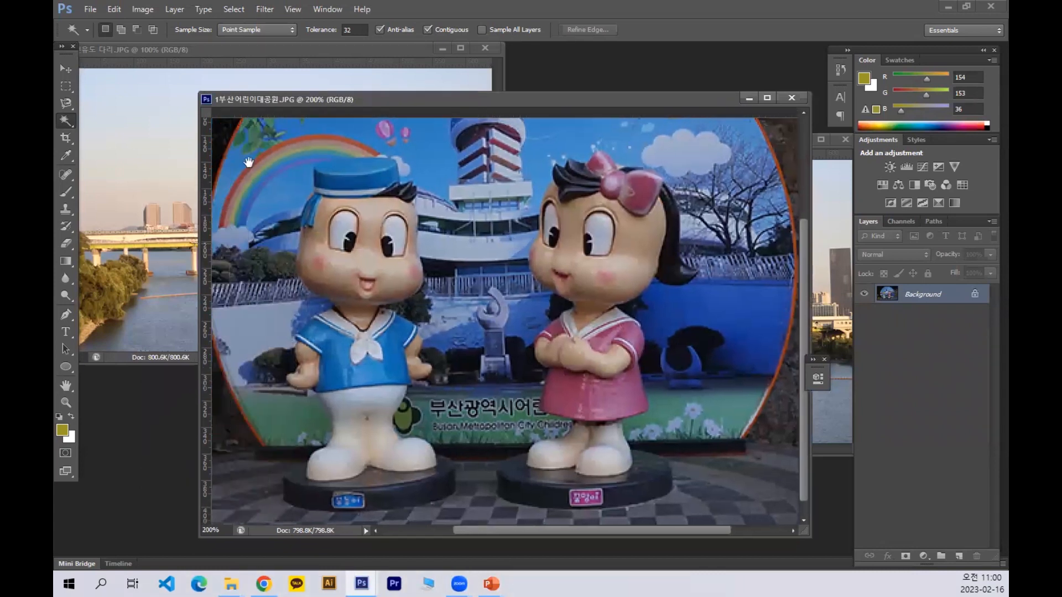
Outline the boy statue with the Magnetic Lasso tool and view the selection in Quick Mask mode.
click(66, 104)
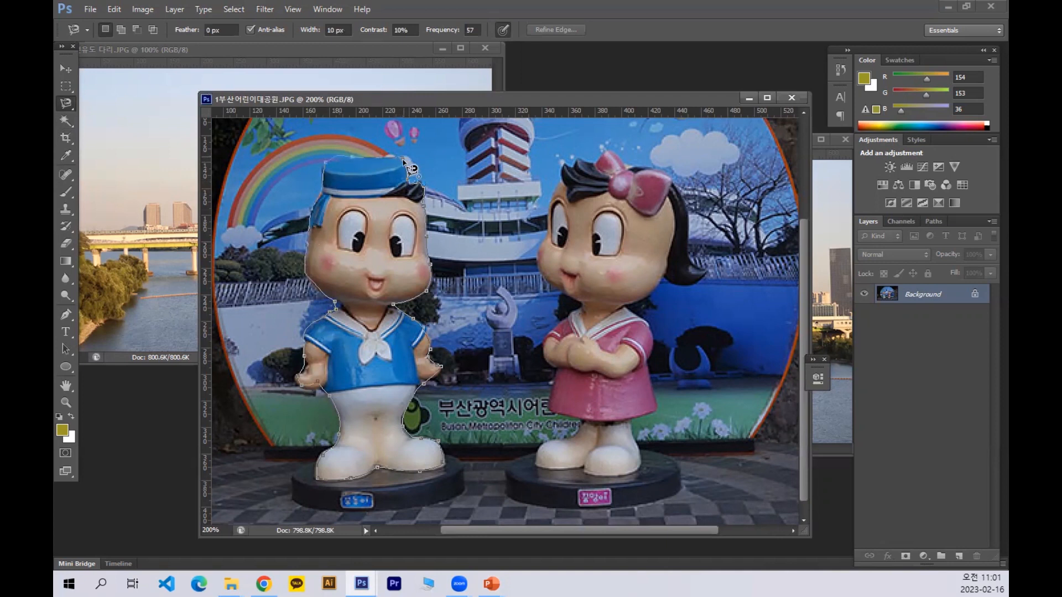
click(403, 160)
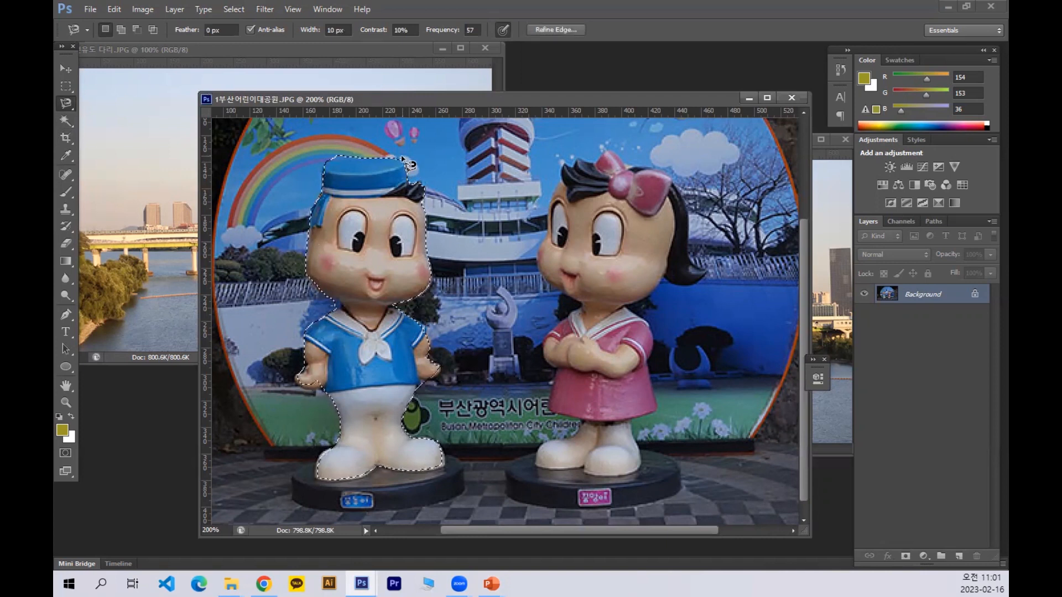
key(q)
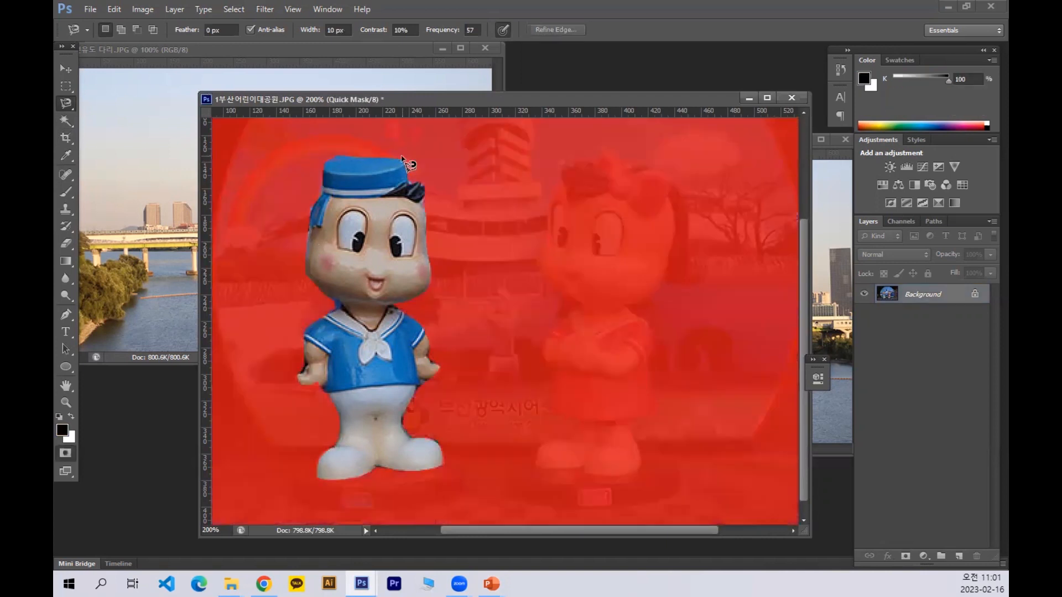
Touch up the boy statue's mask with a 15 px brush in black and white, and leave Quick Mask mode.
click(64, 195)
drag(330, 232, 335, 273)
key(ctrl+z)
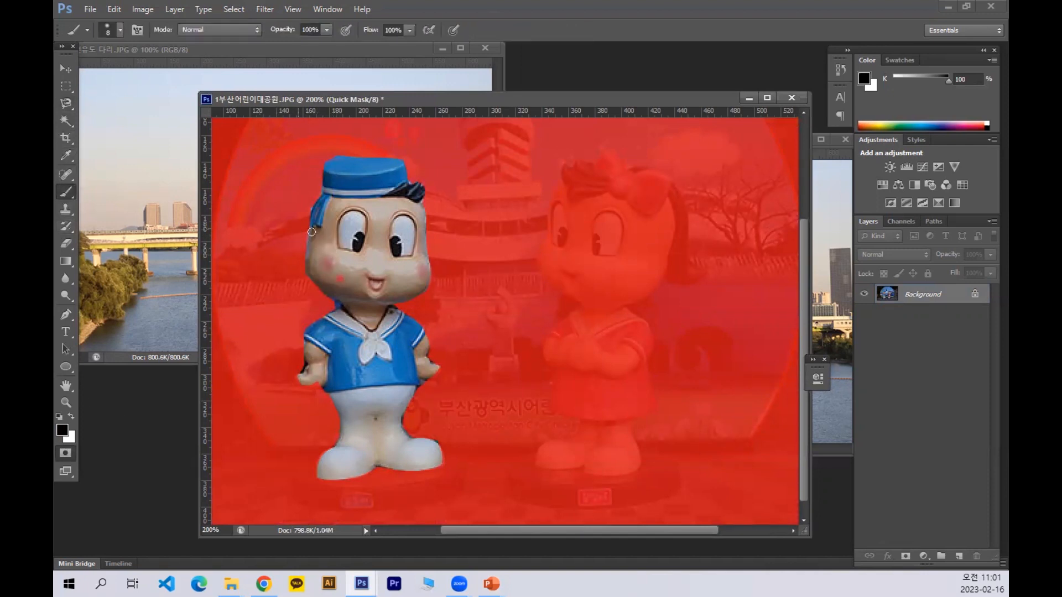
key(bracketright)
key(x)
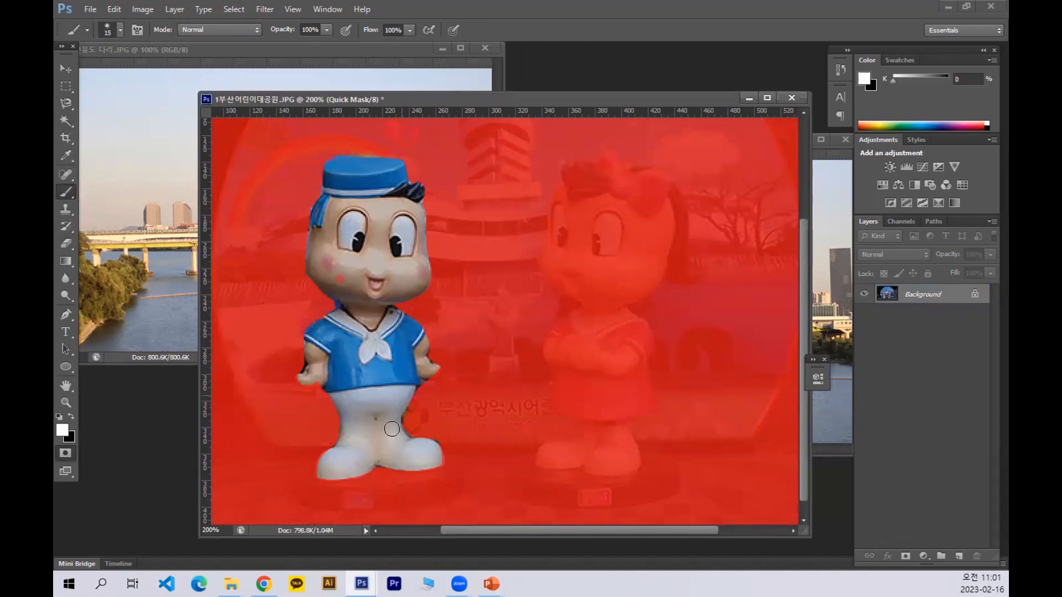
mouse_move(307, 378)
mouse_down()
mouse_move(316, 384)
mouse_move(316, 369)
mouse_move(321, 381)
mouse_up()
key(x)
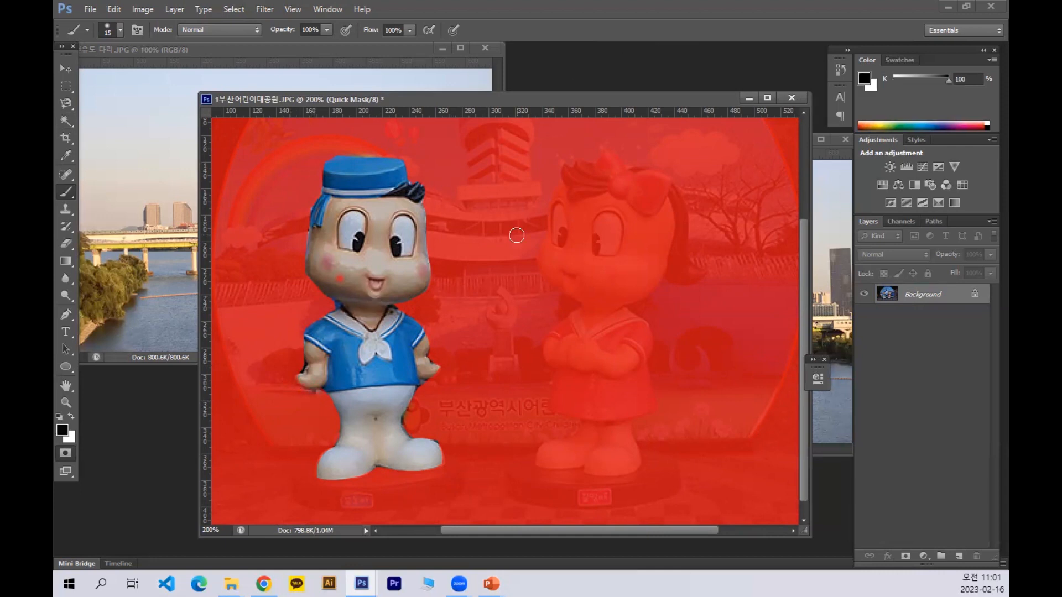
key(q)
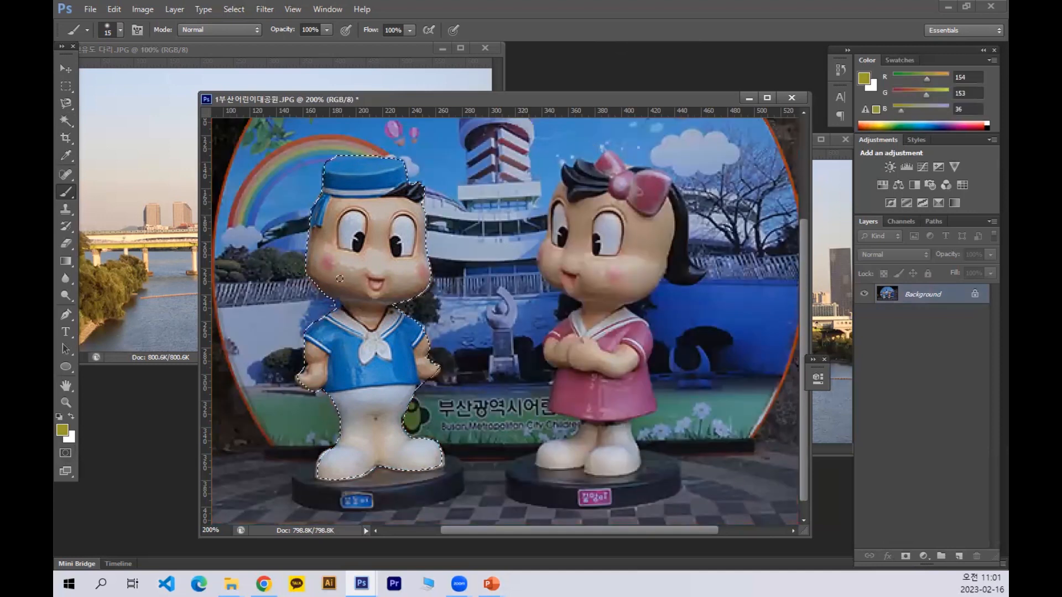
Open 1기둥.jpg from the file explorer, select its white background with the Magic Wand, deselect, and close the image.
key(super+e)
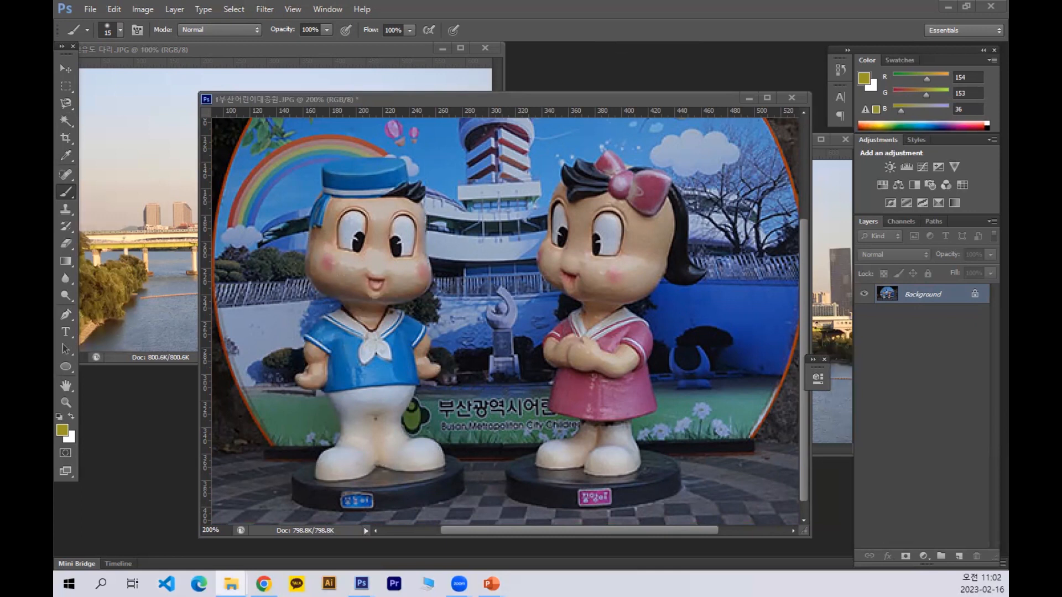
drag(685, 114, 685, 57)
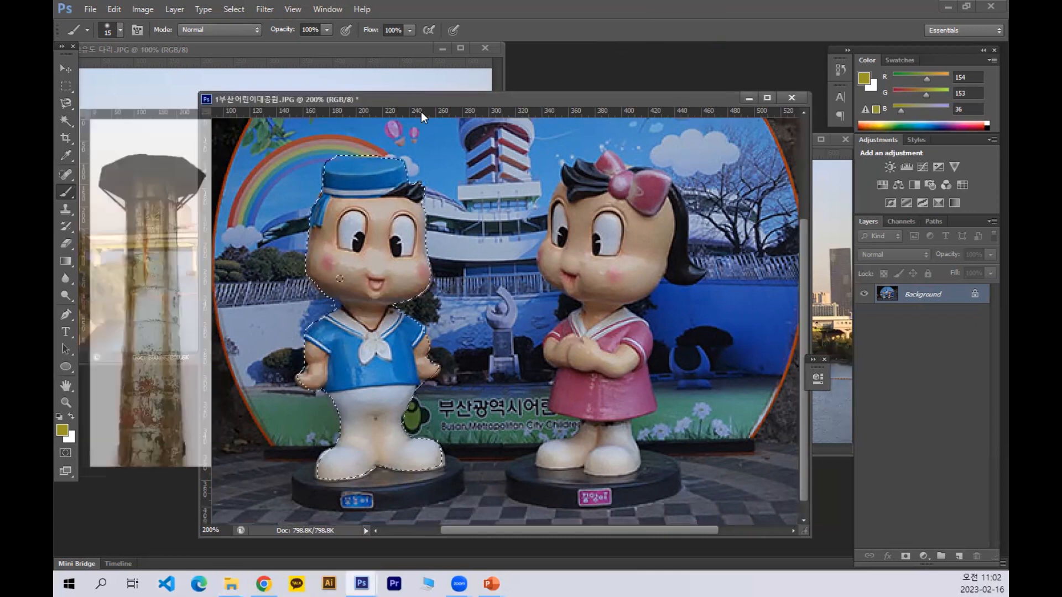
click(168, 128)
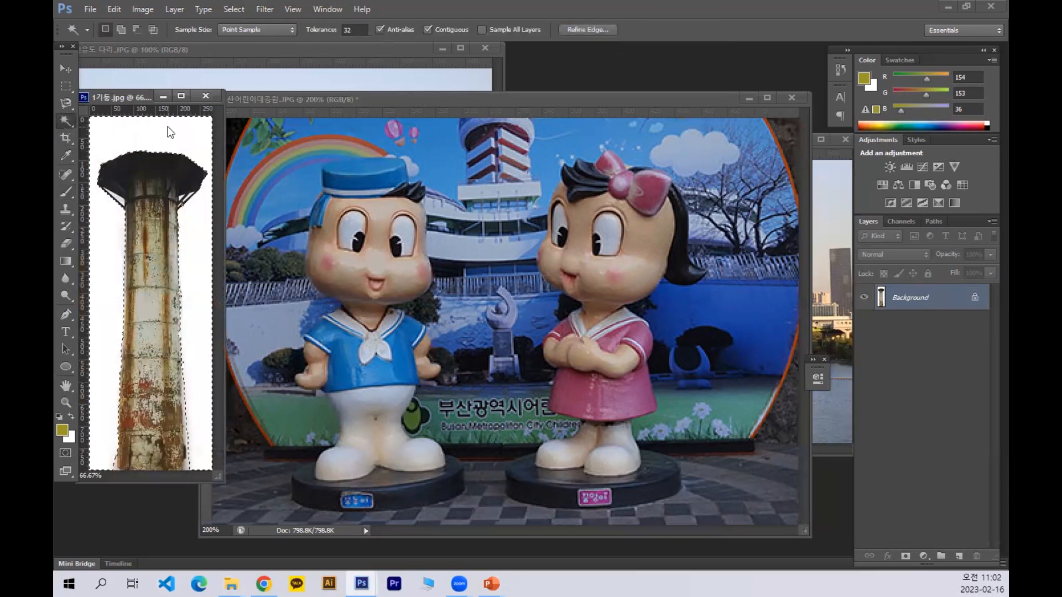
key(ctrl+d)
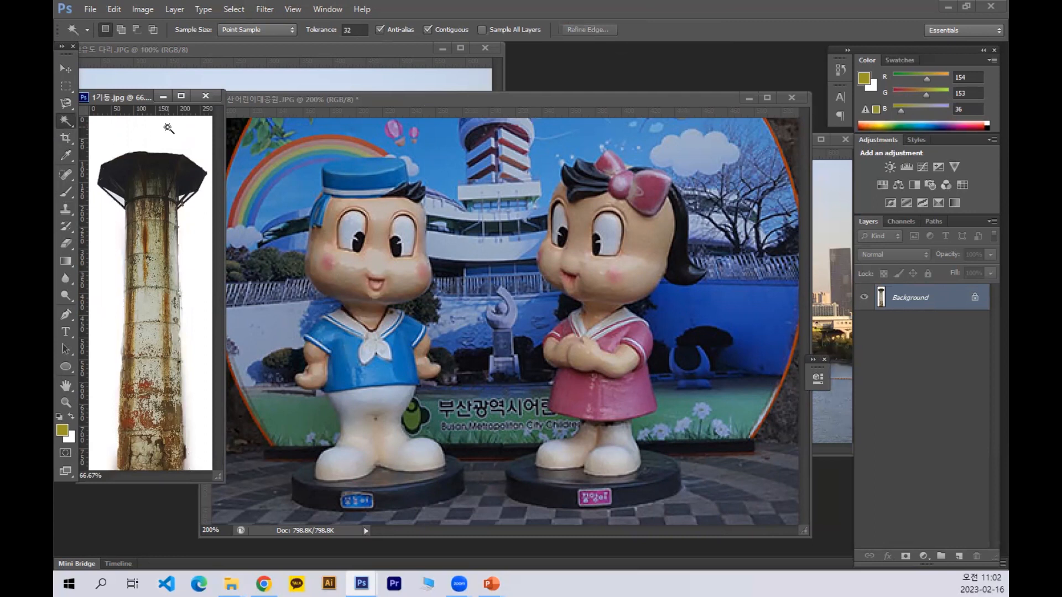
click(210, 97)
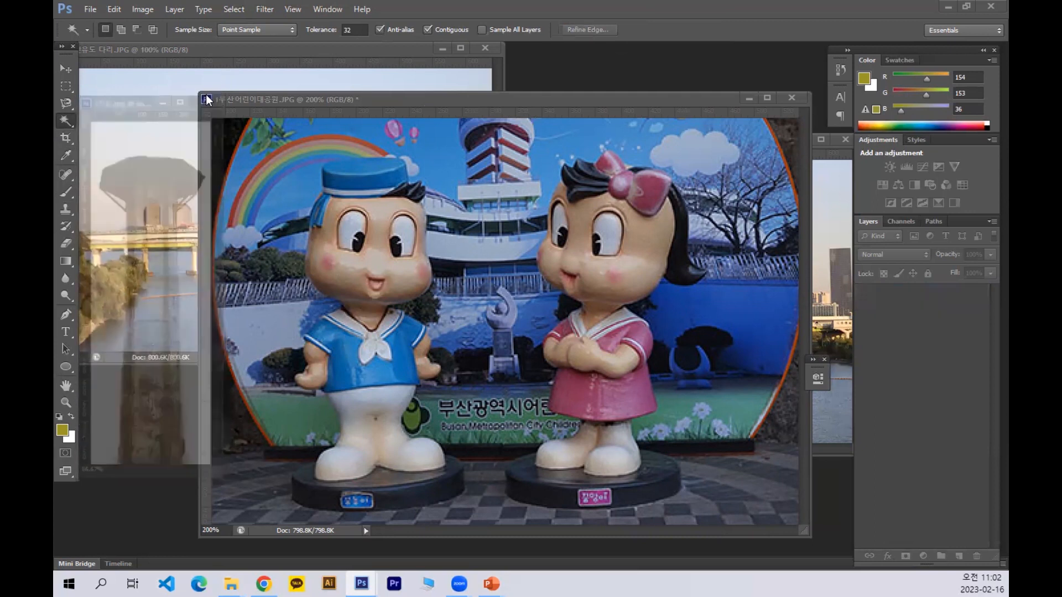
Return to the statue photo, switch to the Quick Selection tool and clear the existing selection around the boy.
click(340, 278)
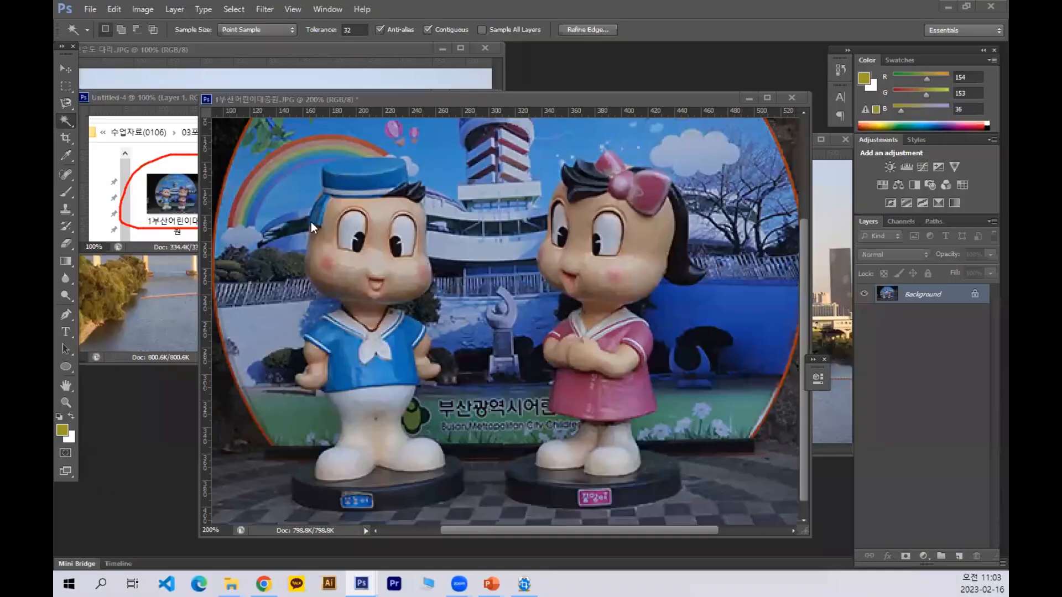
click(63, 120)
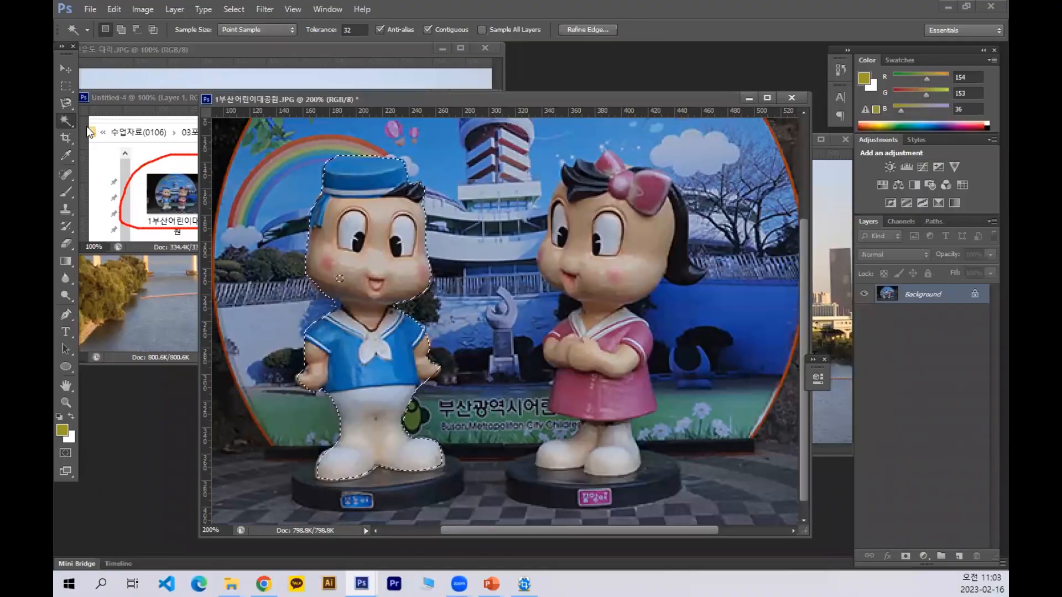
right_click(67, 123)
click(100, 119)
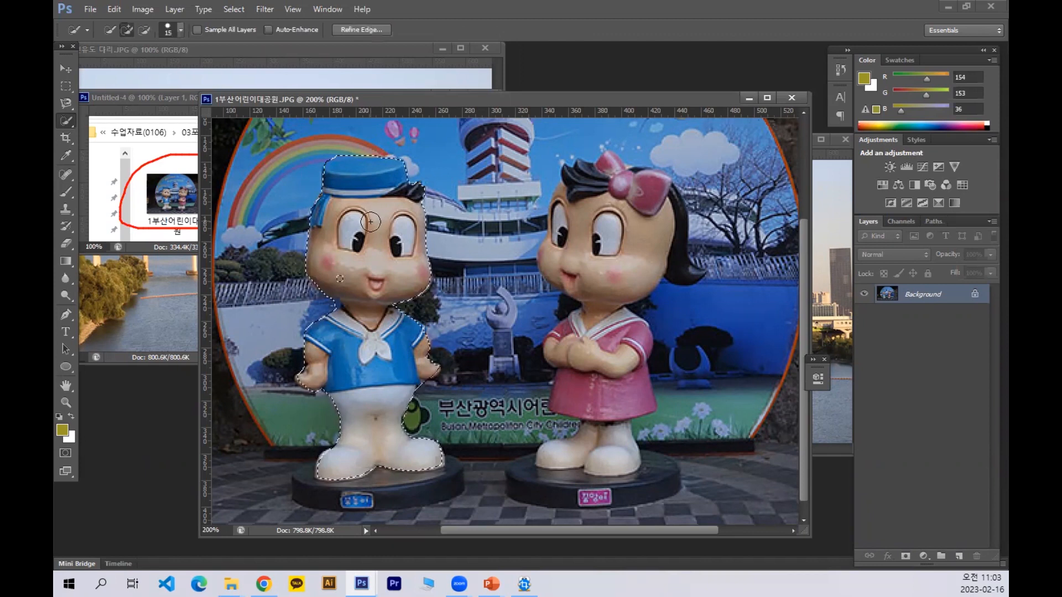
key(ctrl+d)
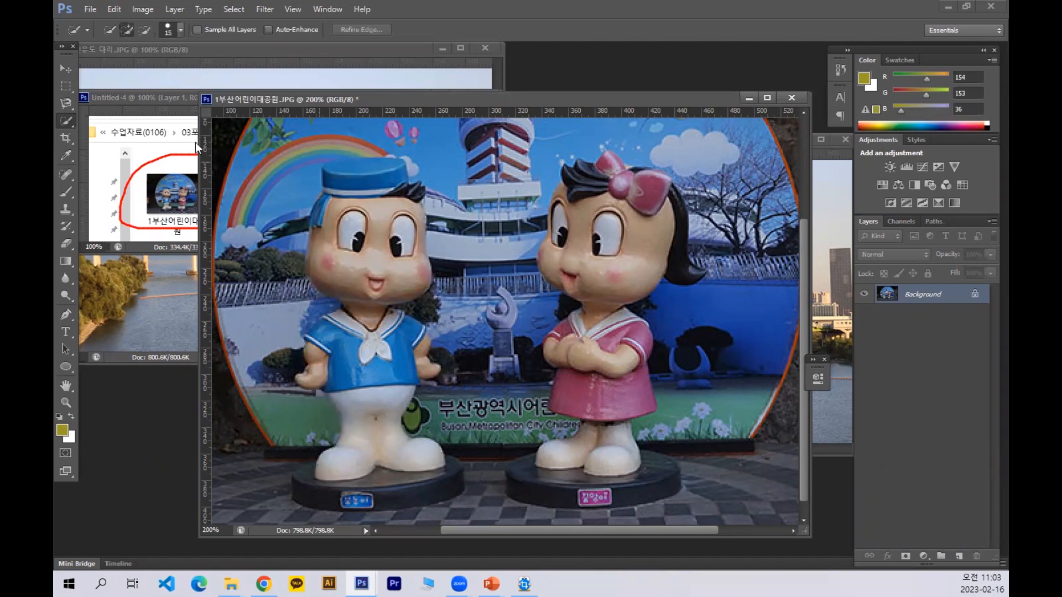
right_click(64, 119)
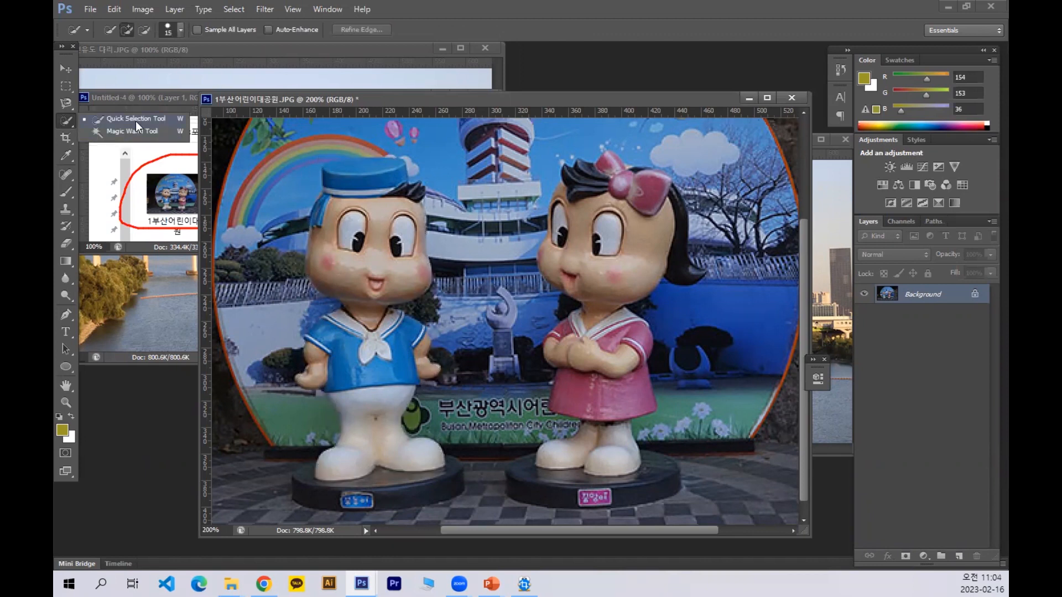
click(135, 122)
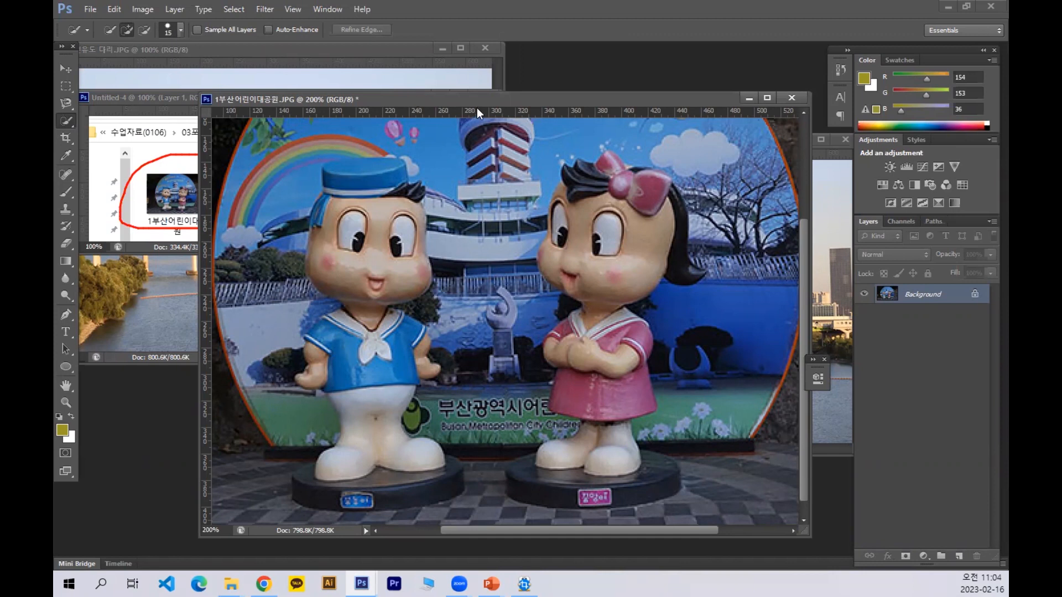
Select the whole boy statue with the Quick Selection tool, brushing from the hat over the face and body to the shoes.
drag(479, 101, 493, 79)
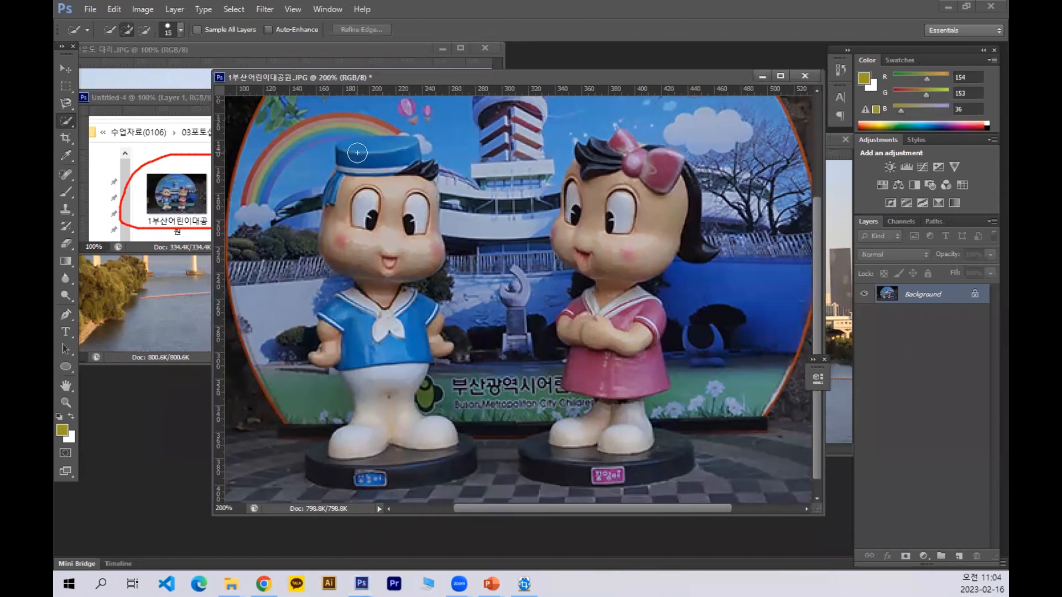
click(377, 152)
drag(383, 183, 365, 190)
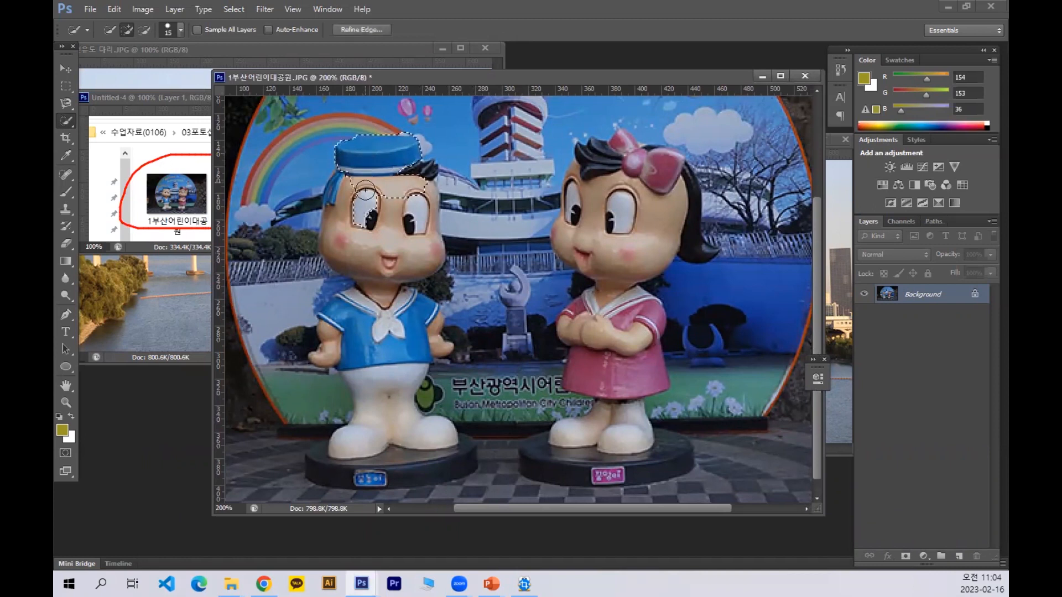
mouse_move(417, 167)
mouse_down()
mouse_move(369, 204)
mouse_move(365, 266)
mouse_move(381, 248)
mouse_move(358, 213)
mouse_move(371, 334)
mouse_move(373, 315)
mouse_move(343, 323)
mouse_up()
mouse_move(422, 337)
mouse_down()
mouse_move(387, 367)
mouse_move(384, 400)
mouse_up()
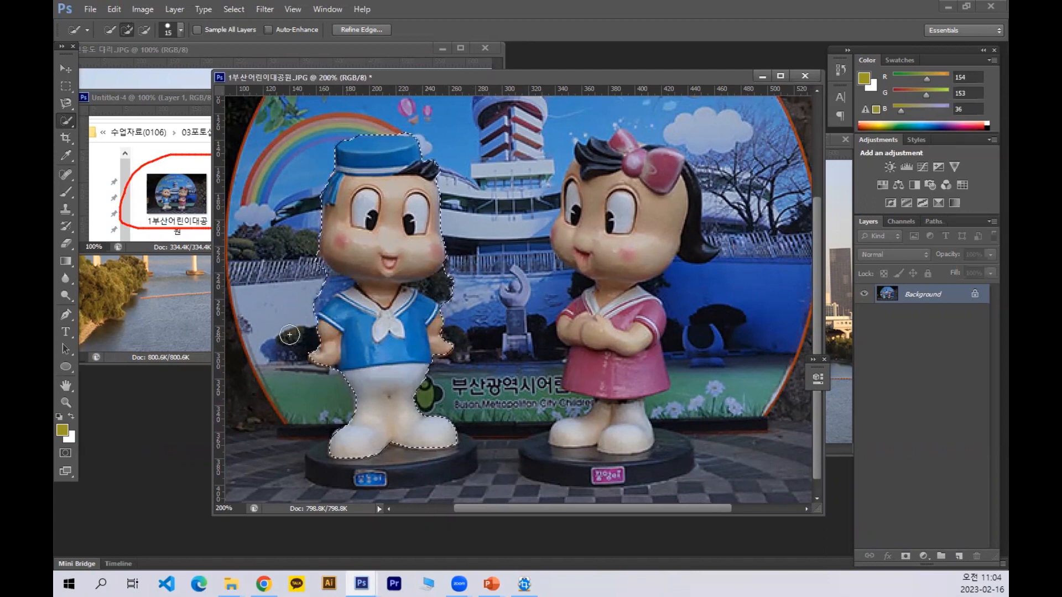
Reduce the brush to 9 px and subtract background around the boy's neck and shoulders from the selection.
key(alt)
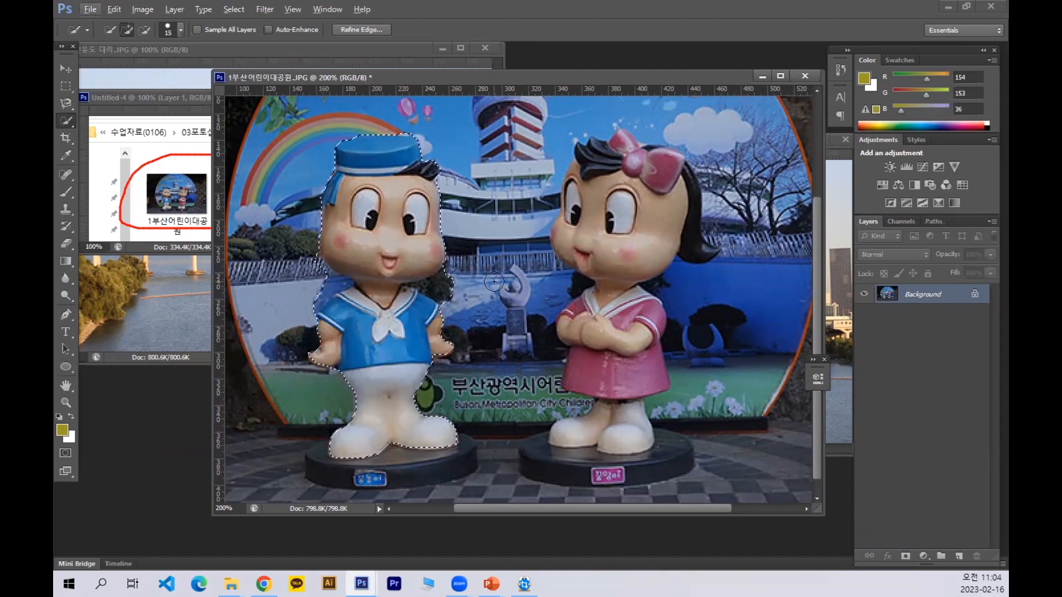
key(alt)
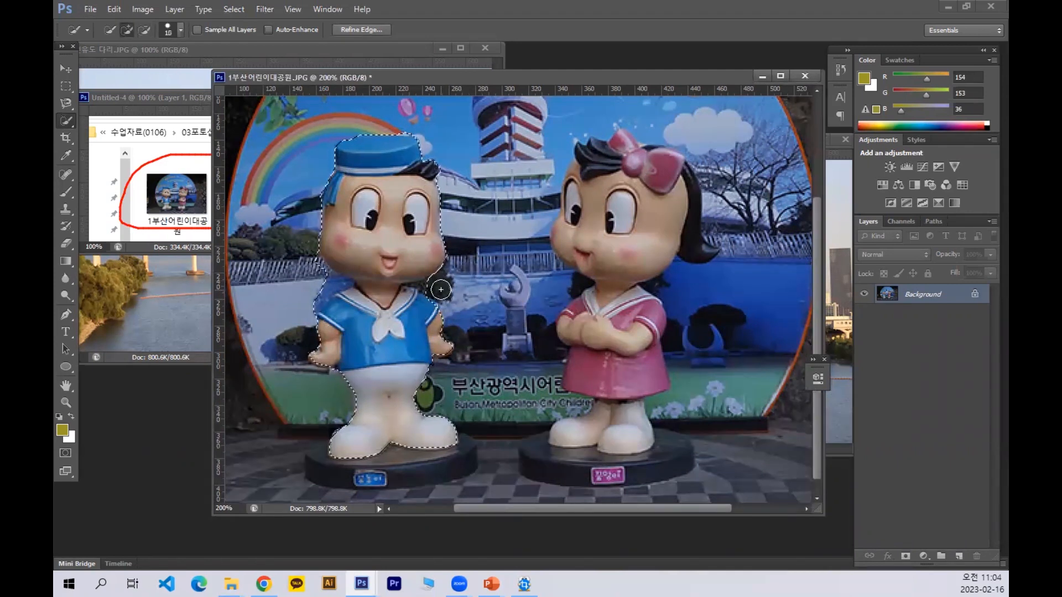
key(alt)
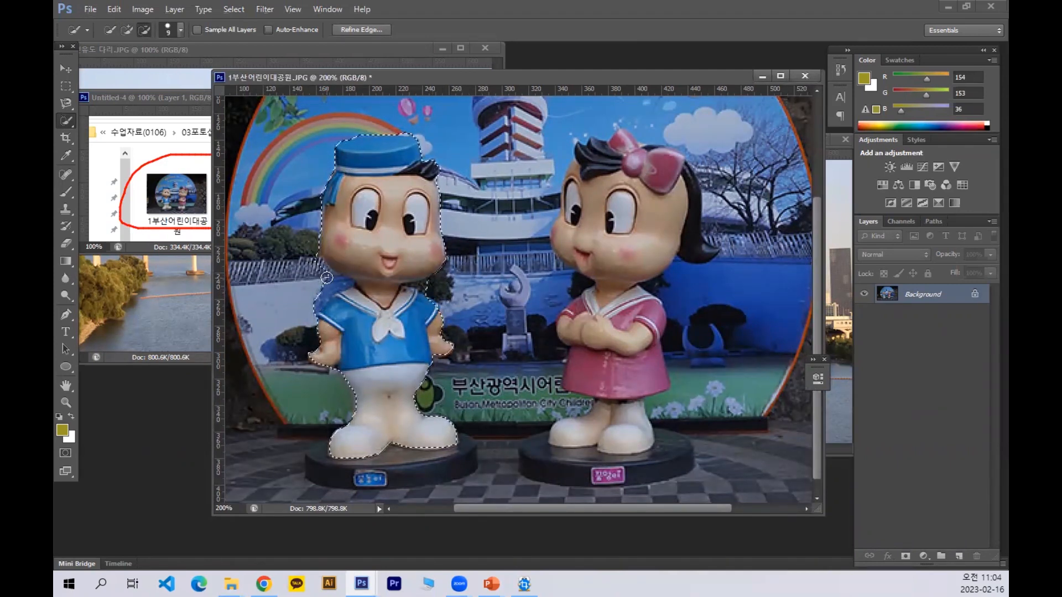
key(alt)
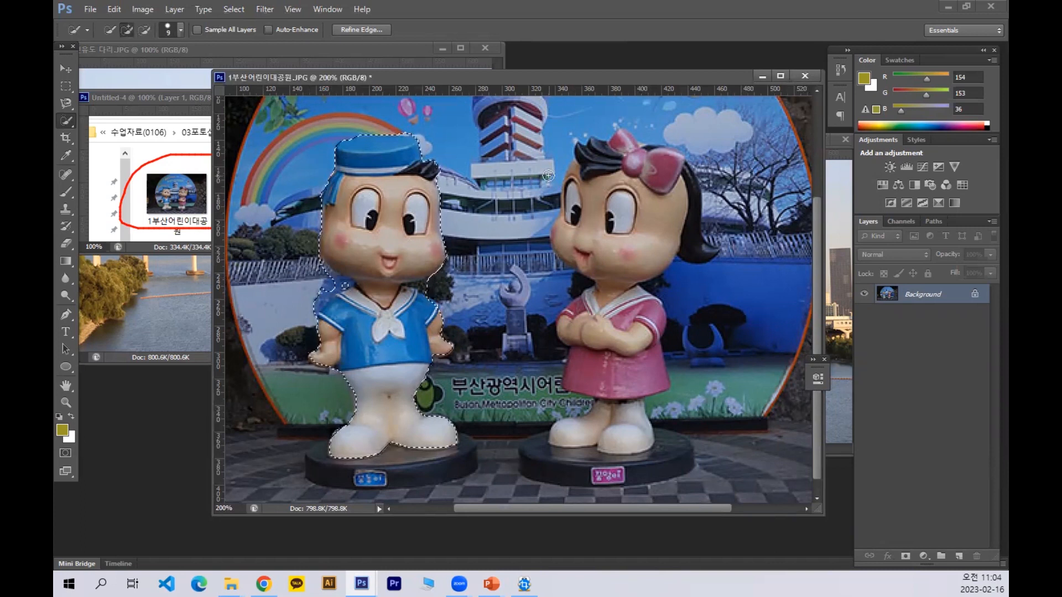
Enlarge the Quick Selection brush, shrink it to 8 px, and subtract the remaining background beside the boy's neck from the selection.
key(bracketright)
key(bracketright)
key(bracketright)
key(bracketright)
key(bracketright)
key(bracketright)
key(bracketright)
key(bracketright)
key(bracketright)
key(bracketright)
key(bracketright)
key(bracketright)
key(bracketright)
key(bracketleft)
key(bracketleft)
key(bracketleft)
key(bracketleft)
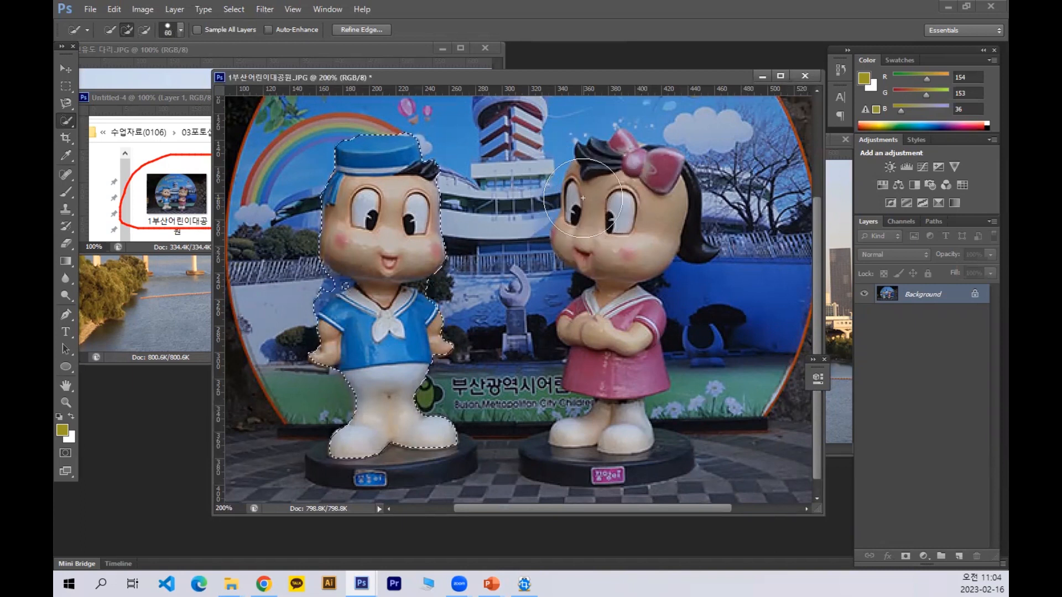
key(bracketleft)
key(bracketleft)
key(bracketleft)
key(bracketleft)
key(bracketleft)
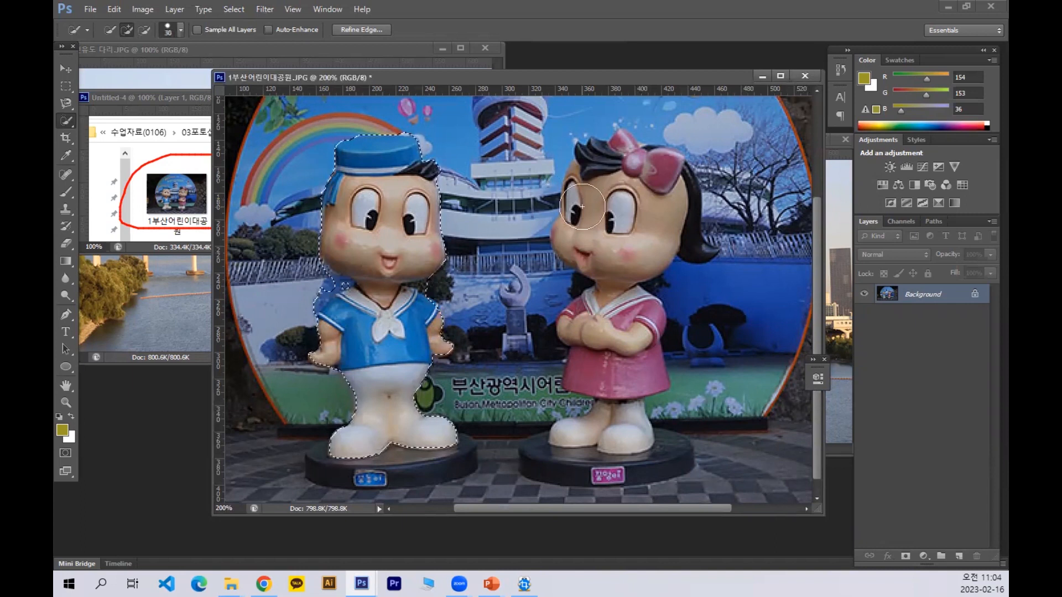
key(bracketleft)
key(bracketleft)
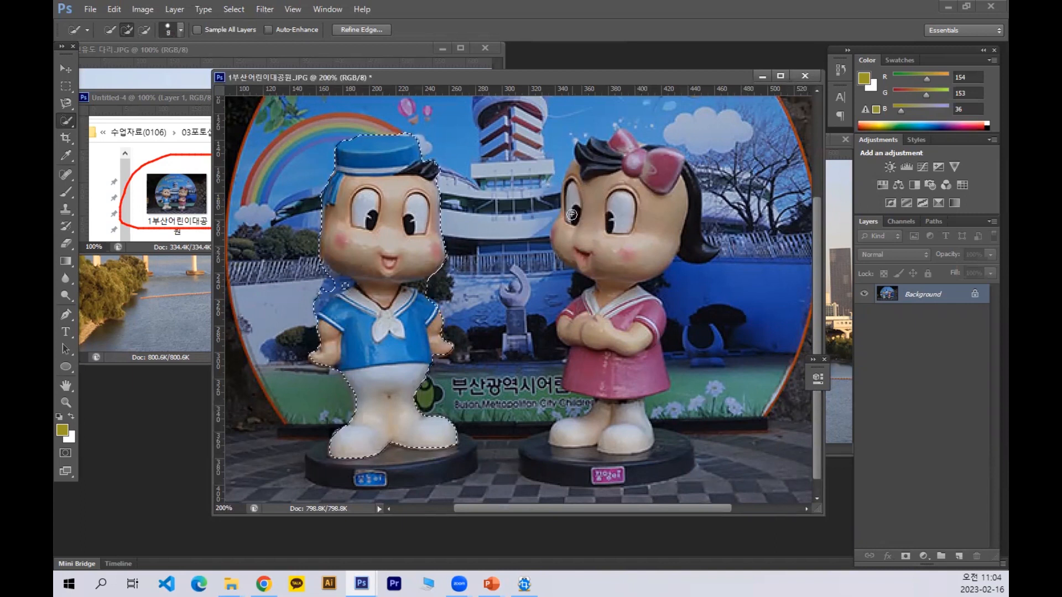
key(alt)
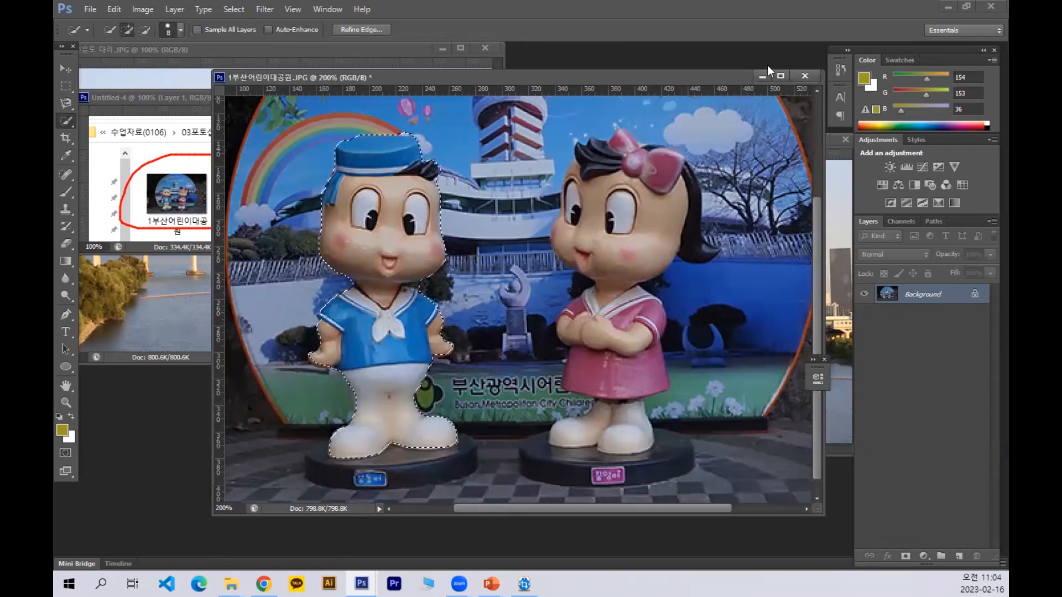
Copy the selected boy statue into 1선유도 다리(완성).psd with the Move tool, undo the placement and return to the statue photo.
drag(676, 73, 484, 80)
click(66, 68)
drag(202, 224, 708, 280)
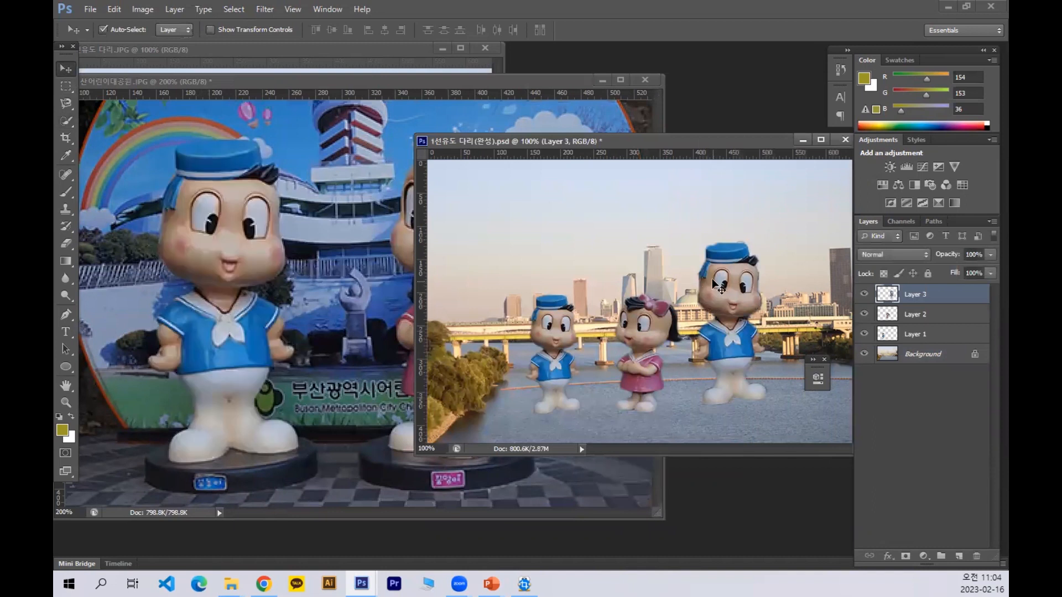
key(ctrl+z)
click(434, 80)
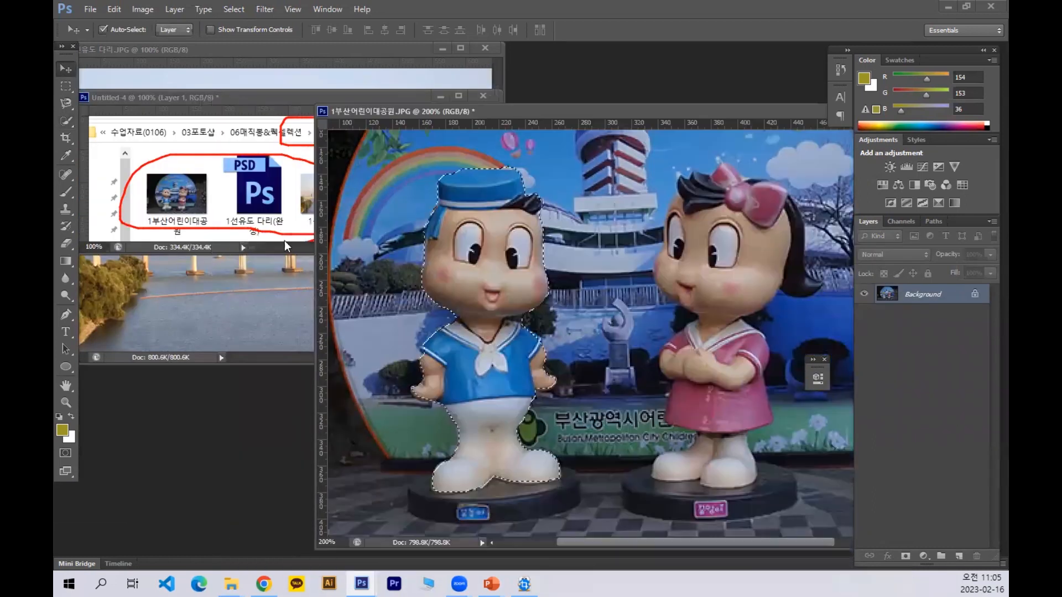
Copy the selected boy statue onto the left side of the bridge photo, uncovering that photo first, and bring the statue photo back to front.
drag(246, 97, 272, 440)
drag(490, 291, 158, 262)
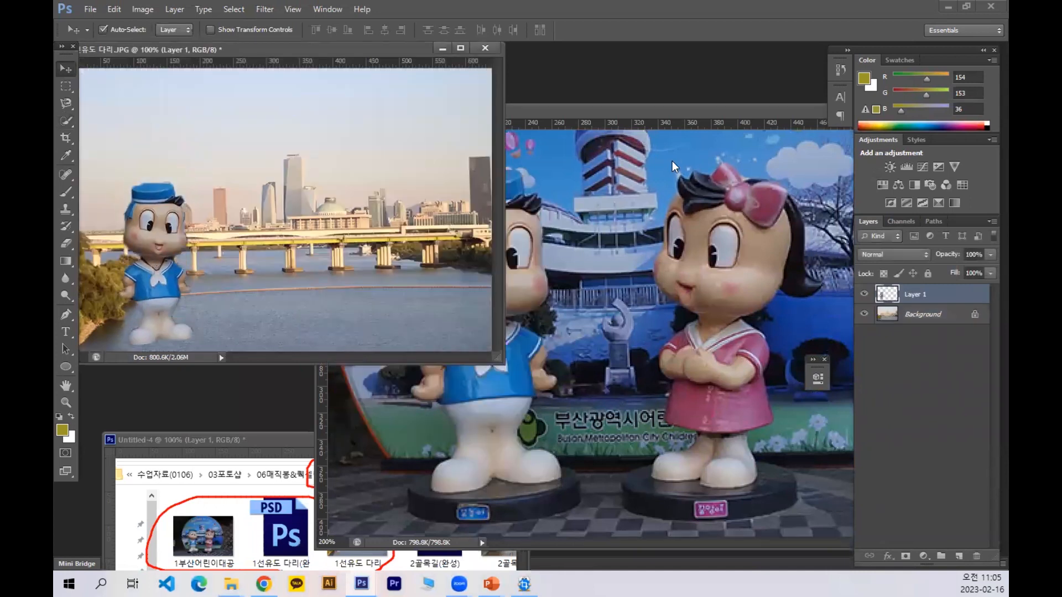
click(708, 115)
drag(672, 113, 593, 81)
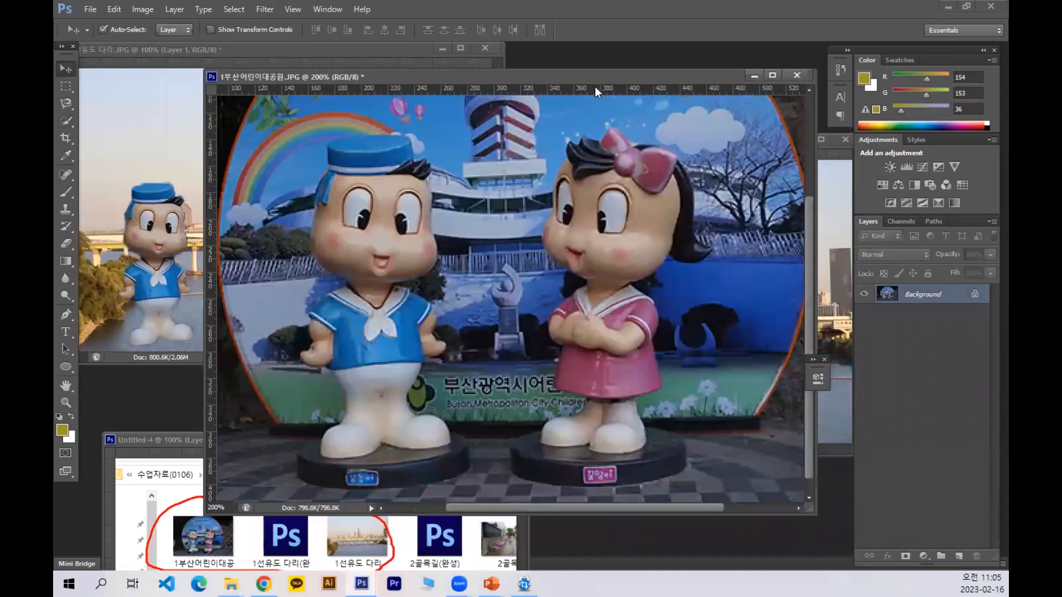
Select the whole girl statue with the Quick Selection tool and subtract the background beside her hair and neck.
click(66, 121)
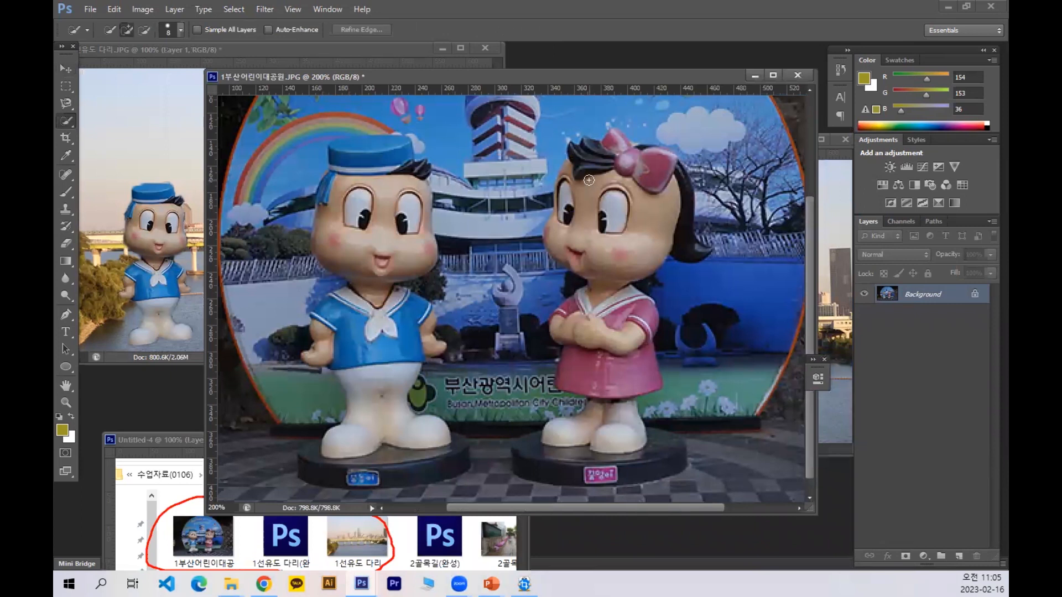
mouse_move(621, 157)
mouse_down()
mouse_move(625, 191)
mouse_move(608, 161)
mouse_move(647, 175)
mouse_move(667, 162)
mouse_move(687, 195)
mouse_move(680, 219)
mouse_move(626, 140)
mouse_move(662, 156)
mouse_move(644, 169)
mouse_move(631, 345)
mouse_move(591, 389)
mouse_move(584, 428)
mouse_move(593, 406)
mouse_move(546, 416)
mouse_up()
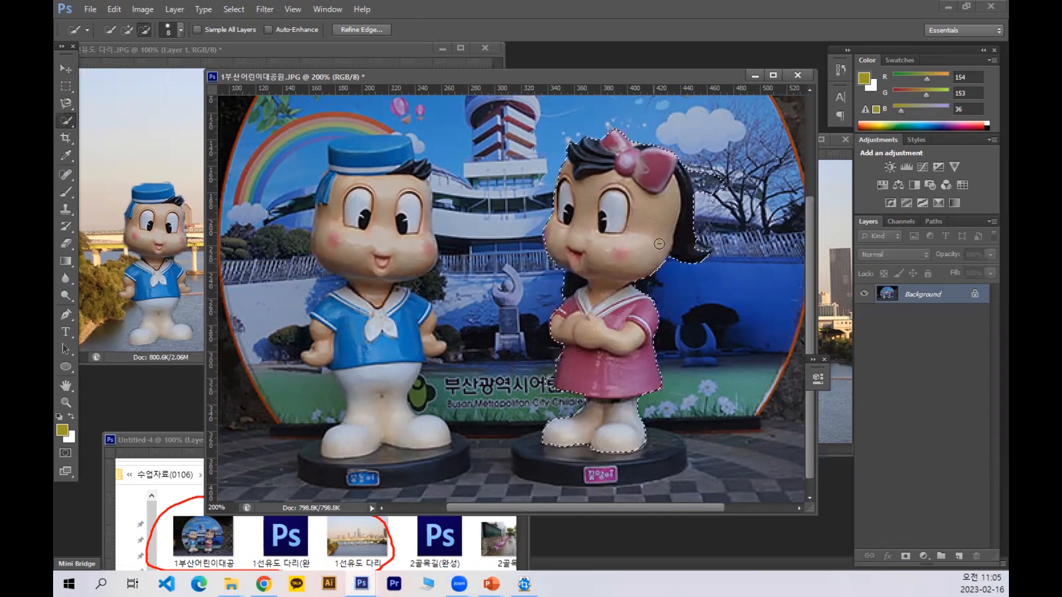
mouse_move(721, 180)
mouse_down()
mouse_move(732, 217)
mouse_move(701, 181)
mouse_up()
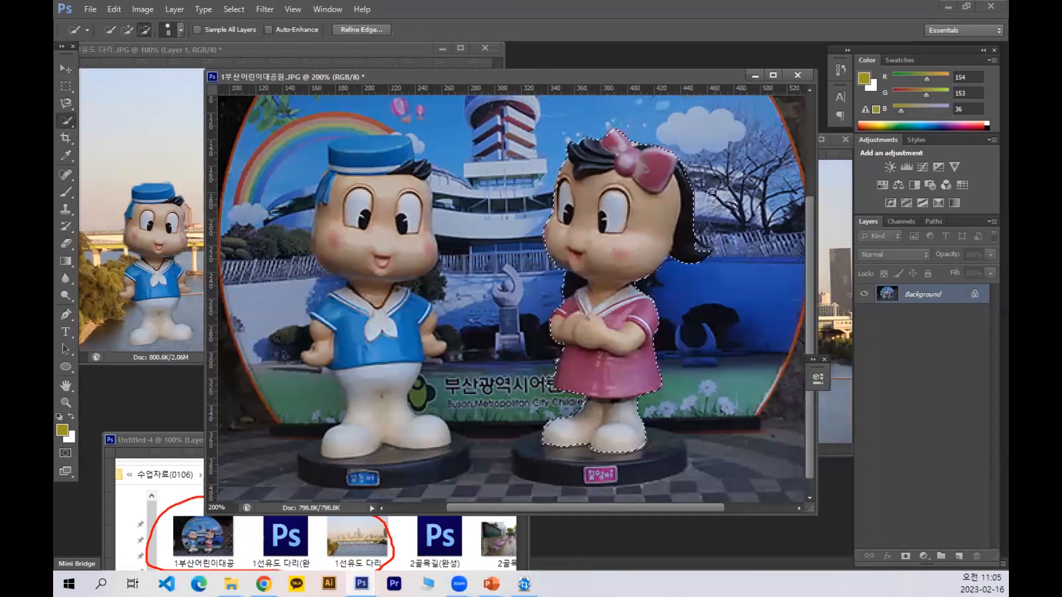
key(alt)
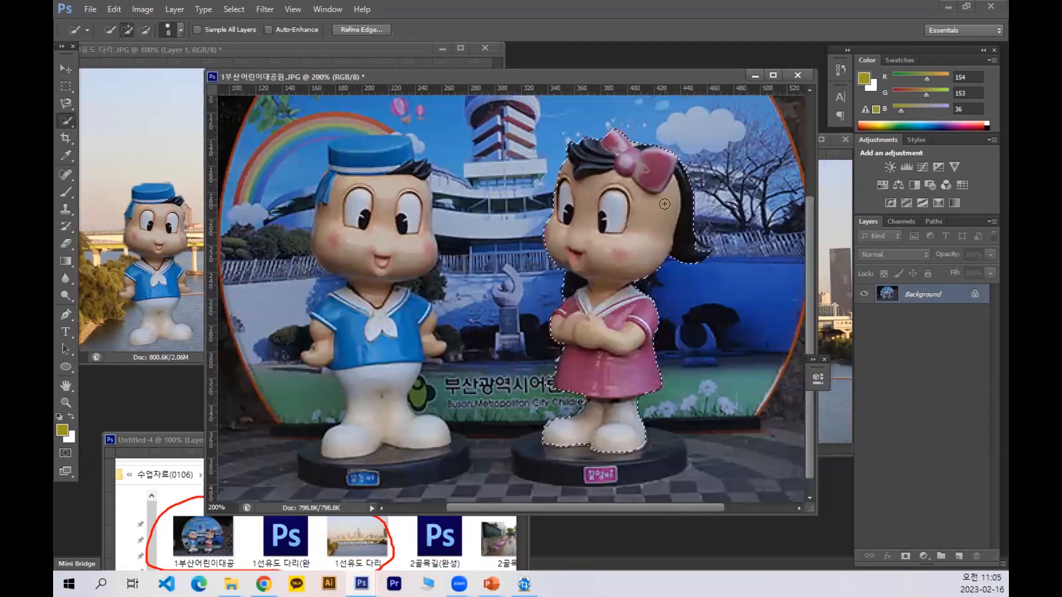
key(alt)
drag(585, 277, 575, 284)
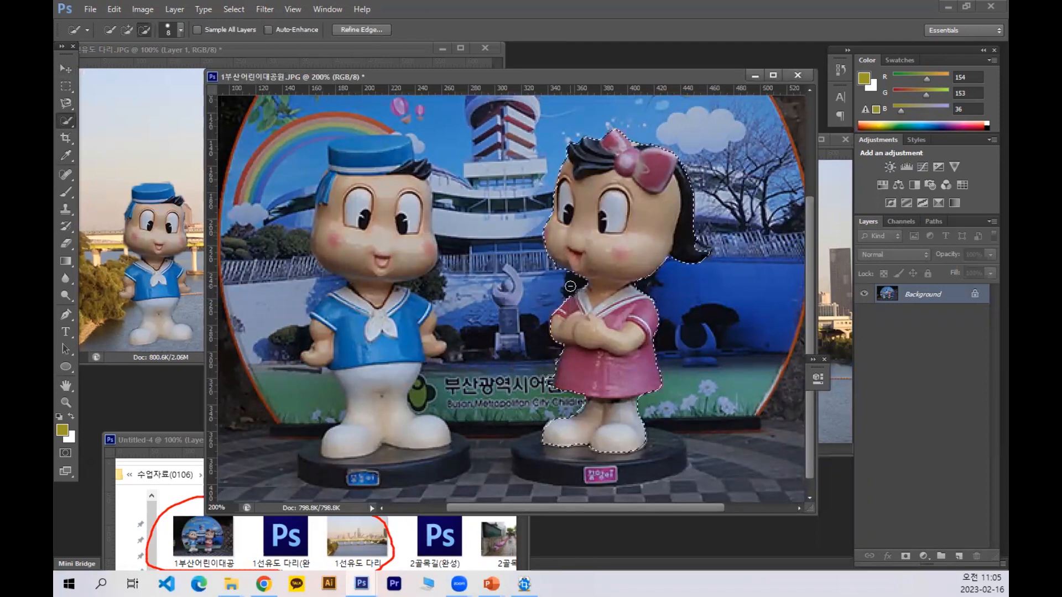
Copy the selected girl statue into the bridge photo to the right of the boy, and close the statue photo.
click(65, 67)
drag(642, 224, 338, 221)
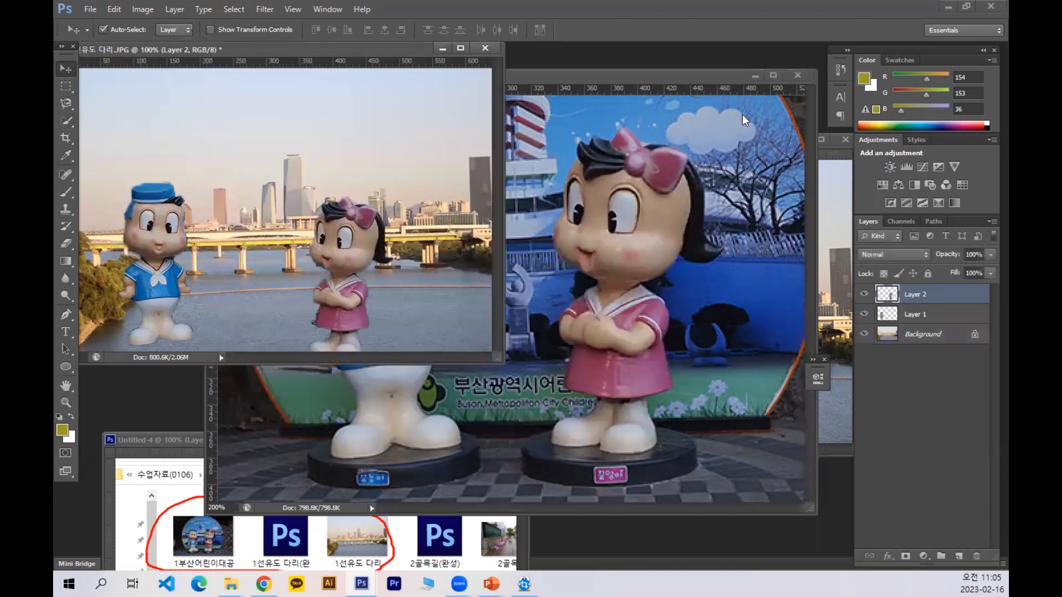
click(690, 74)
click(797, 76)
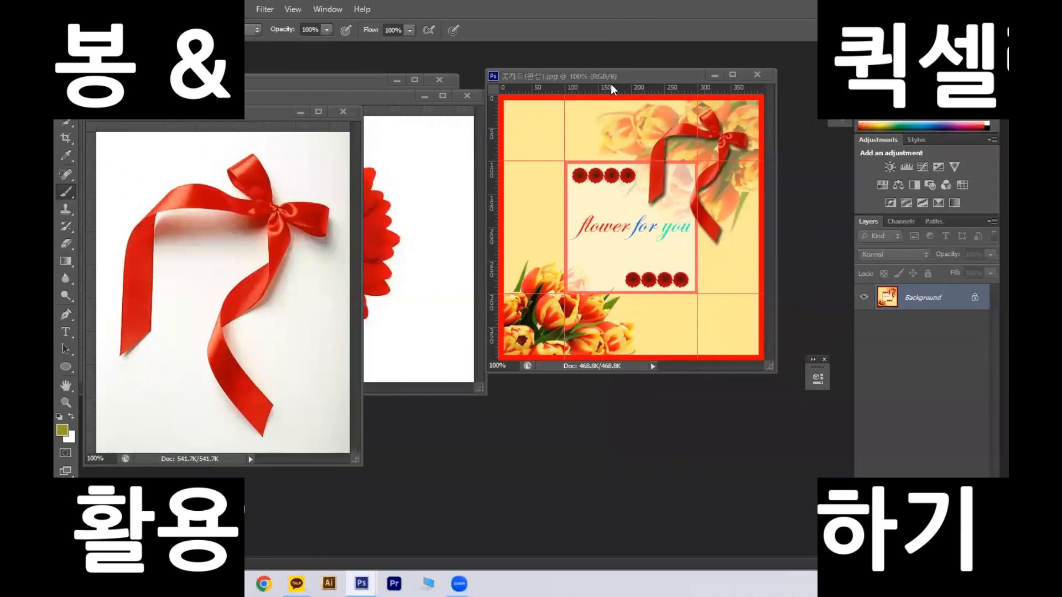
Create a new document 400 pixels wide and 400 pixels high.
mouse_move(611, 84)
mouse_down()
mouse_move(650, 86)
mouse_move(676, 148)
mouse_move(645, 102)
mouse_move(604, 75)
mouse_up()
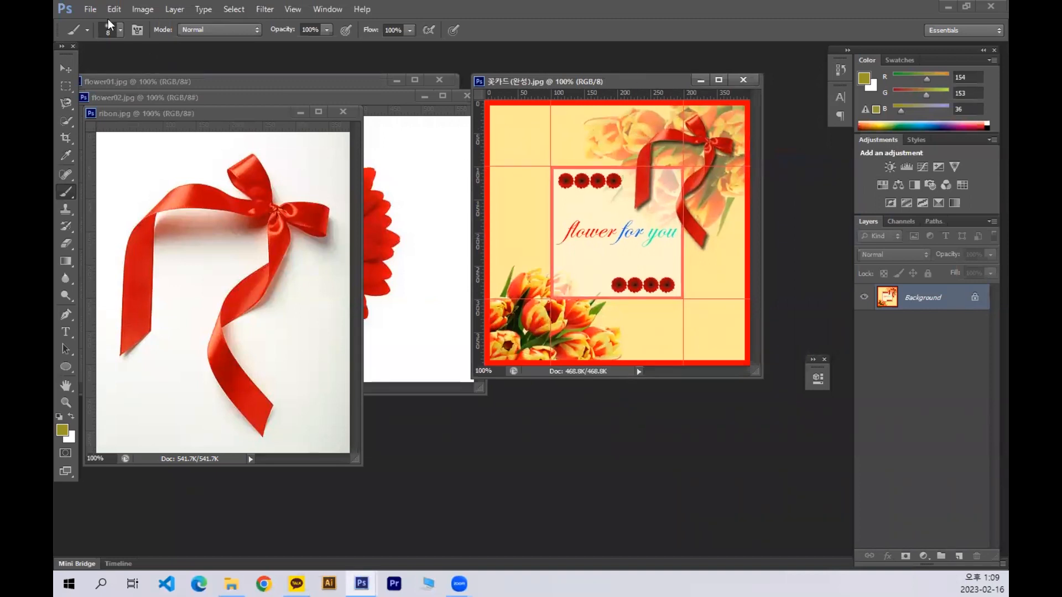
click(90, 9)
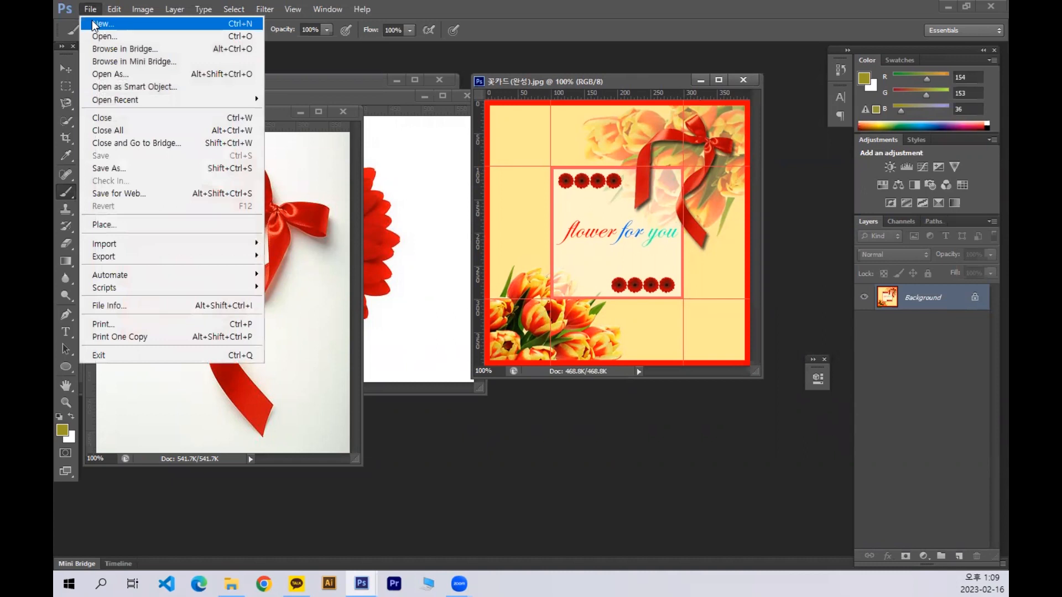
click(94, 24)
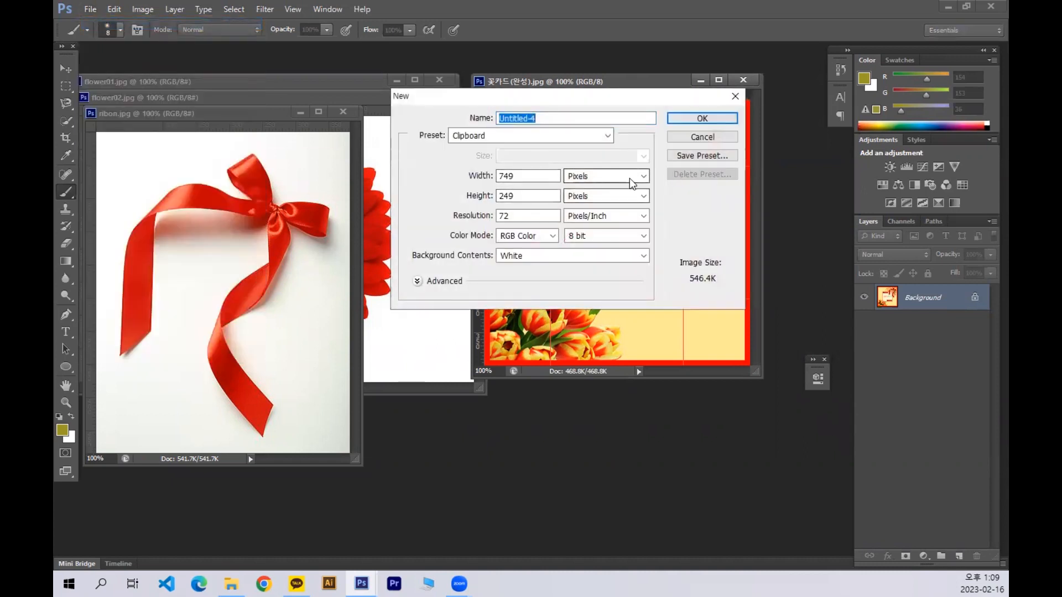
click(631, 177)
click(624, 188)
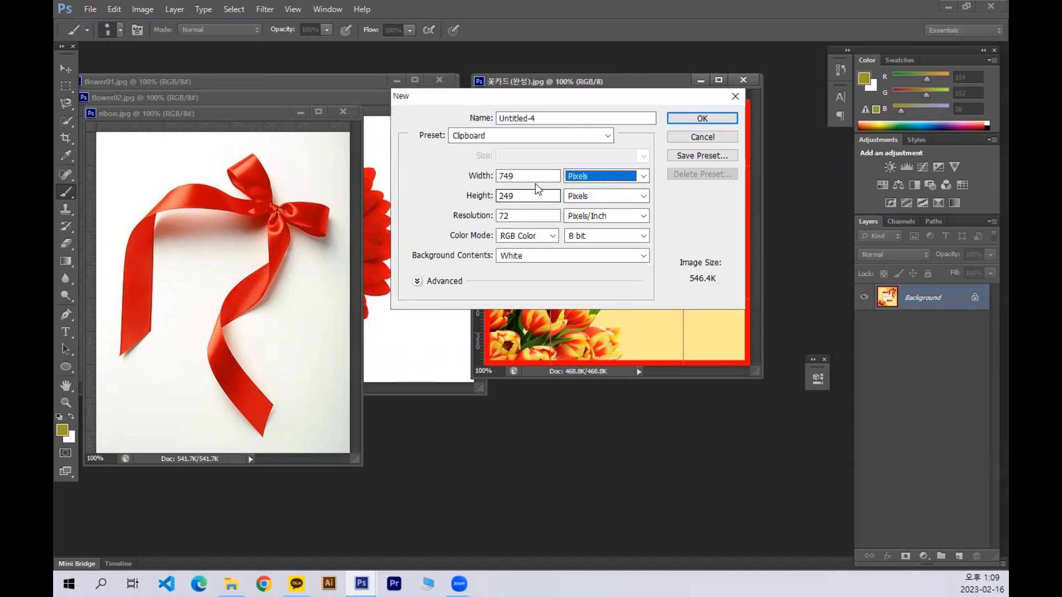
double_click(539, 179)
text(400)
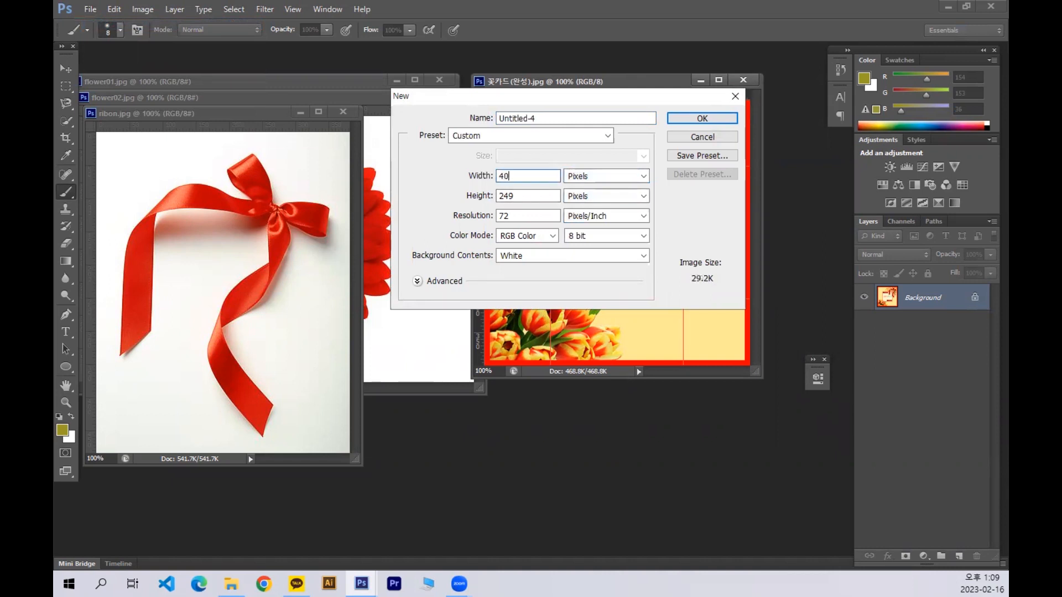
key(Tab)
key(Tab)
text(400)
key(Return)
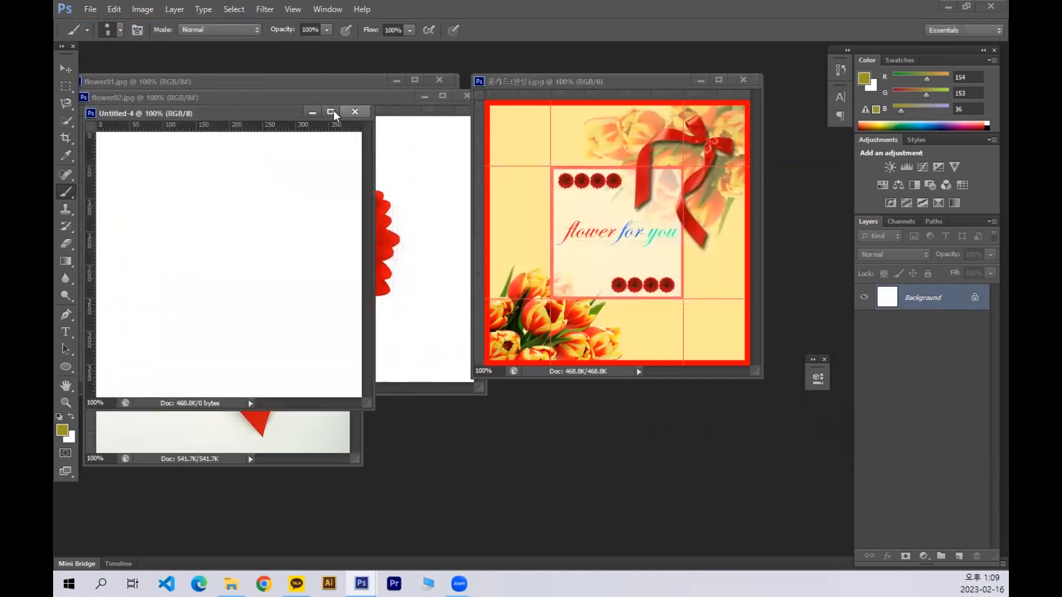
Arrange 꽃카드(완성).jpg and the new document side by side, and enlarge the new document's window around its canvas.
drag(314, 114, 786, 56)
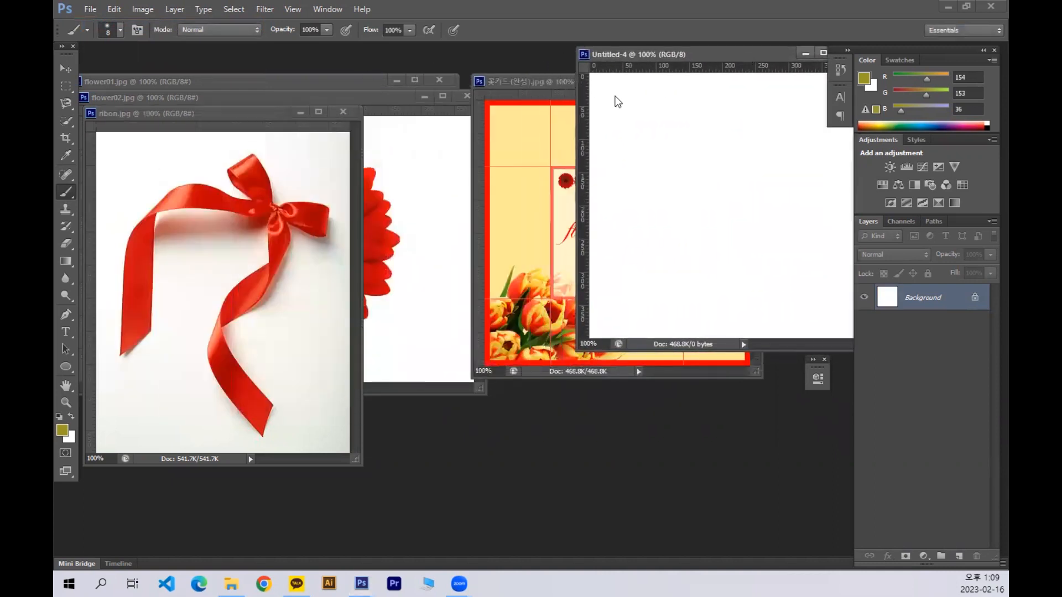
click(561, 82)
drag(561, 81, 299, 82)
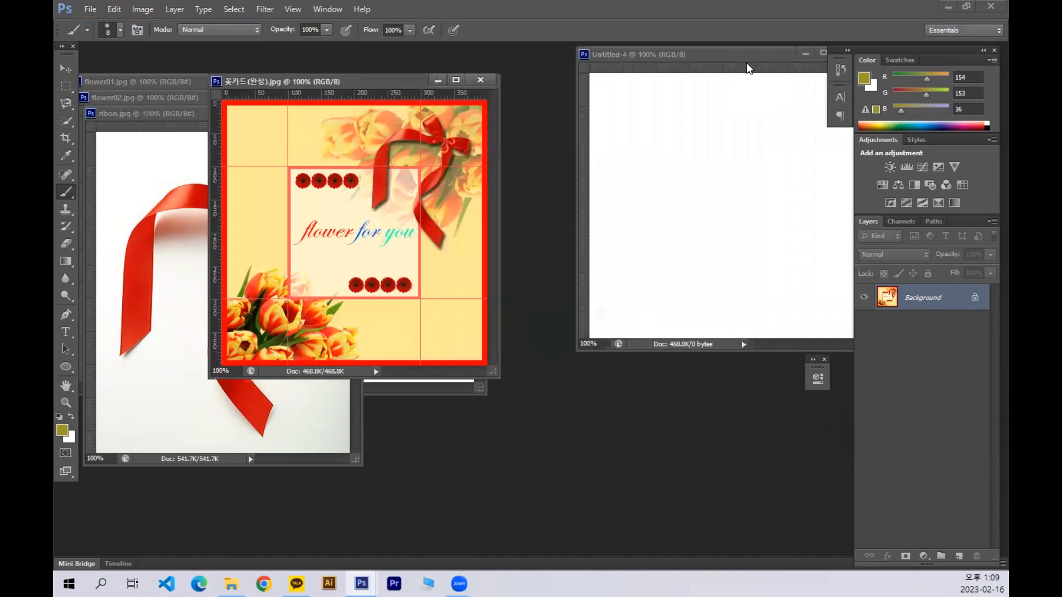
drag(709, 63, 628, 88)
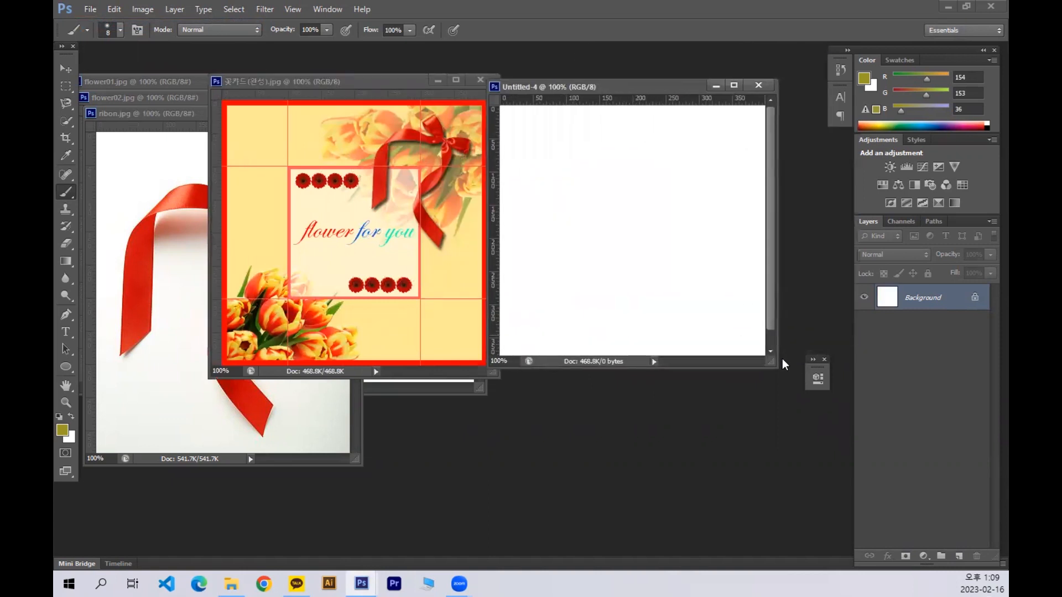
drag(773, 368, 837, 429)
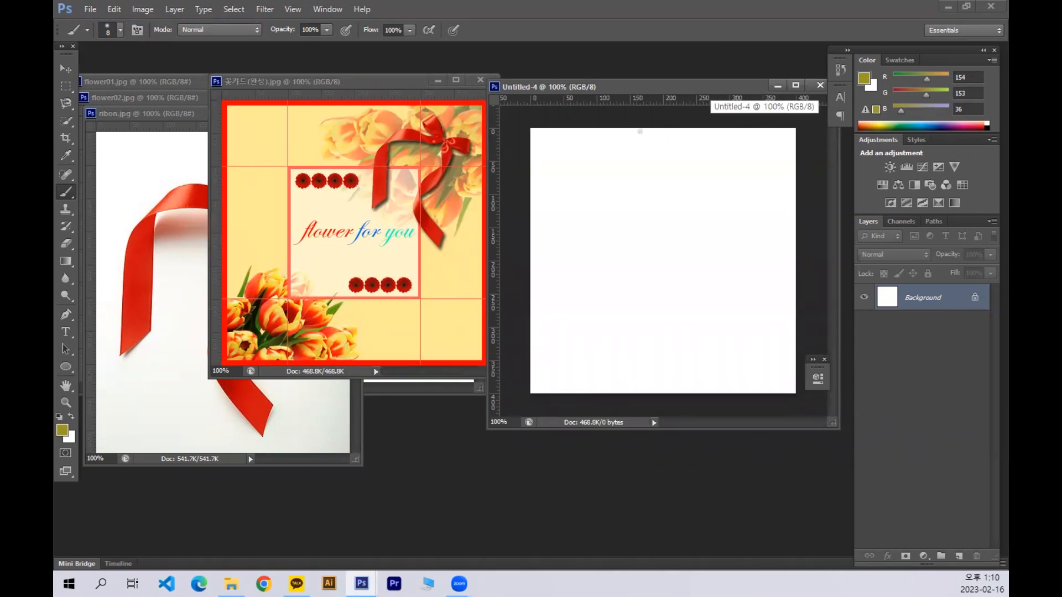
Try filling the new canvas with yellow #fbf952 and with the stronger yellow #fbf928.
click(63, 435)
drag(417, 176, 417, 138)
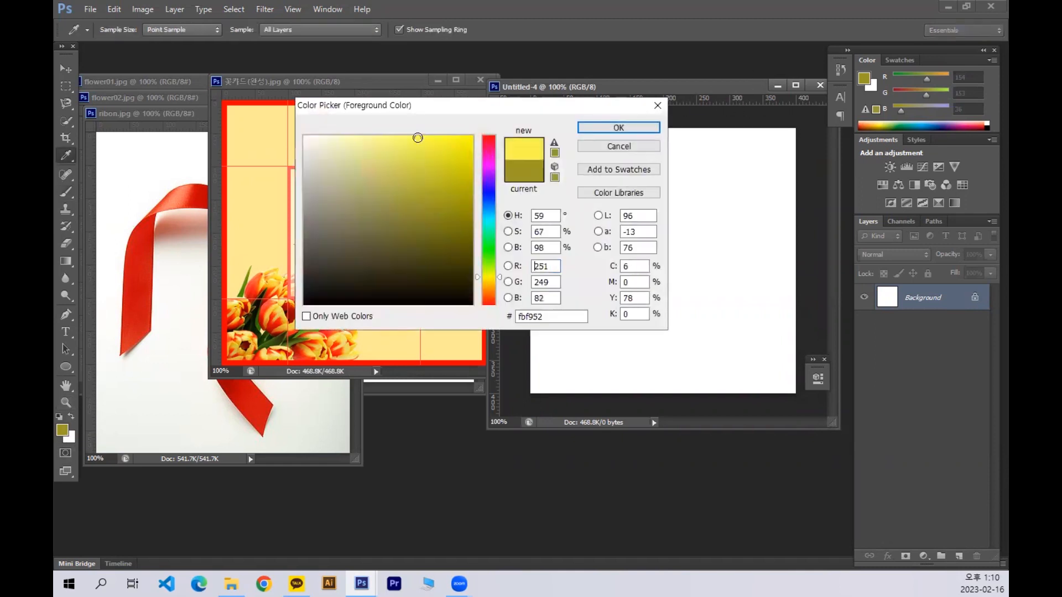
click(619, 129)
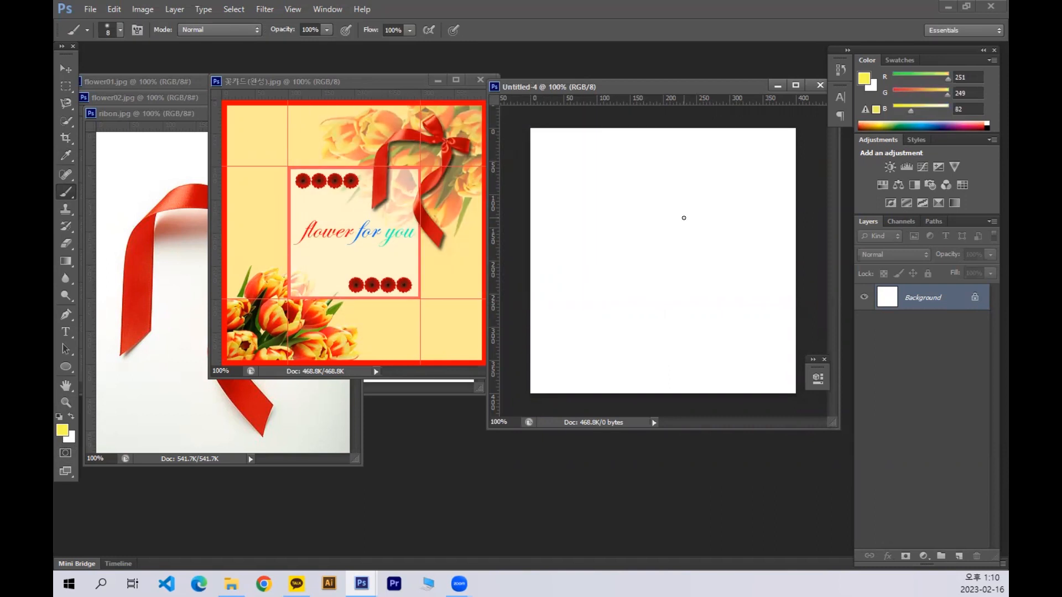
key(alt+BackSpace)
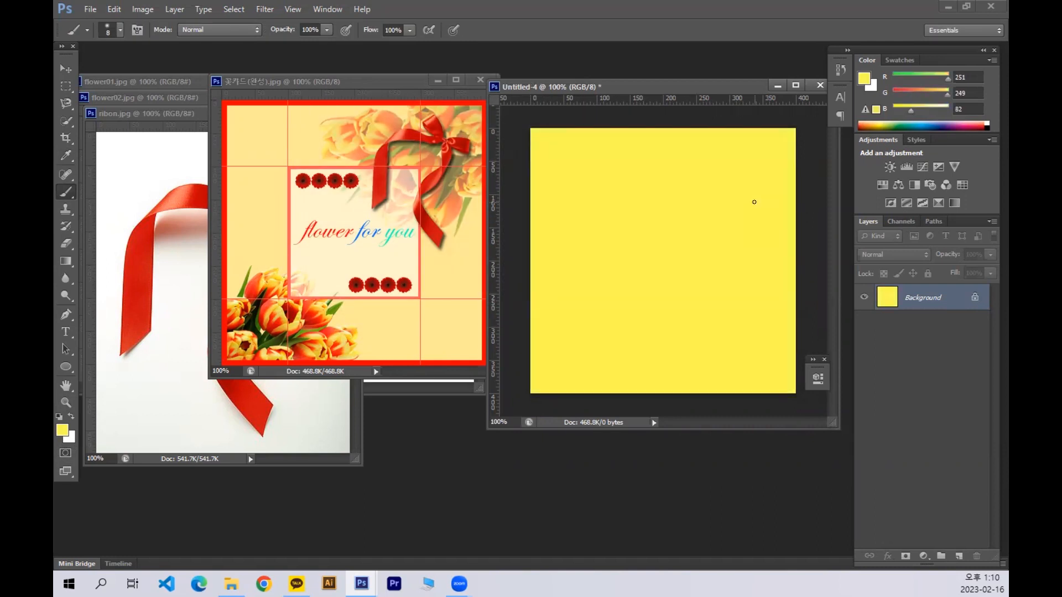
click(62, 430)
click(446, 137)
click(630, 130)
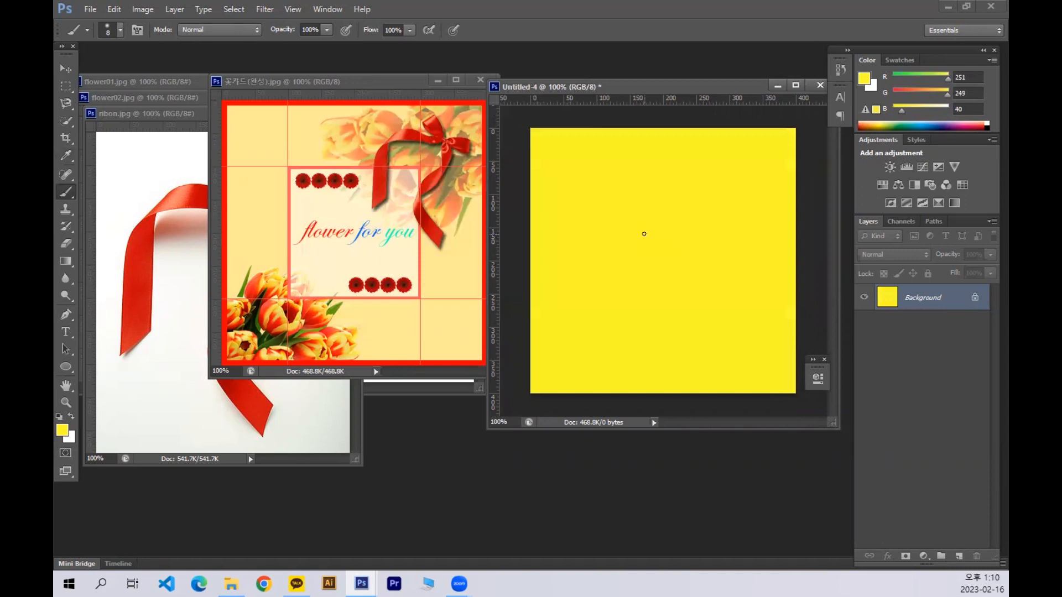
Set the foreground colour to pale yellow RGB 239, 238, 151 and fill the new canvas with it.
click(63, 431)
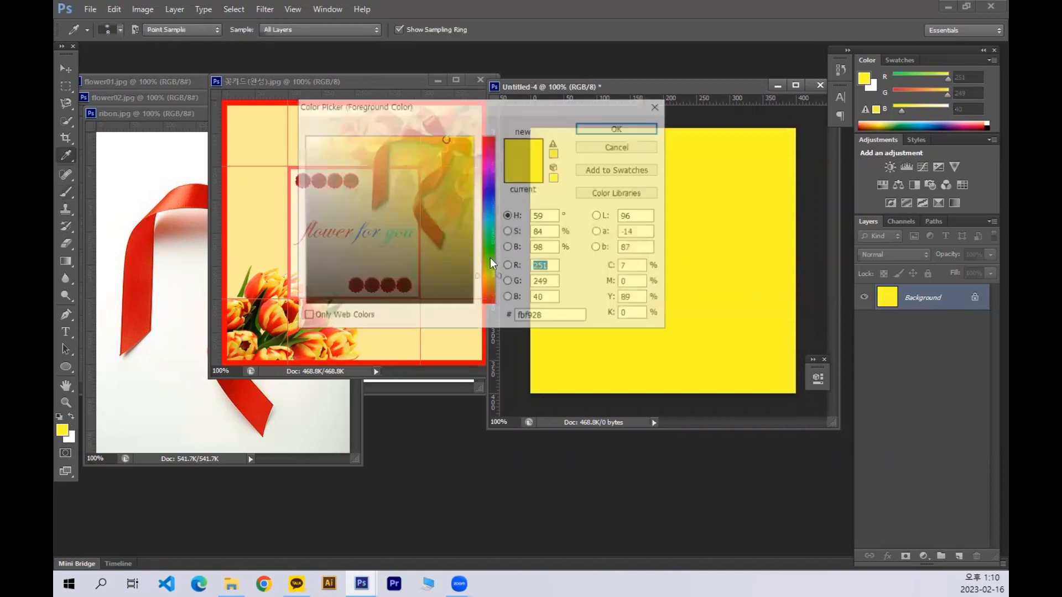
click(362, 136)
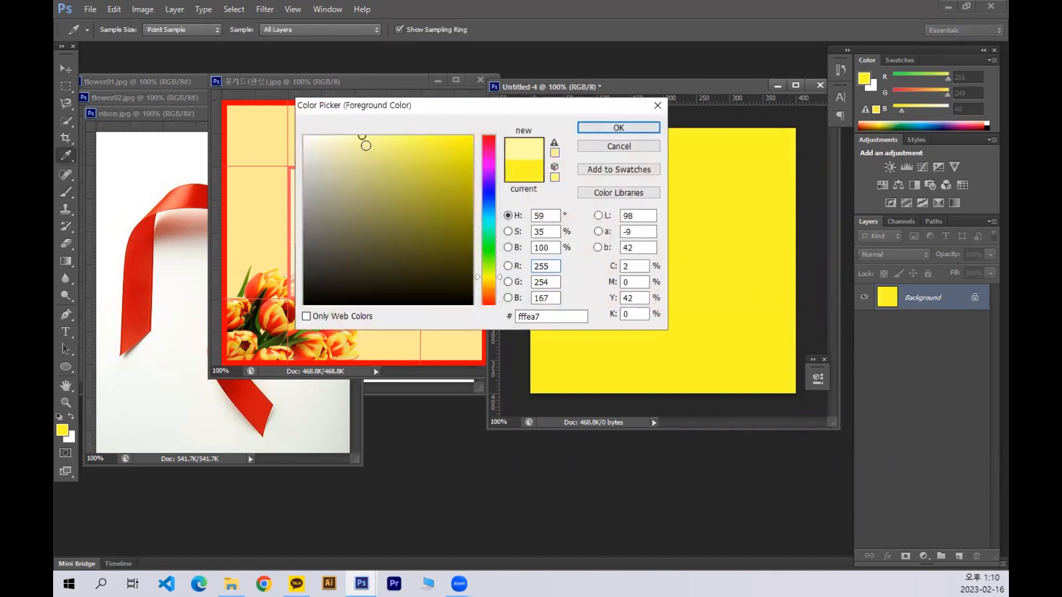
click(366, 146)
click(590, 132)
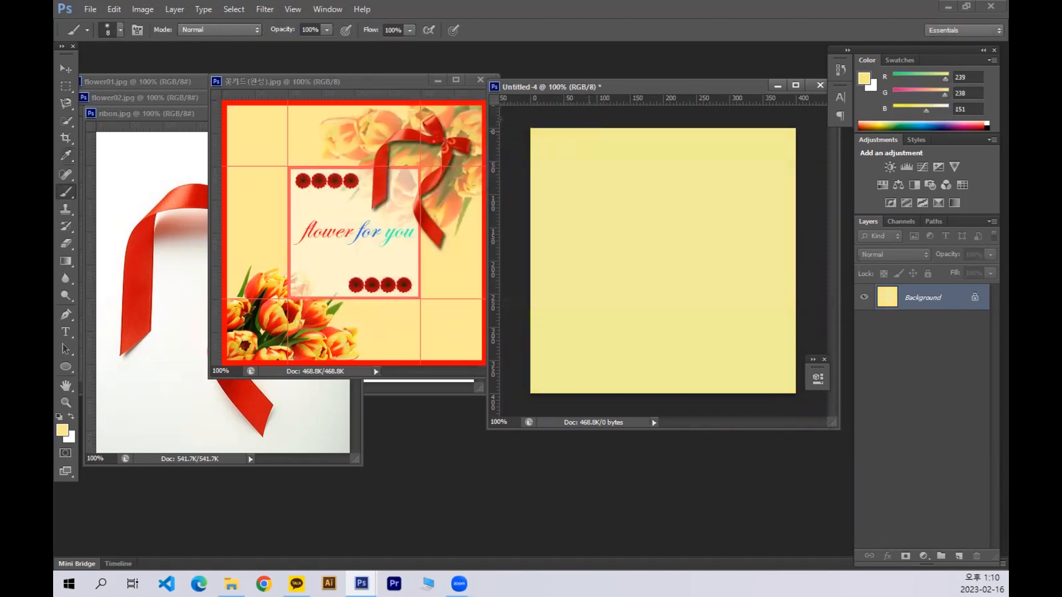
Move the finished card and the new document apart so both can be seen in full.
drag(398, 88, 383, 87)
drag(646, 90, 625, 70)
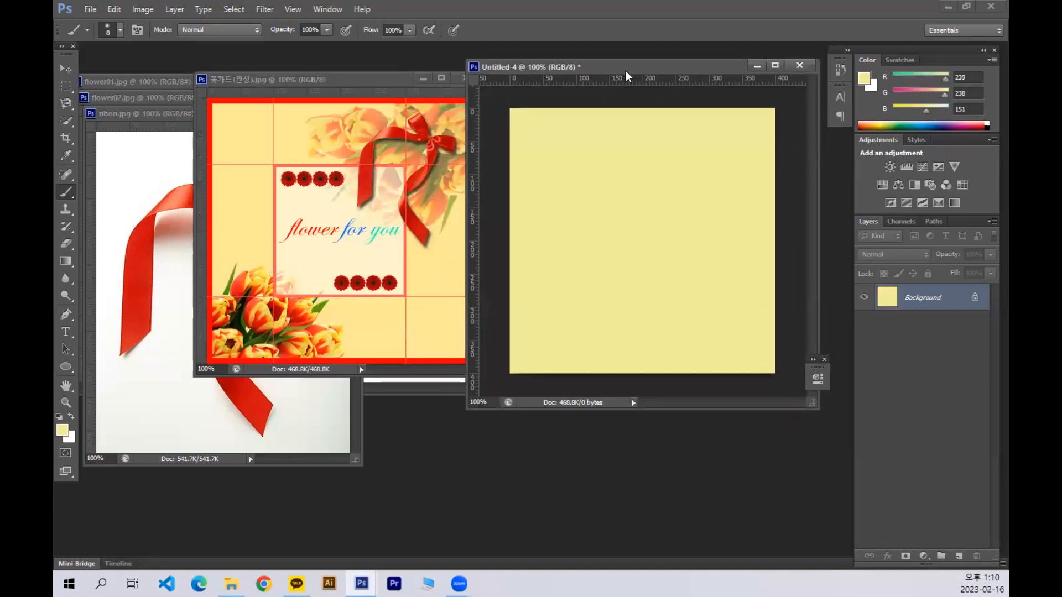
drag(390, 81, 354, 72)
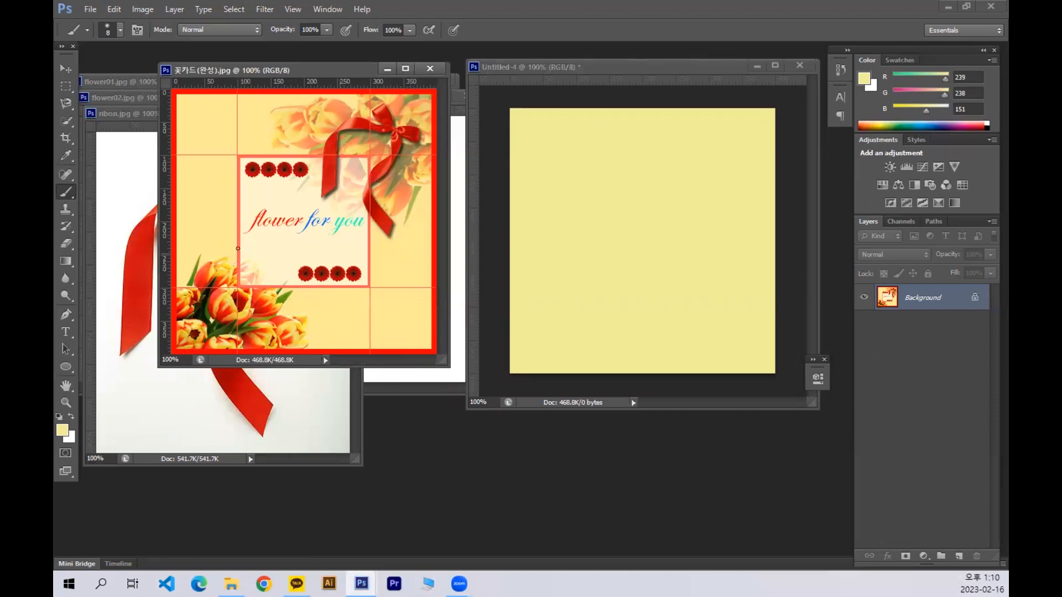
Select a frame about 10 px wide along the new canvas's edges by marqueeing the inner rectangle and inverting the selection.
click(66, 86)
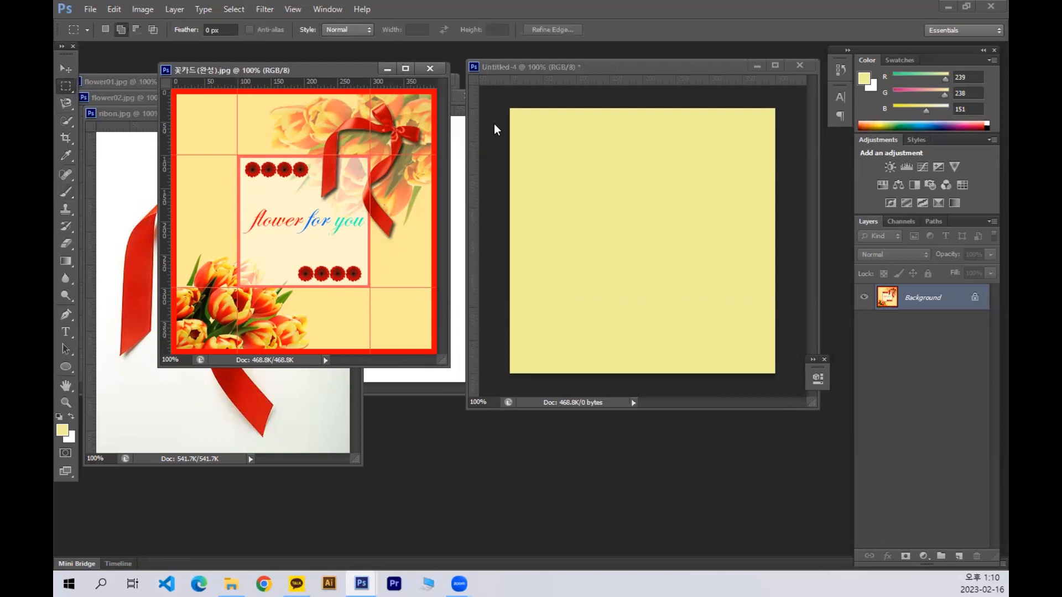
click(519, 123)
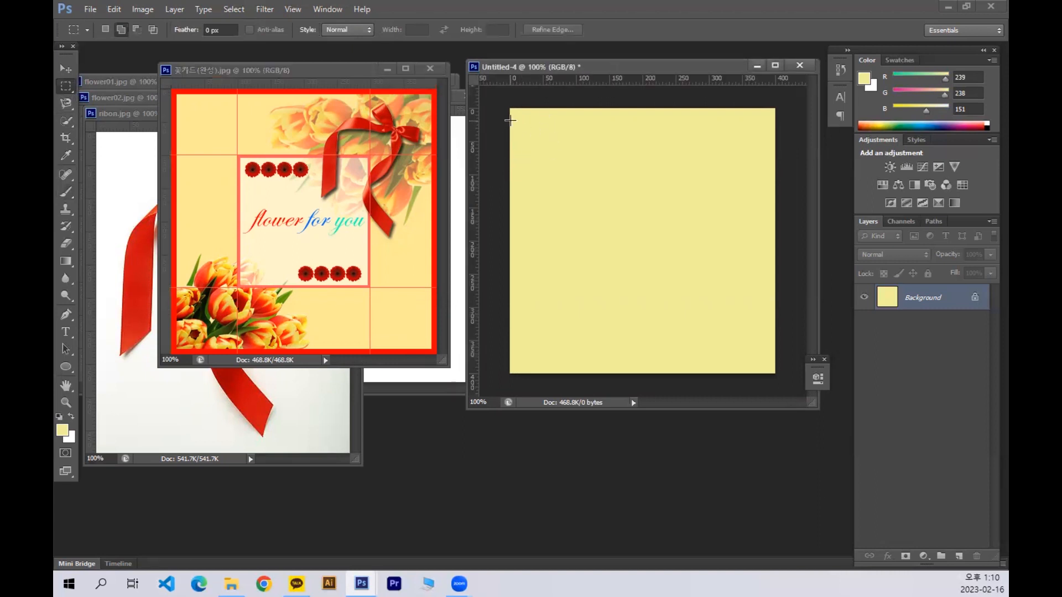
drag(518, 116, 769, 367)
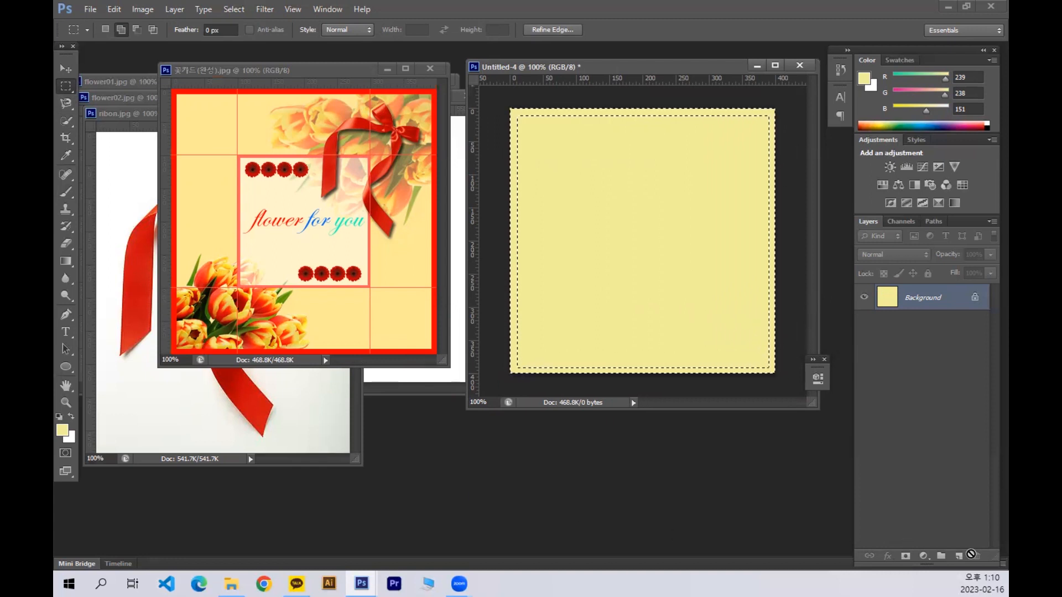
Add a new layer above the background and name it 빨간 테두리.
click(960, 557)
double_click(923, 297)
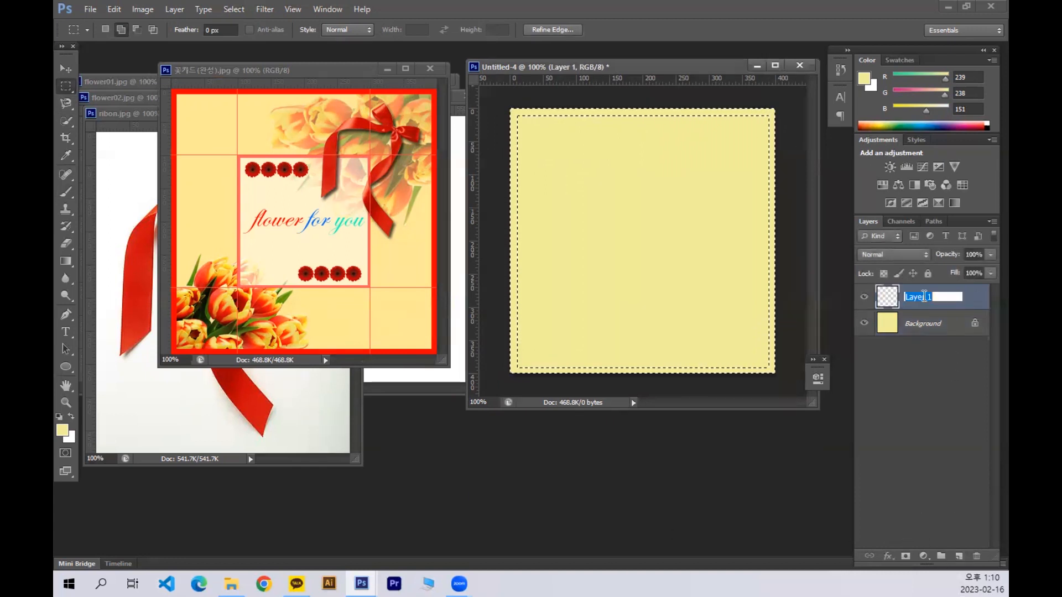
text(Q)
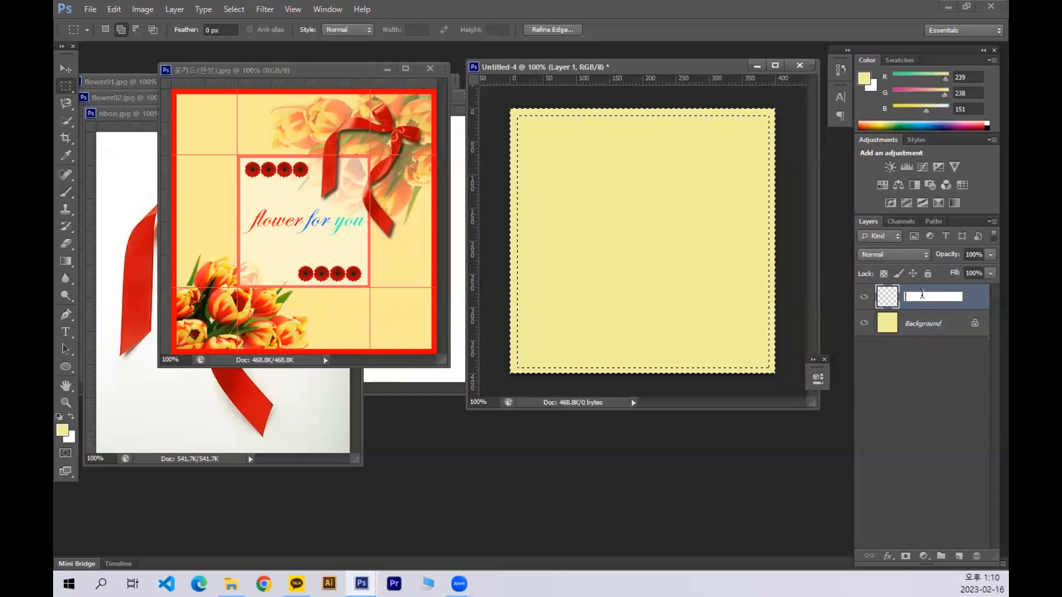
text(빨간)
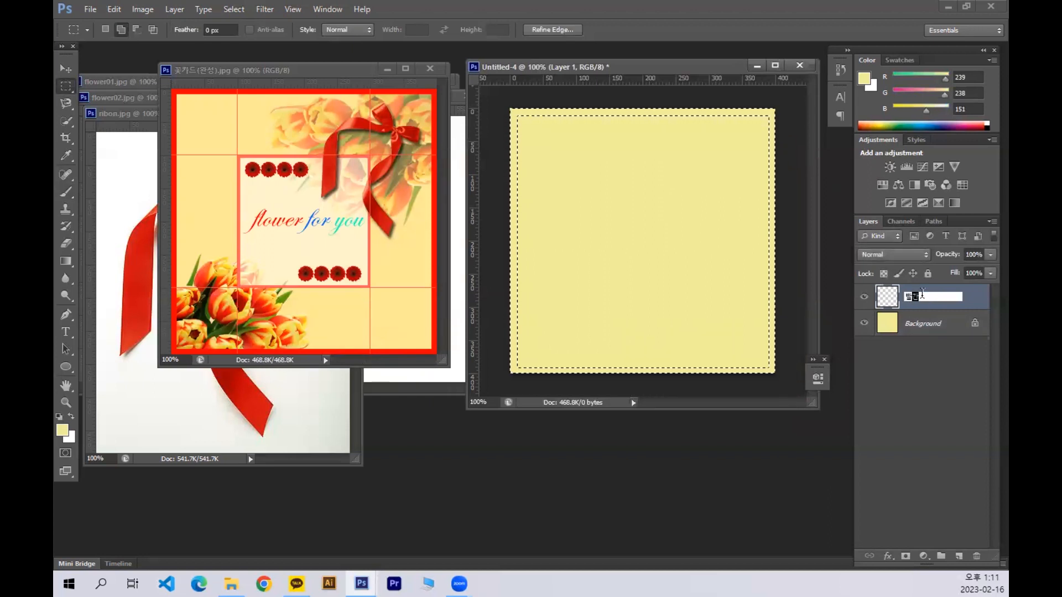
text( 세트)
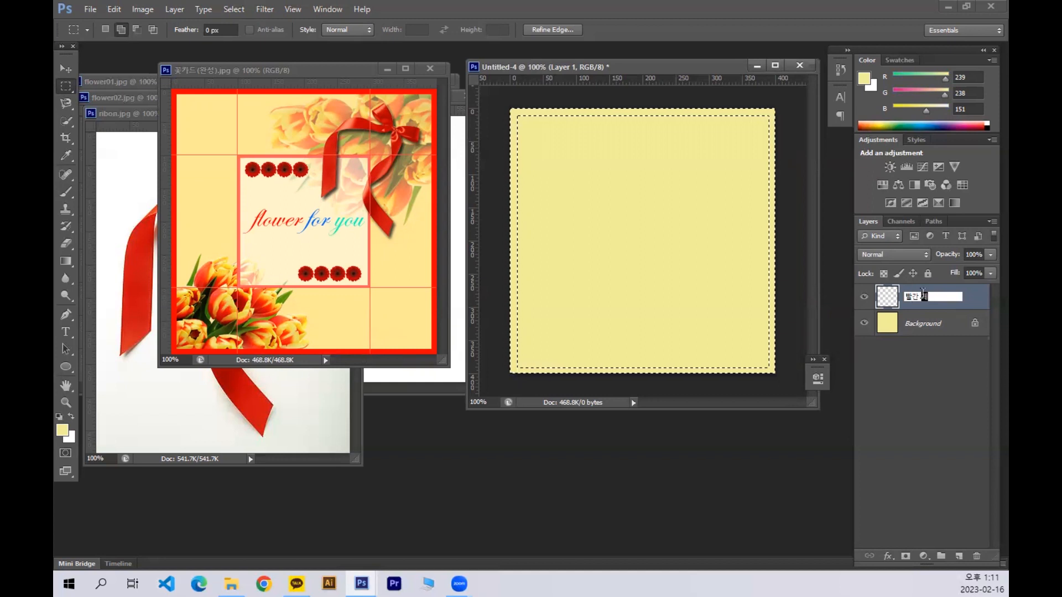
text(리)
key(Return)
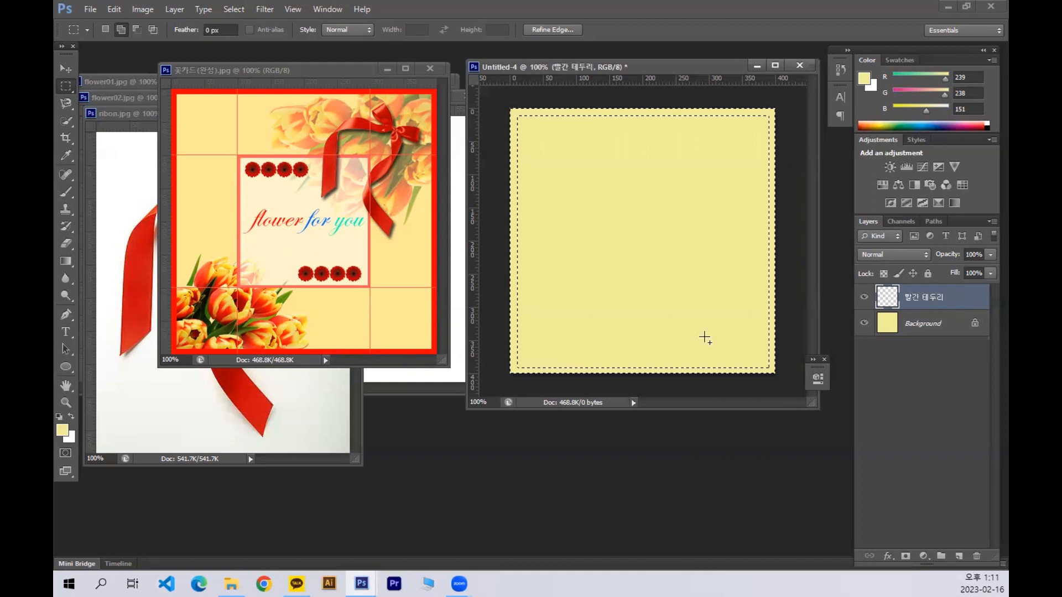
Set the foreground colour to red RGB 255, 0, 0, fill the frame selection with it and deselect.
click(63, 431)
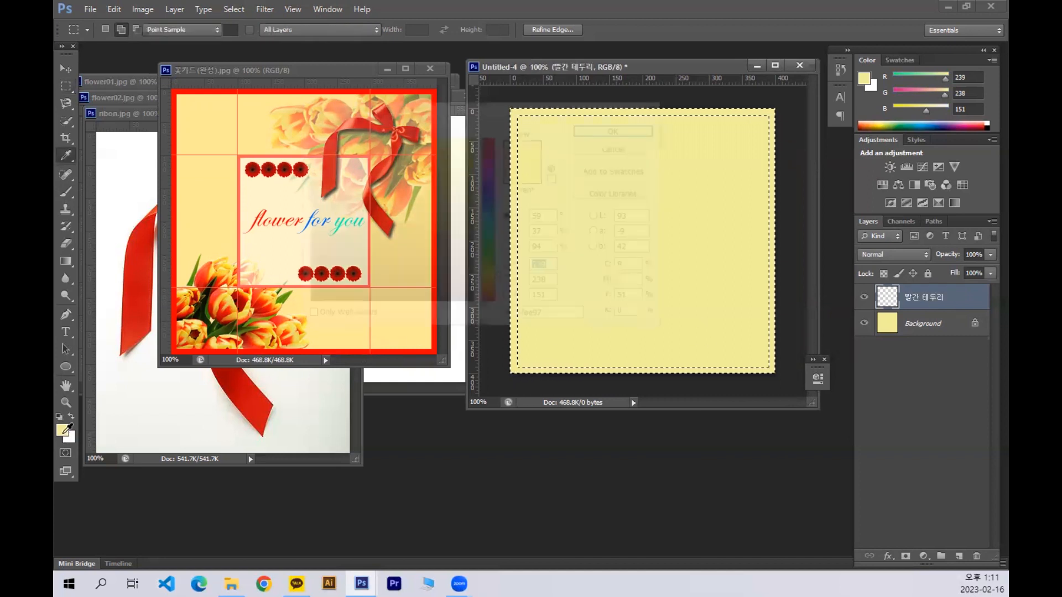
click(490, 137)
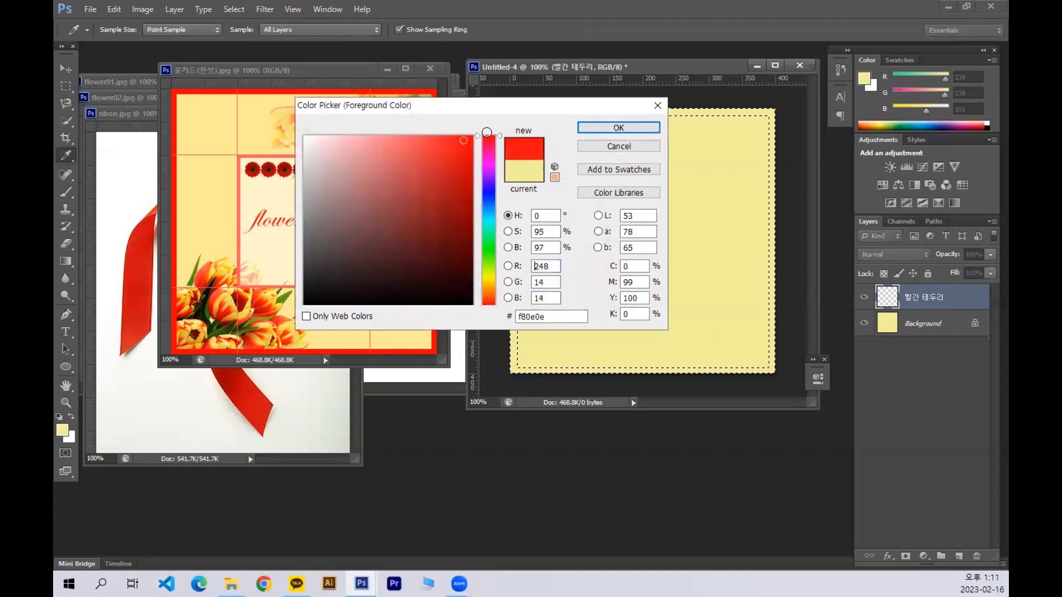
click(639, 128)
key(alt+BackSpace)
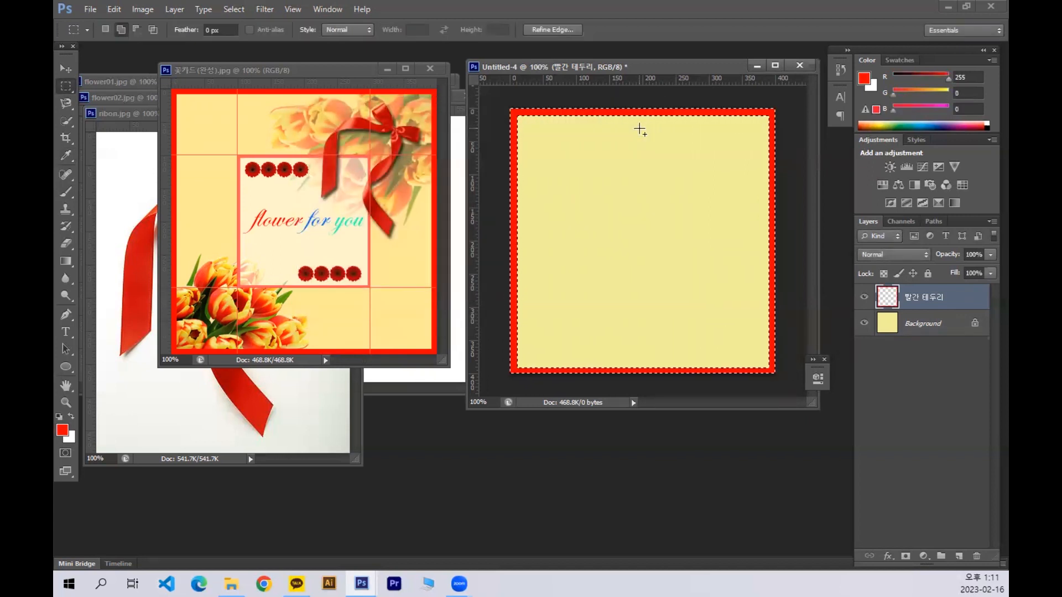
key(ctrl+d)
Bring the flower01.jpg image to the front and move it beside the new card.
mouse_move(676, 68)
mouse_down()
mouse_move(692, 79)
mouse_move(675, 95)
mouse_move(679, 66)
mouse_up()
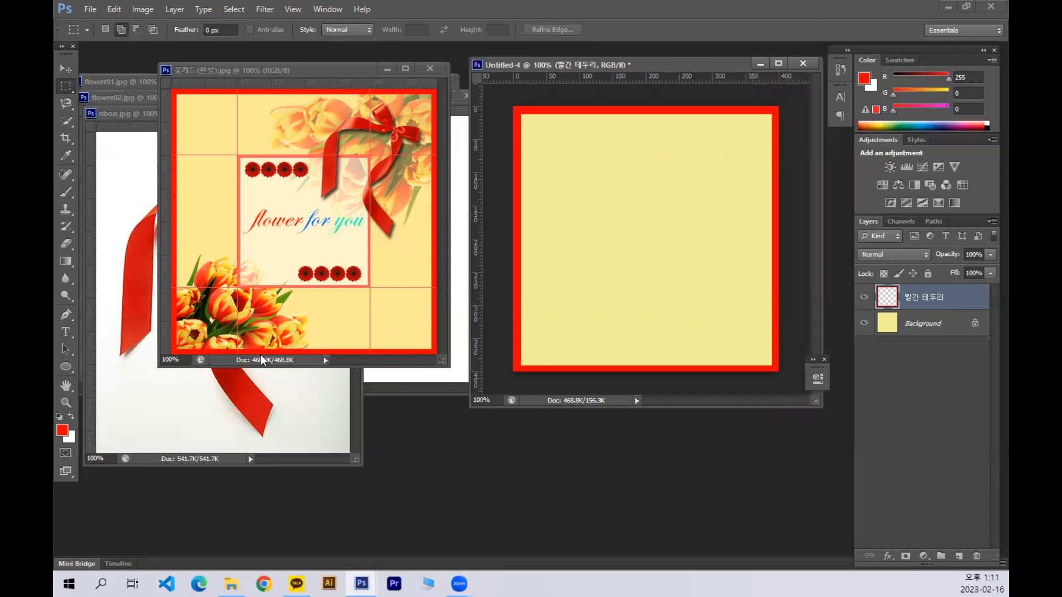
click(121, 81)
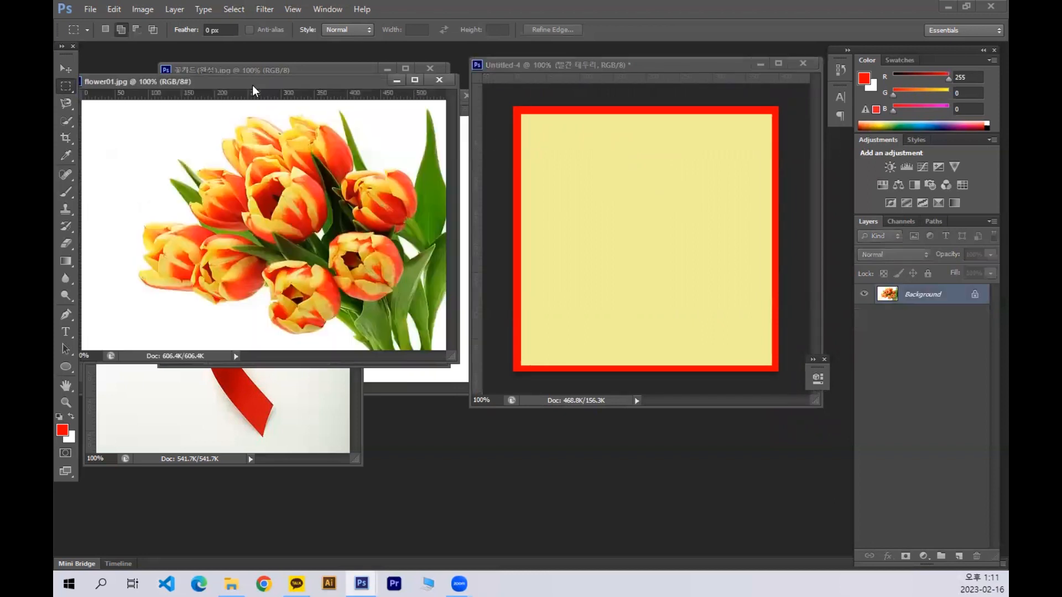
drag(265, 83, 358, 133)
Try copying the tulips onto the card from a contiguous Magic Wand selection, then delete the copy and deselect the source.
click(59, 121)
click(98, 132)
click(213, 191)
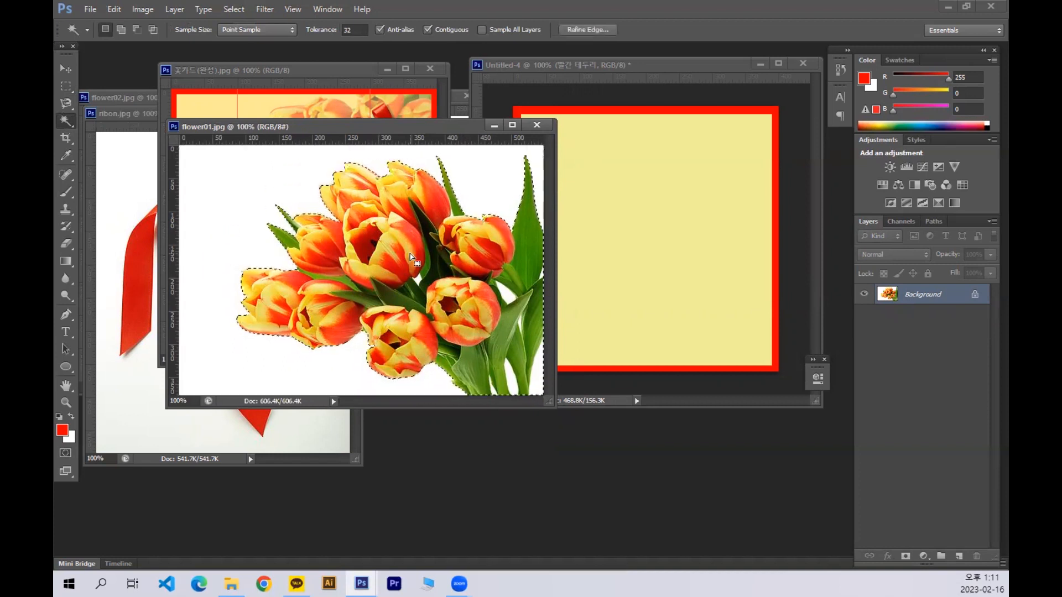
click(66, 71)
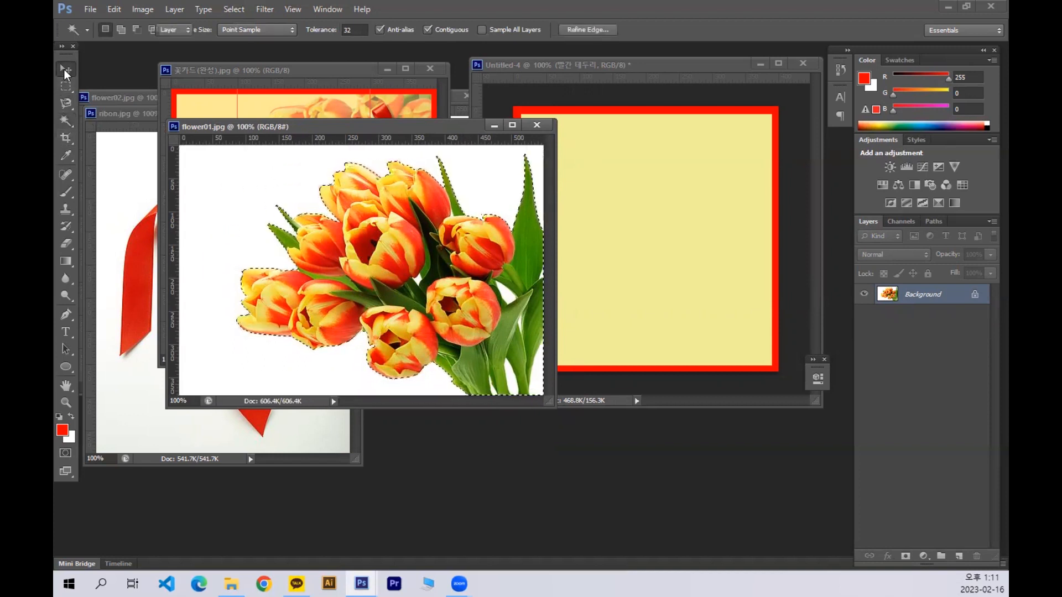
drag(405, 279, 631, 210)
drag(687, 279, 685, 267)
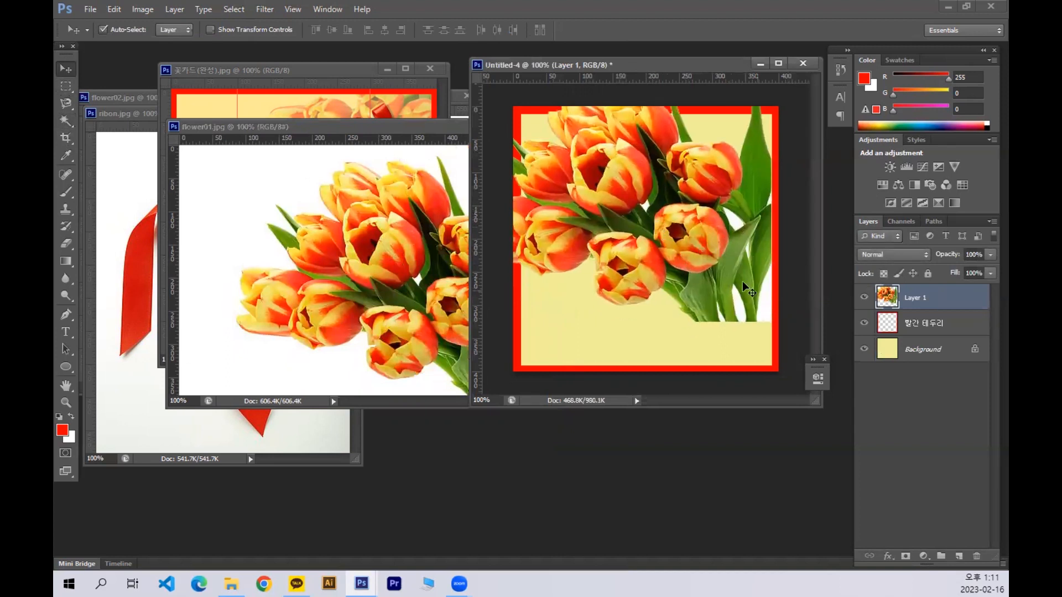
key(Delete)
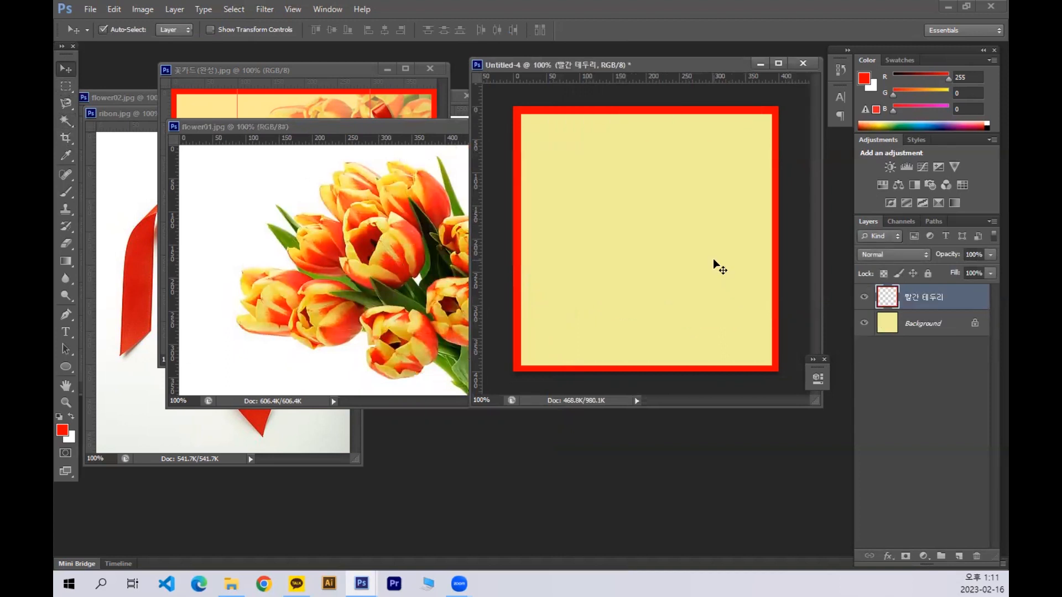
click(377, 211)
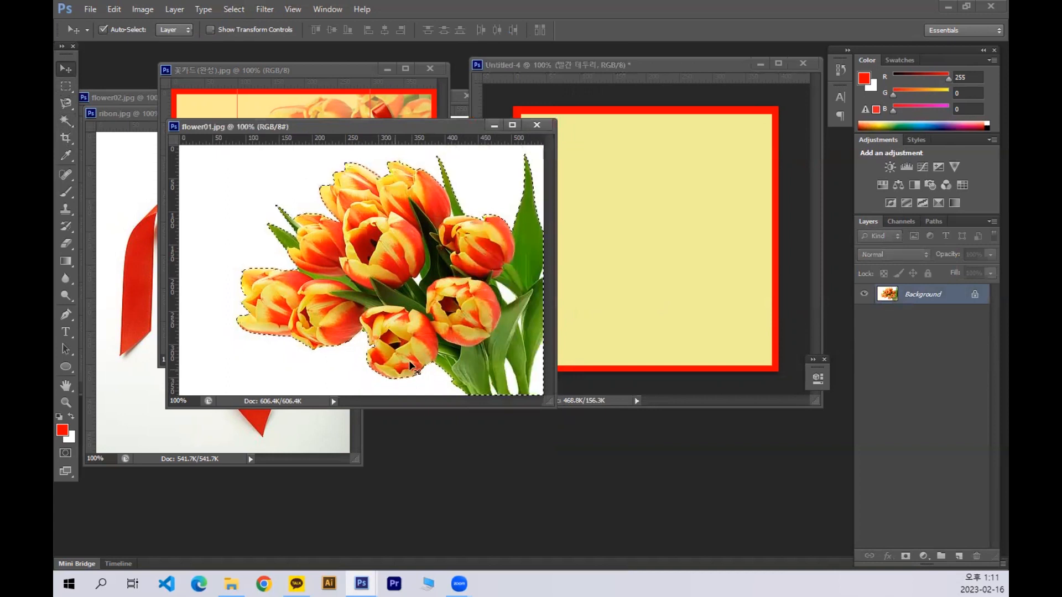
key(ctrl+d)
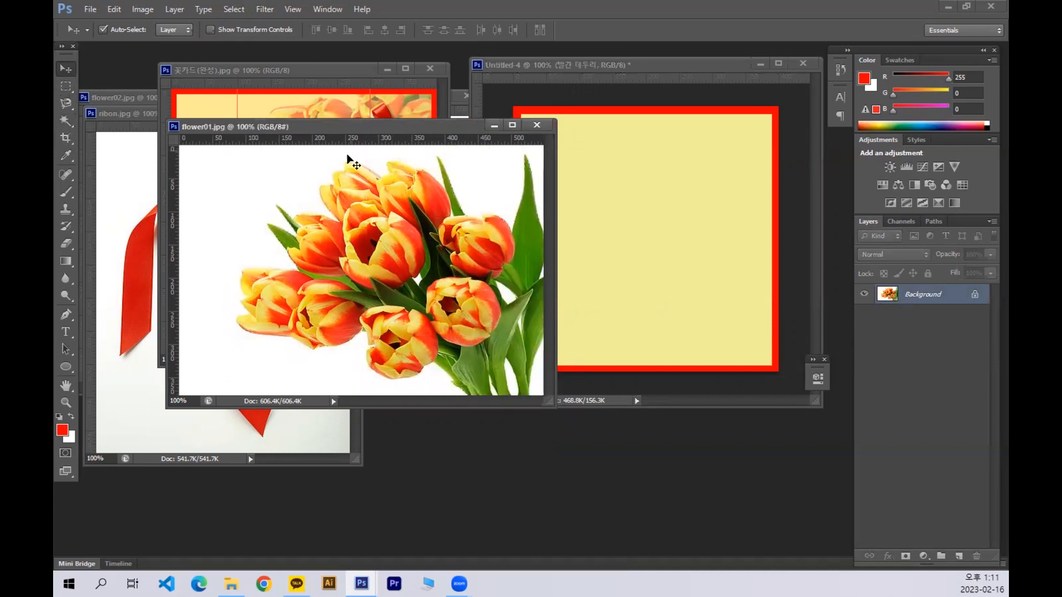
Select all white areas of flower01.jpg with Contiguous turned off, invert the selection and copy the tulips onto the card.
click(66, 120)
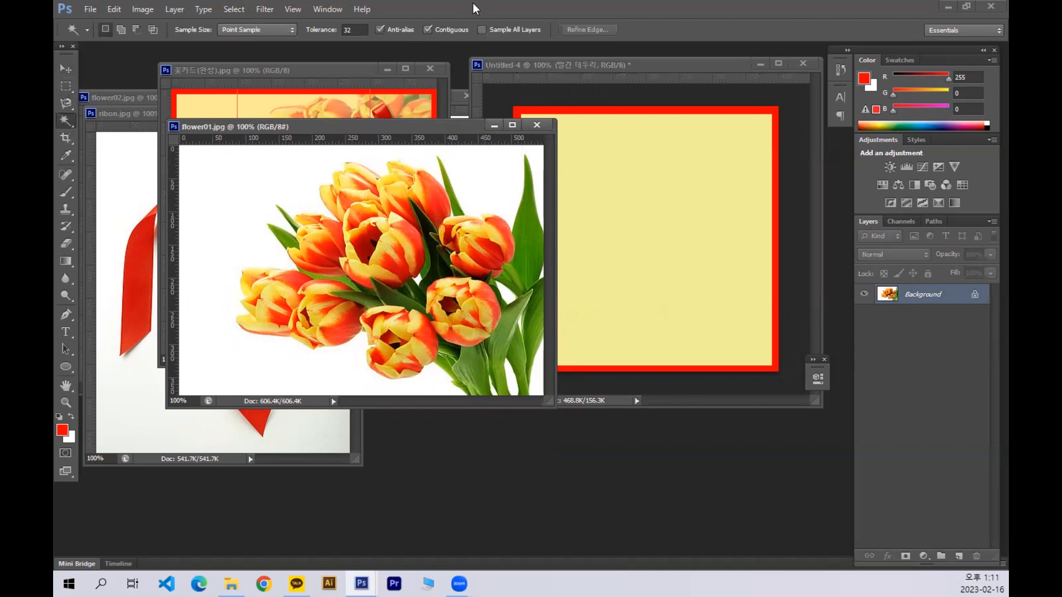
click(441, 34)
click(246, 253)
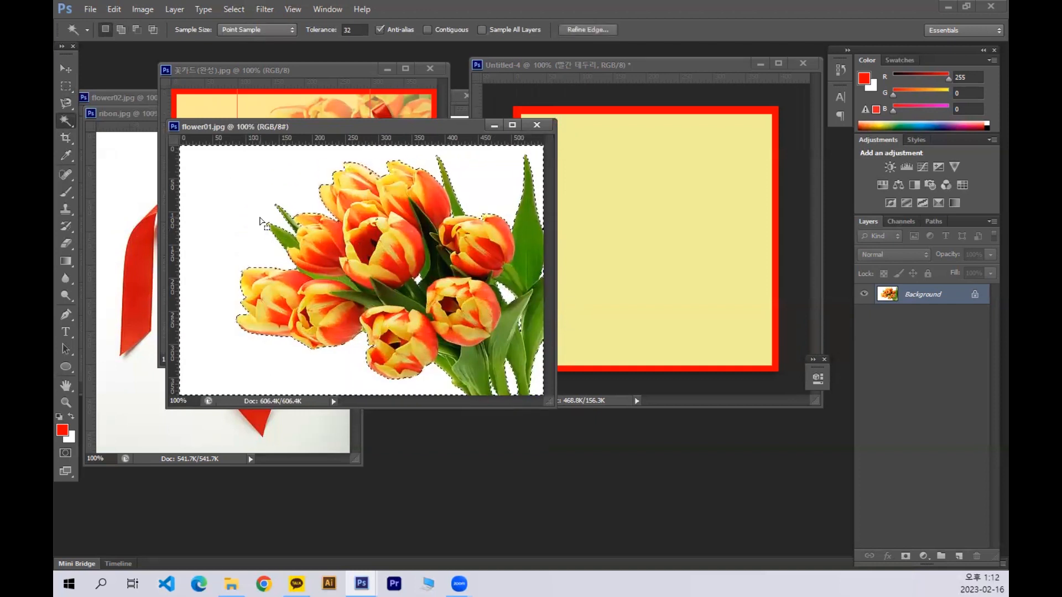
key(ctrl+shift+i)
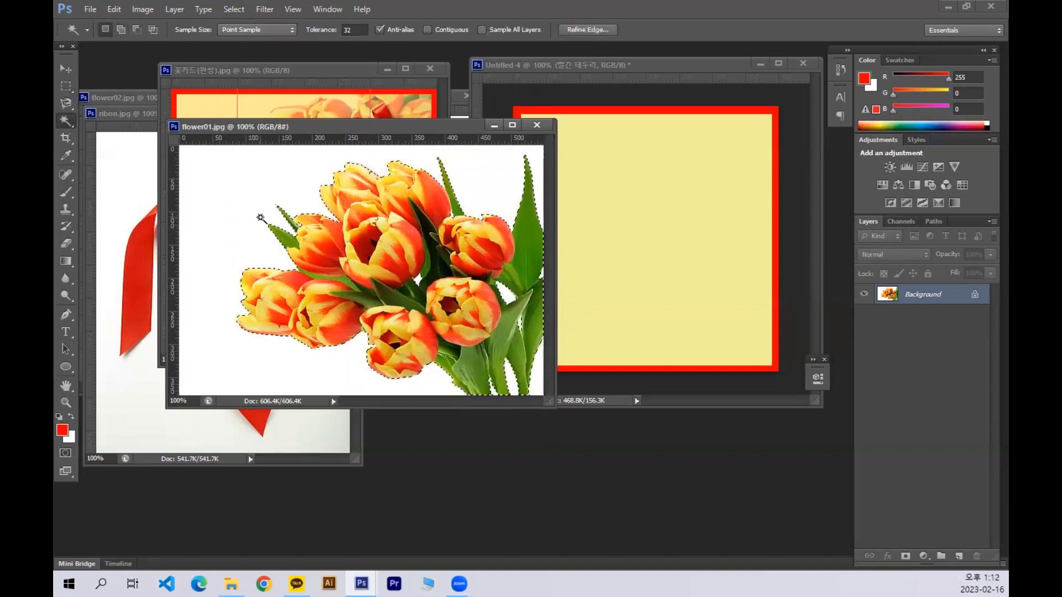
click(69, 75)
drag(459, 221, 631, 219)
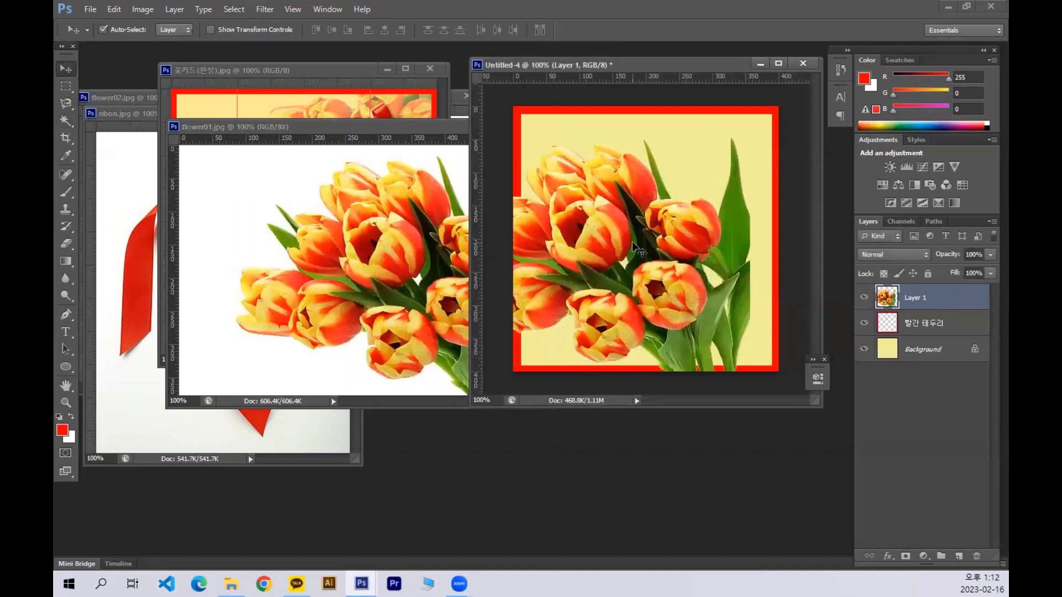
Scale the tulips down, rotate them a quarter turn clockwise and place them in the card's lower-left corner.
key(ctrl+t)
drag(749, 135, 645, 374)
mouse_move(565, 333)
mouse_down()
mouse_move(559, 342)
mouse_move(553, 334)
mouse_move(570, 320)
mouse_up()
key(Return)
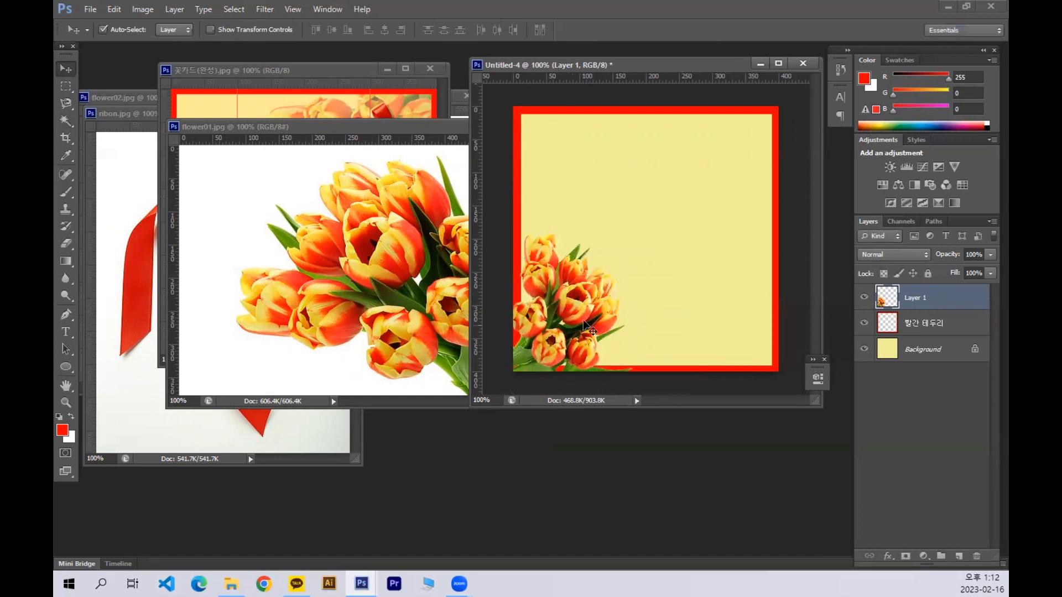
Bring the finished card forward for comparison, widen the lower-left tulips to about 110% and shift them slightly down.
click(370, 101)
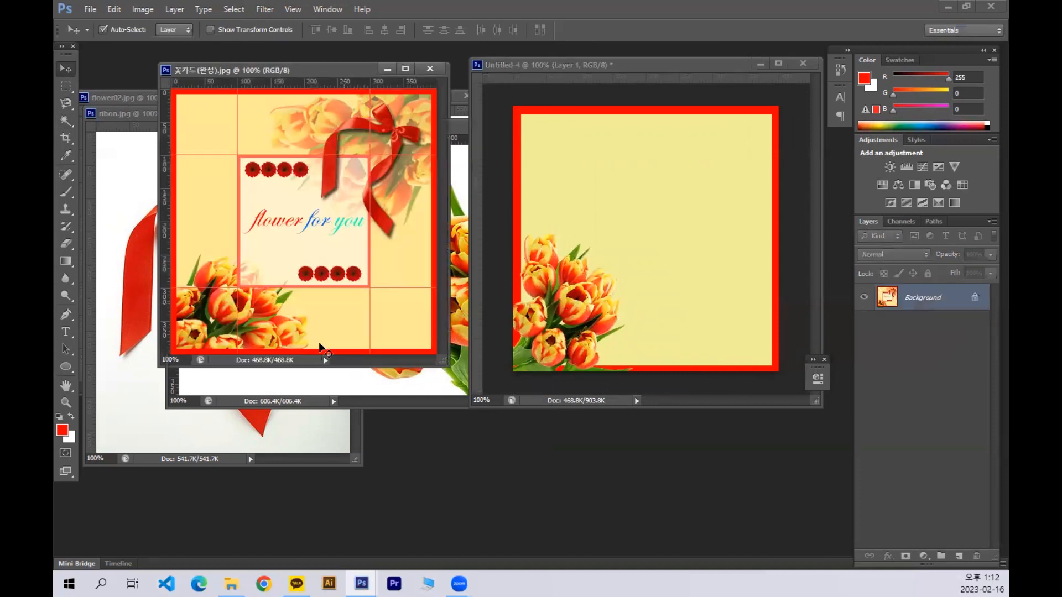
click(607, 308)
key(ctrl+t)
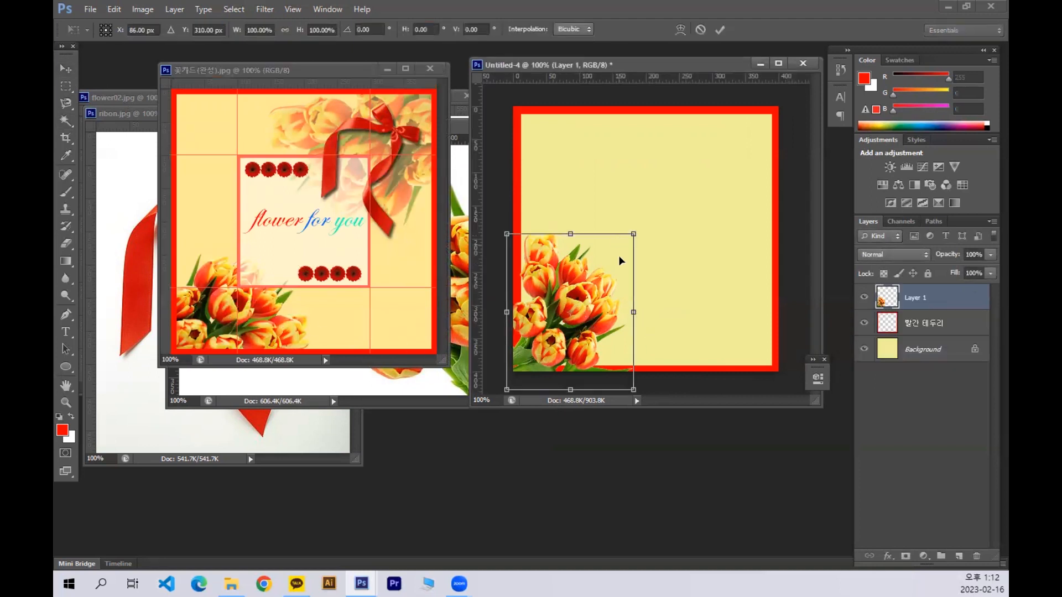
drag(634, 312, 646, 316)
drag(561, 329, 562, 332)
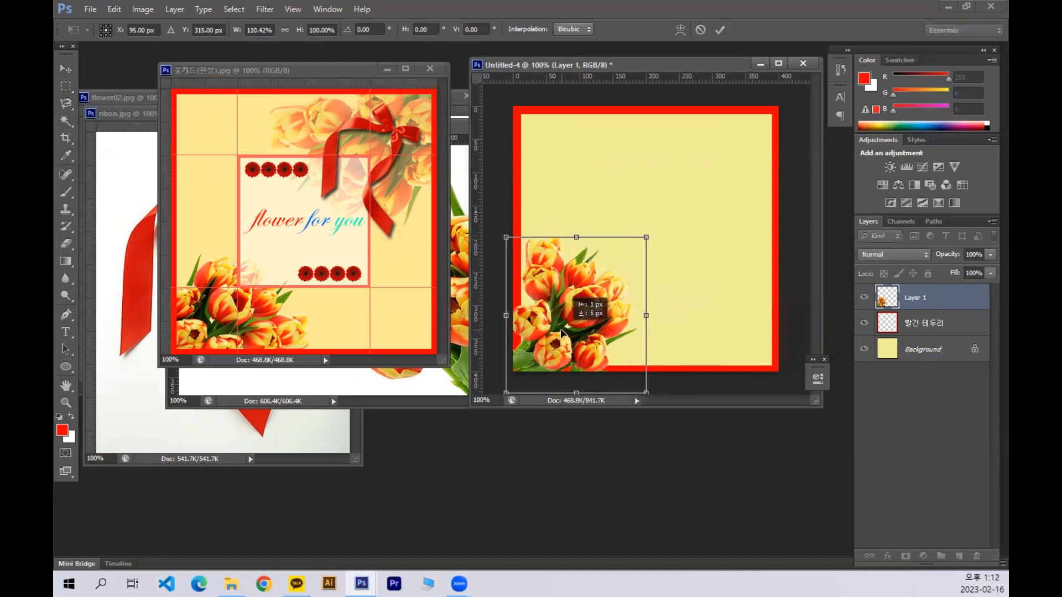
key(Return)
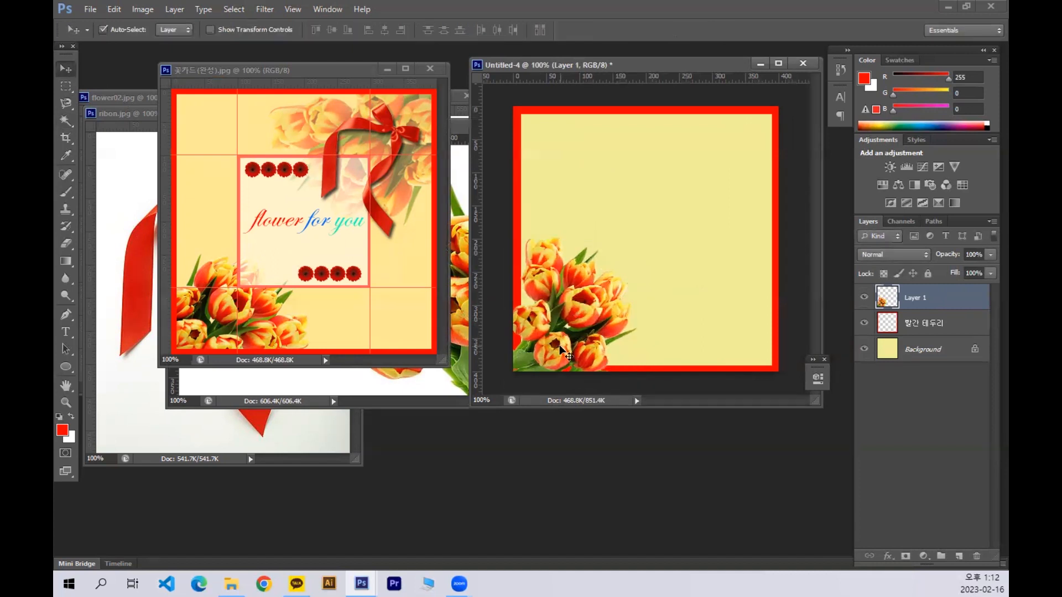
Duplicate the tulips, turn the copy upside down and place it in the card's upper-right corner.
drag(576, 338, 693, 230)
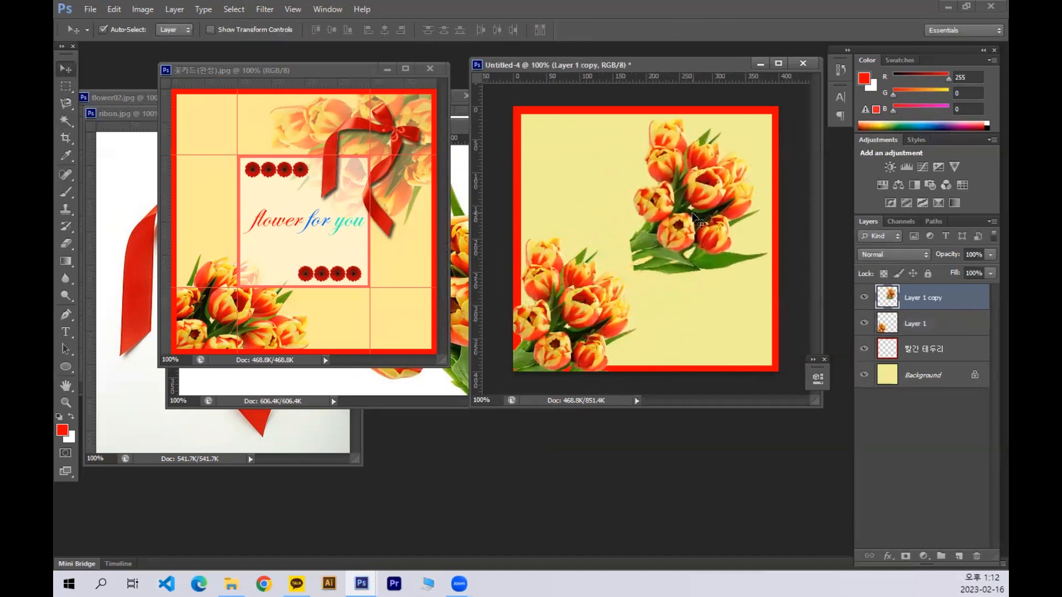
key(ctrl+t)
drag(602, 117, 773, 306)
drag(731, 218, 748, 177)
key(Return)
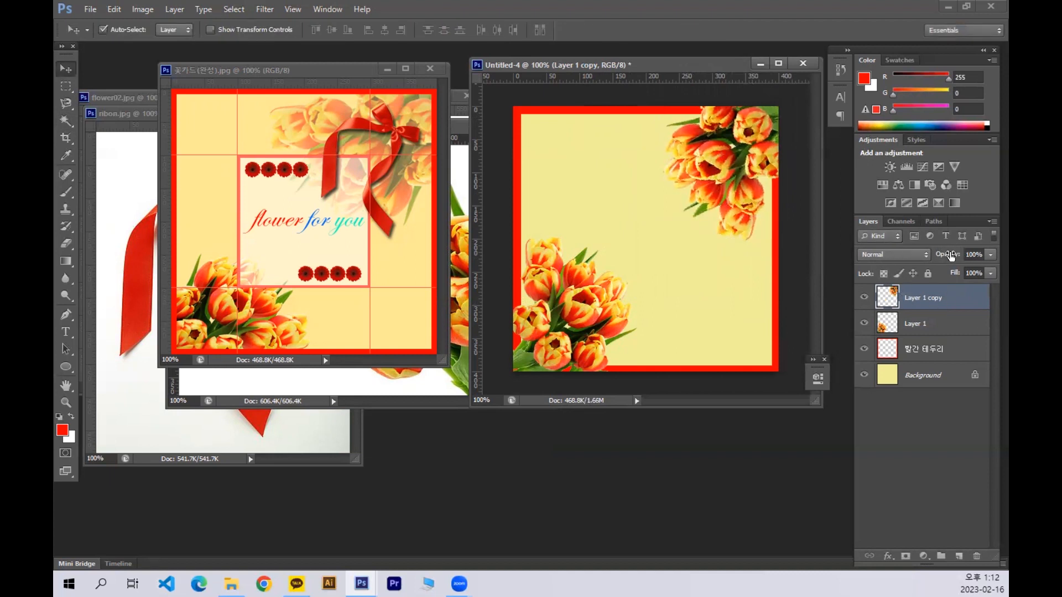
Lower the upper-right tulips' opacity to 49% and move the 빨간 테두리 layer above both tulip layers.
click(989, 254)
click(961, 271)
click(955, 268)
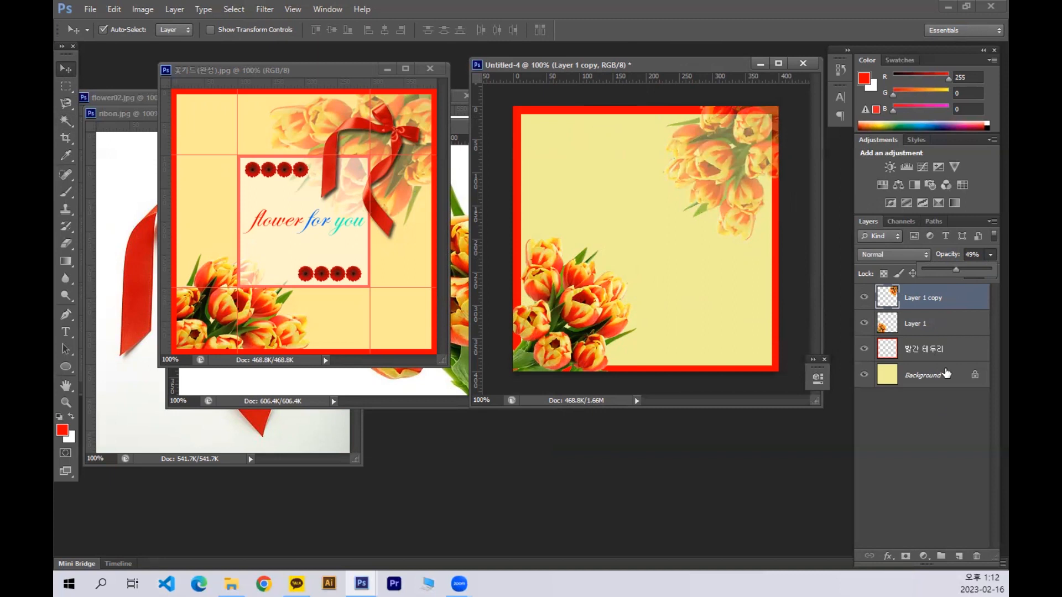
drag(938, 352, 943, 296)
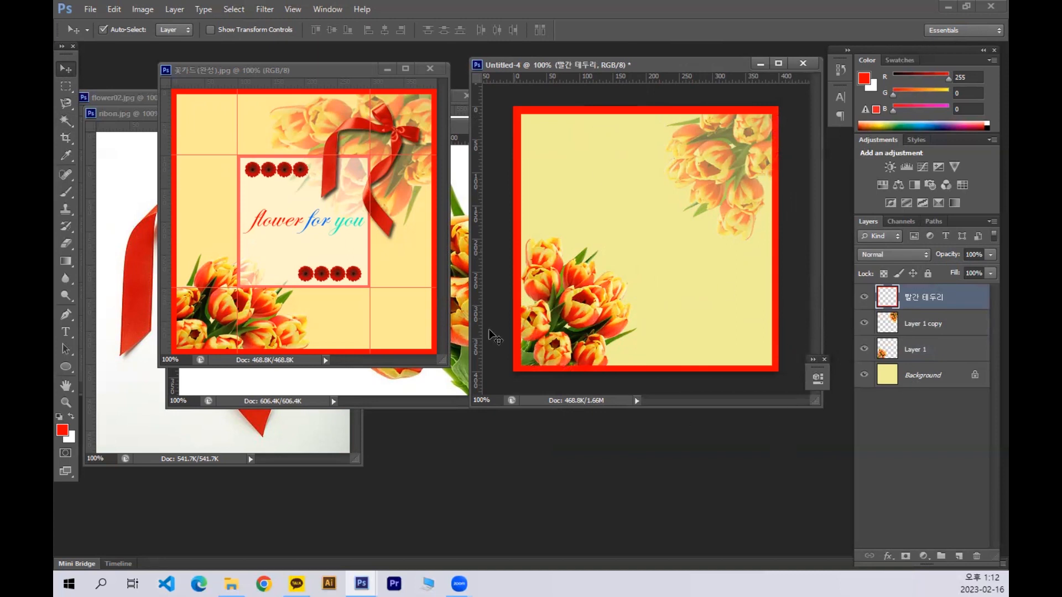
Bring the finished card forward and set the guide color to Medium Blue in the preferences.
drag(348, 69, 390, 75)
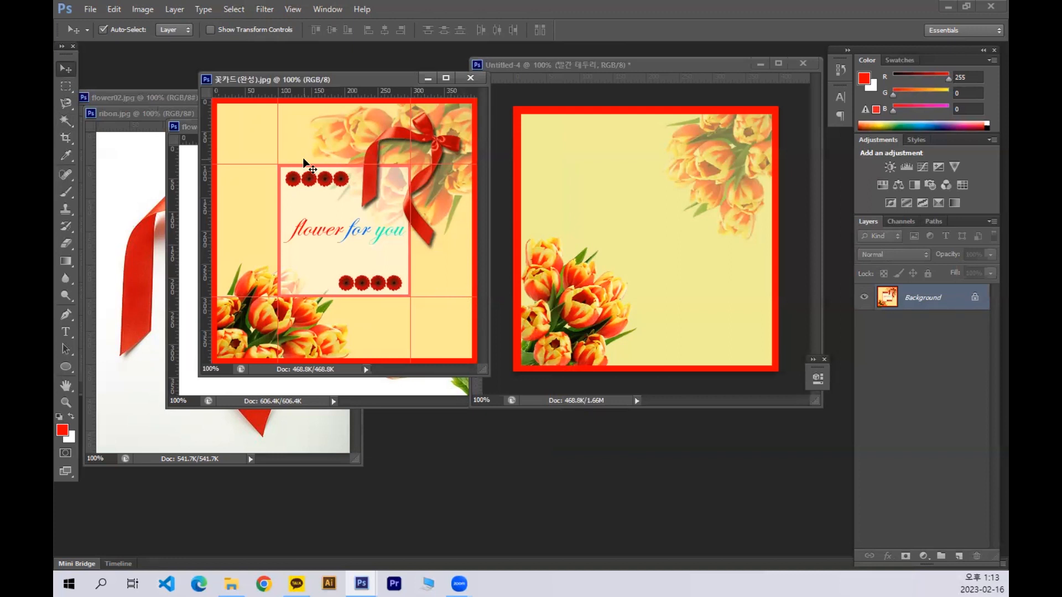
key(i)
key(ctrl+k)
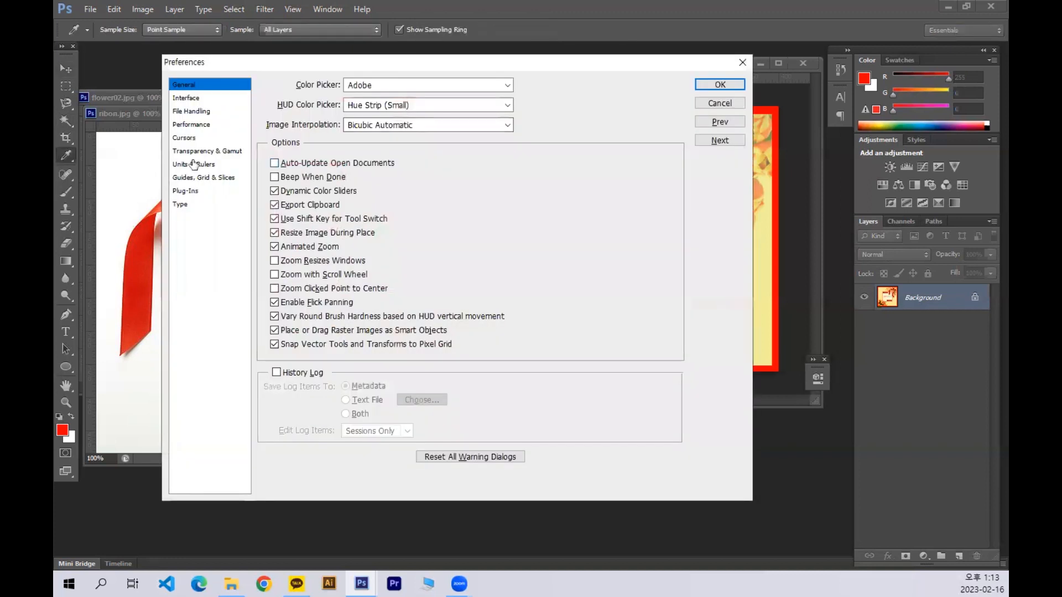
click(204, 177)
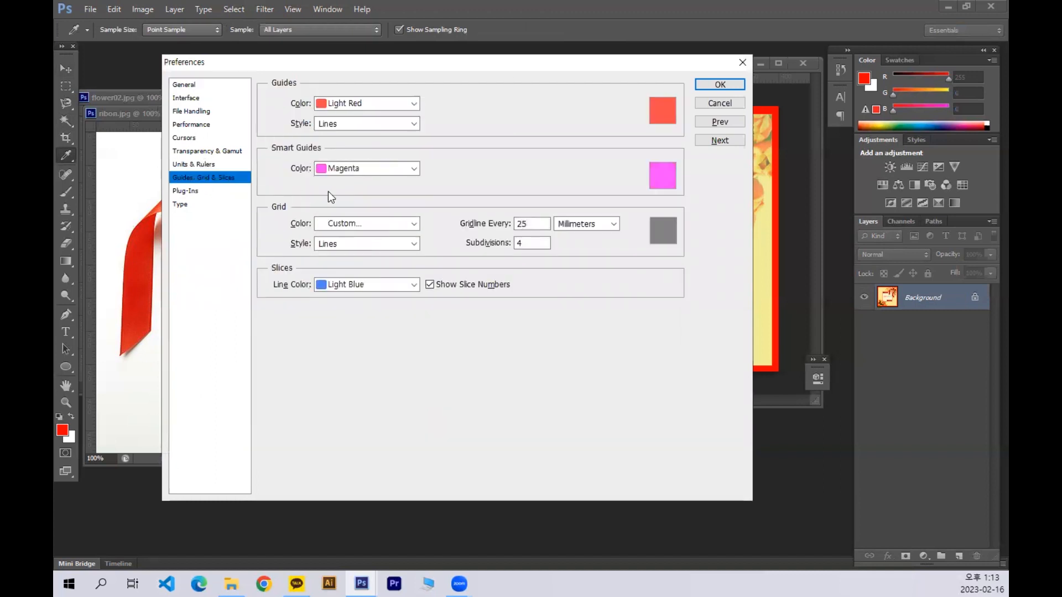
click(396, 104)
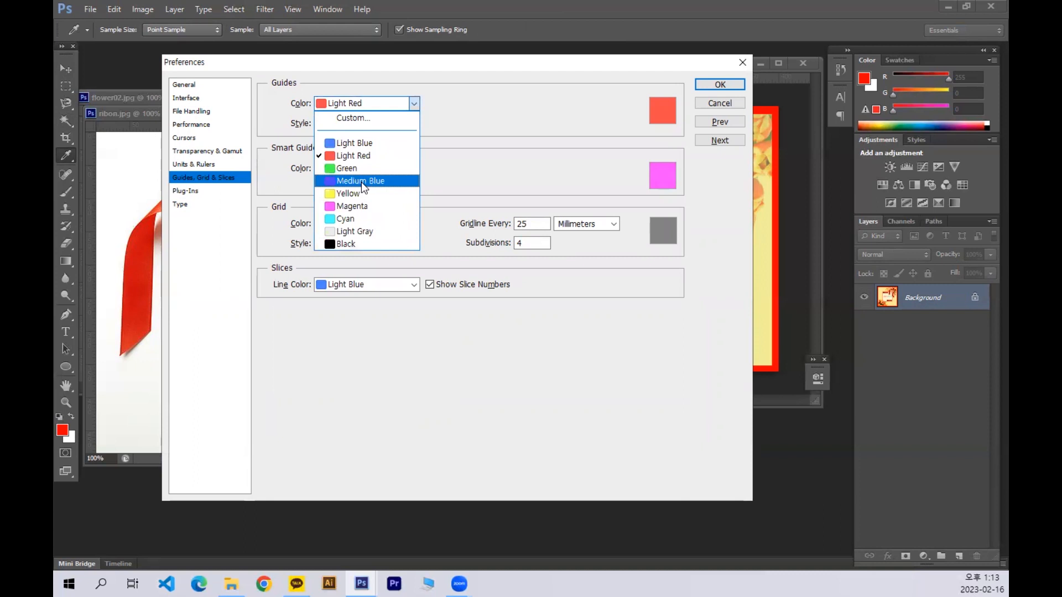
click(360, 182)
click(412, 104)
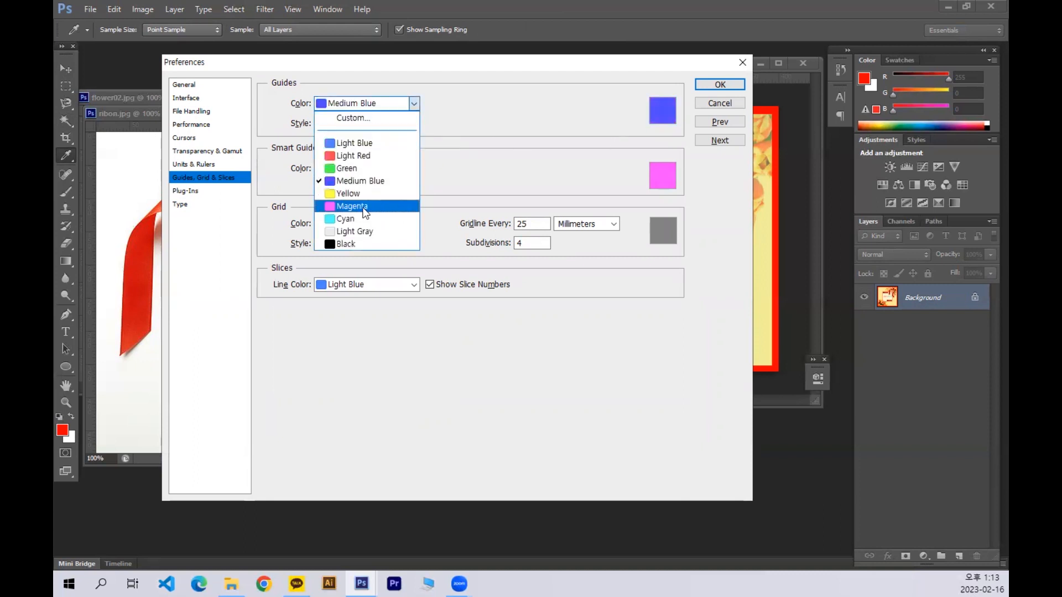
click(357, 181)
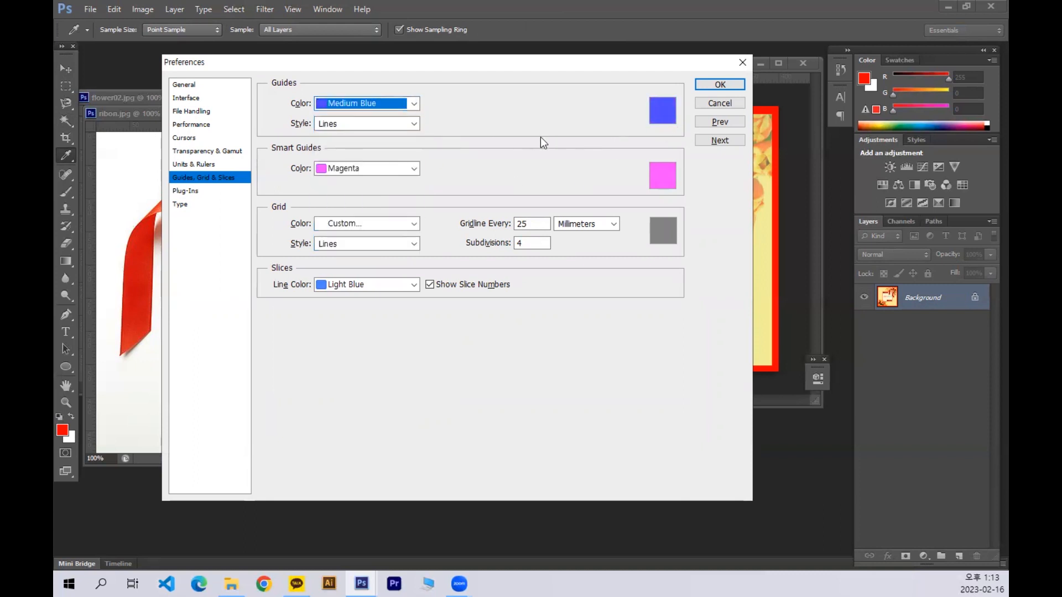
click(714, 84)
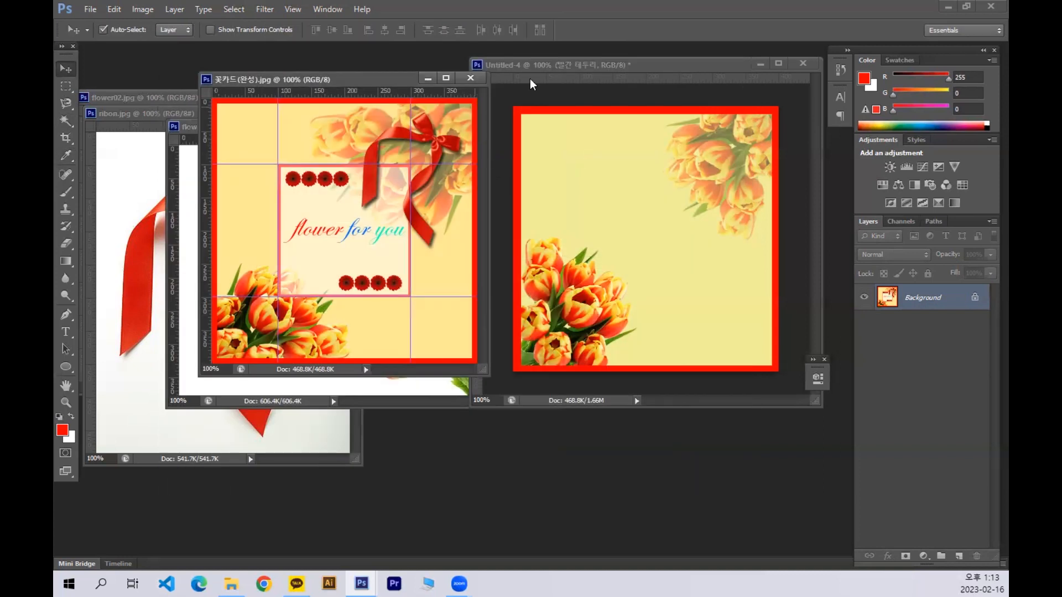
Add vertical guides at about 100 and 300 px and horizontal guides at about 100 and 300 px to the Untitled-4 card.
click(530, 80)
drag(482, 162, 580, 168)
drag(474, 178, 712, 176)
drag(673, 80, 674, 172)
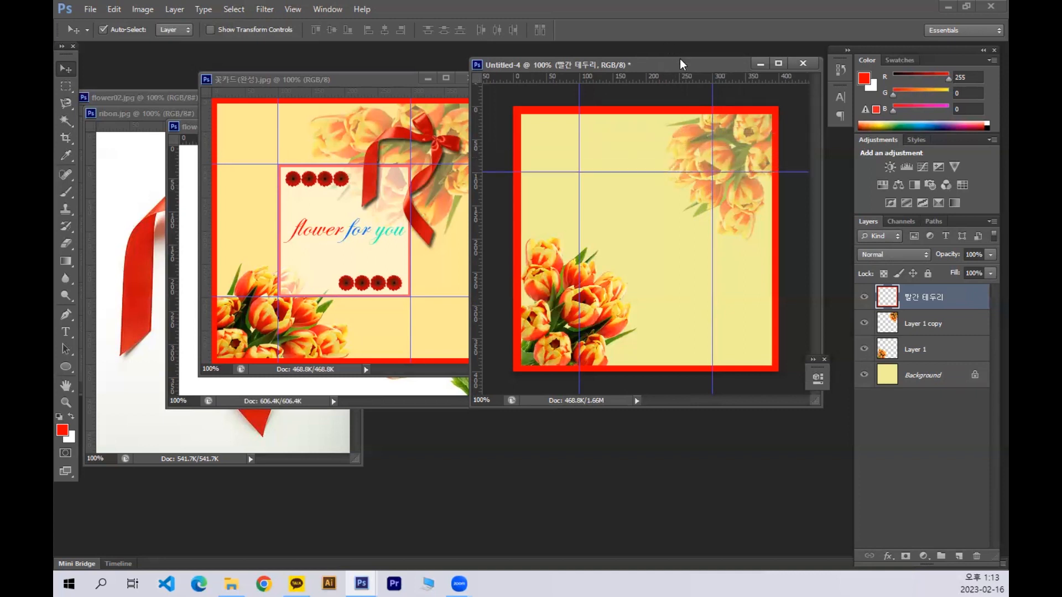
drag(680, 80, 651, 305)
Draw a rectangle shape about 201 x 203 px filling the central square between the card's guides.
click(363, 272)
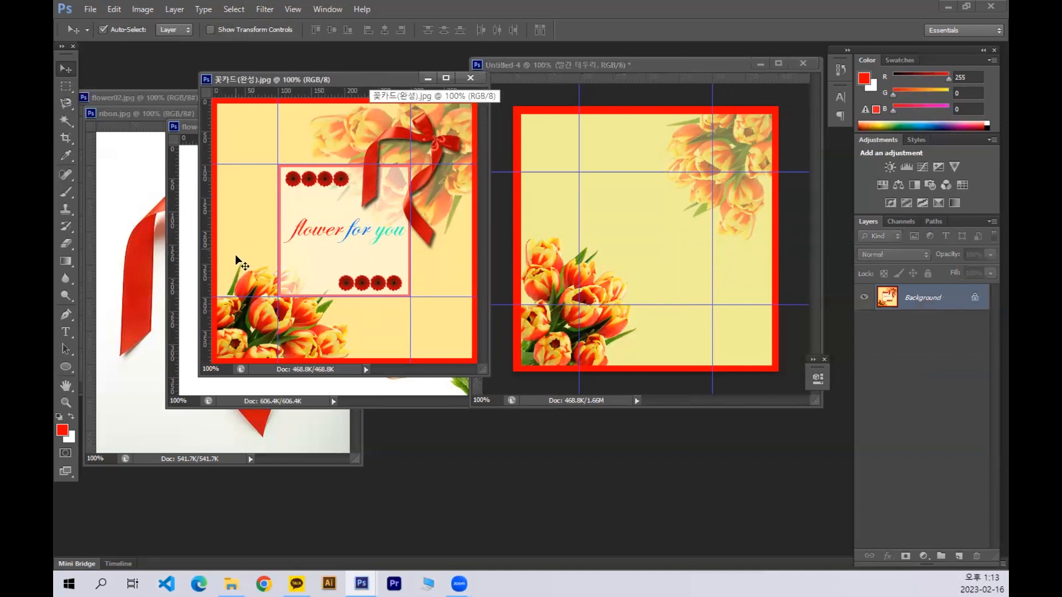
drag(60, 367, 148, 363)
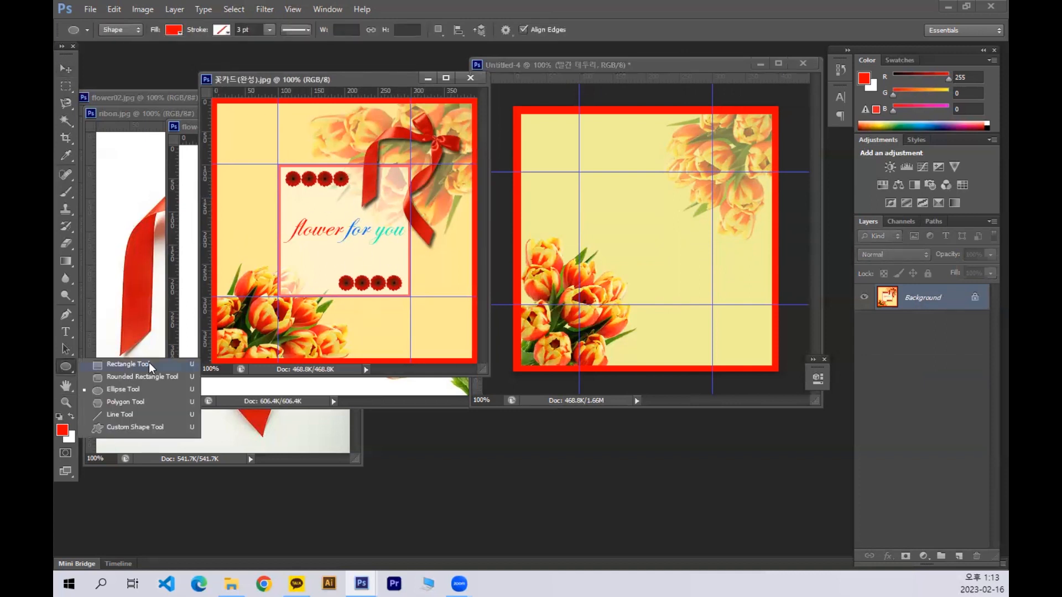
click(148, 363)
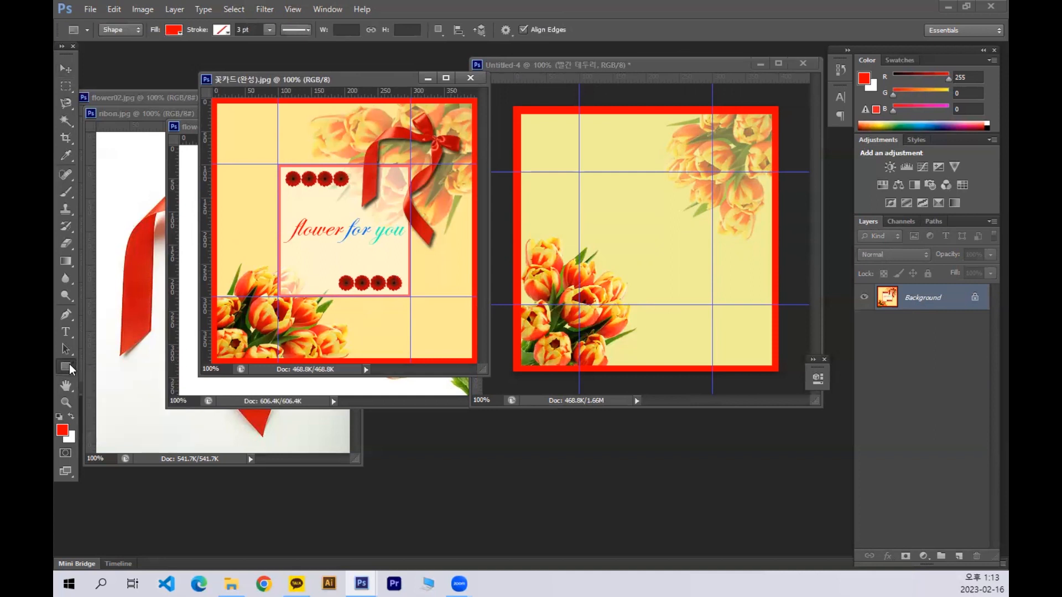
drag(69, 364, 112, 363)
click(113, 364)
click(558, 182)
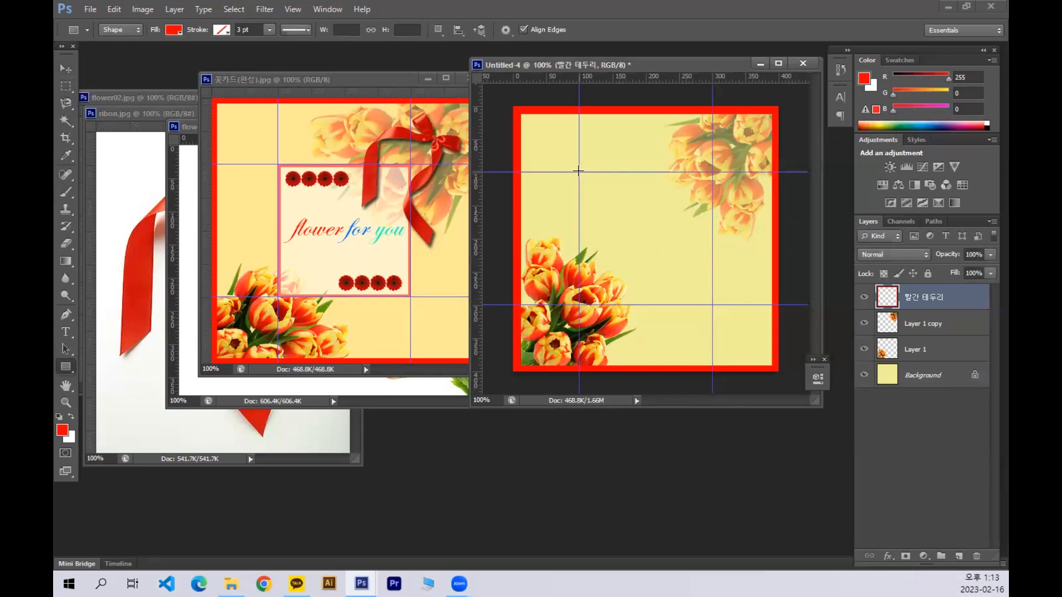
drag(577, 171, 711, 304)
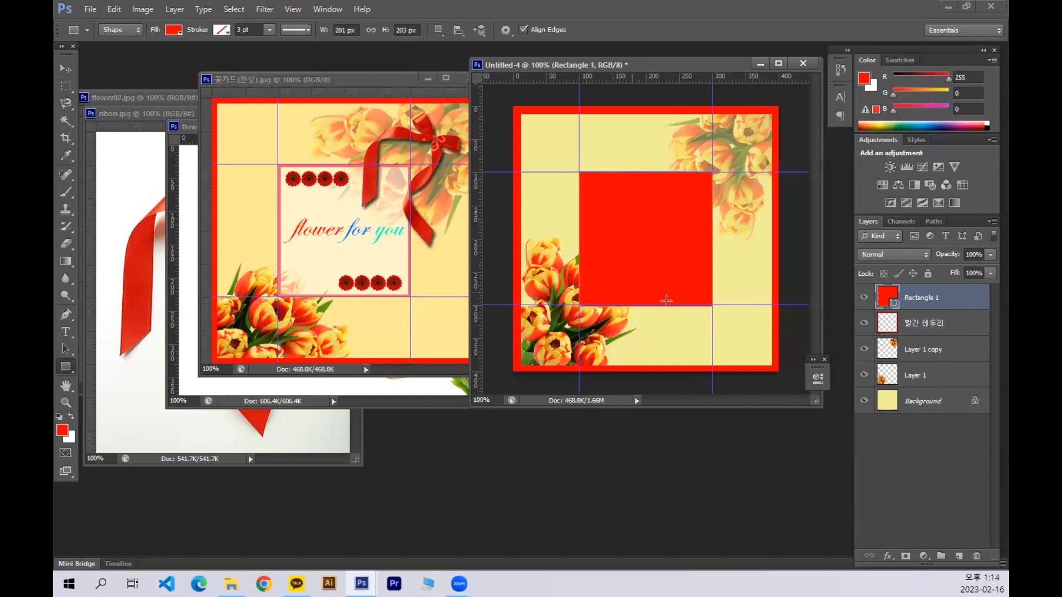
Set the foreground color to white (ffffff) and fill the central rectangle with it.
click(64, 434)
click(305, 137)
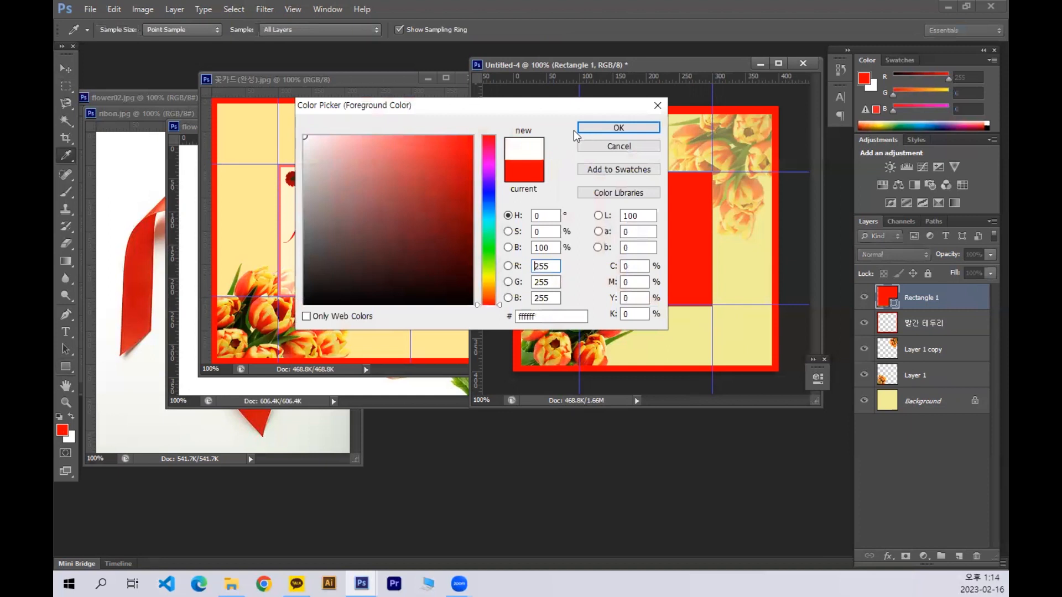
click(615, 128)
key(alt+BackSpace)
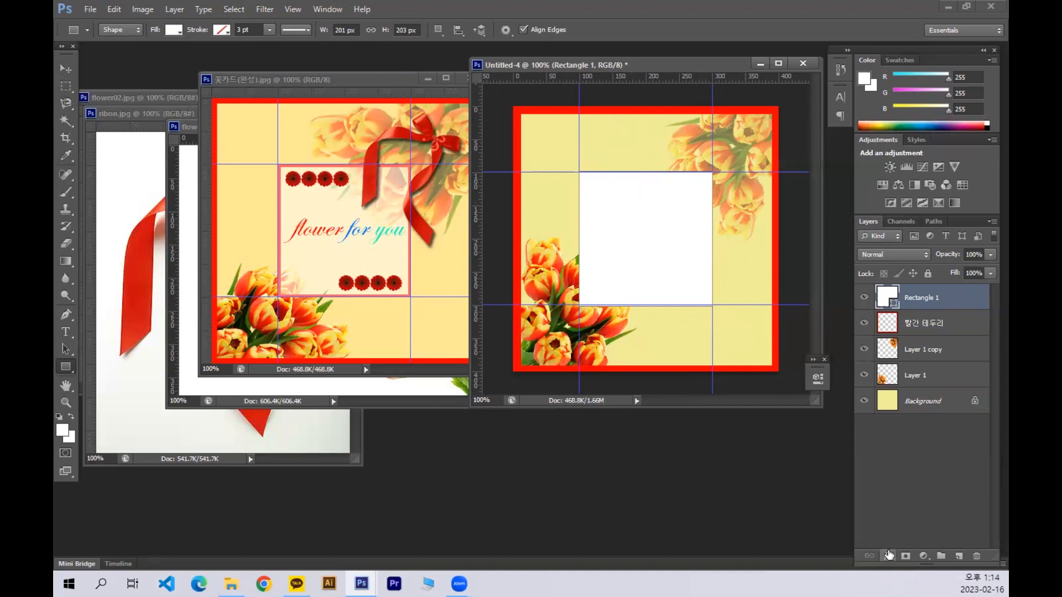
Add a Stroke layer style to the central rectangle with its position set to Inside.
click(888, 556)
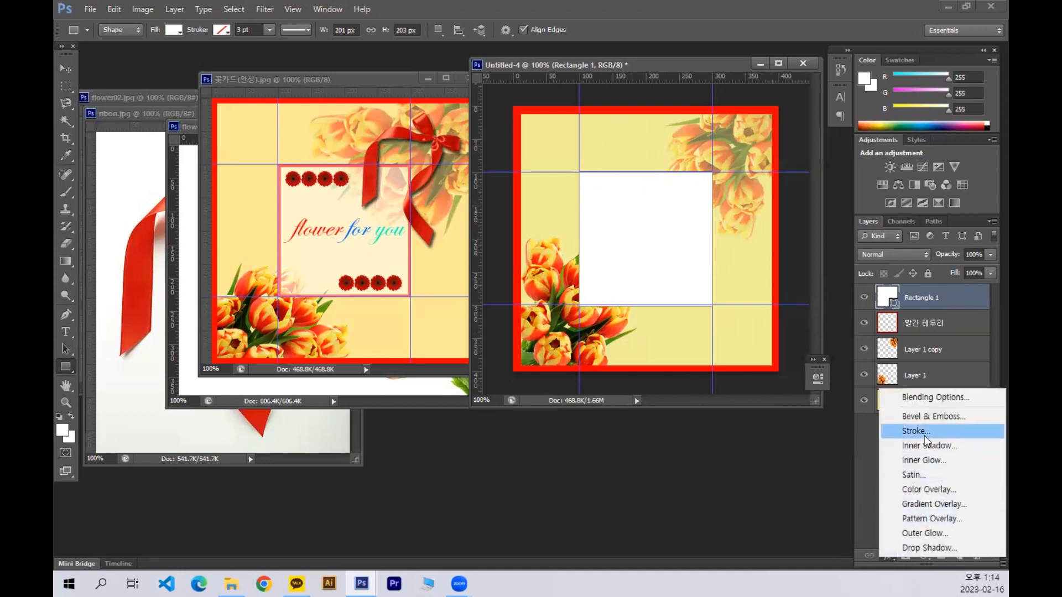
click(915, 430)
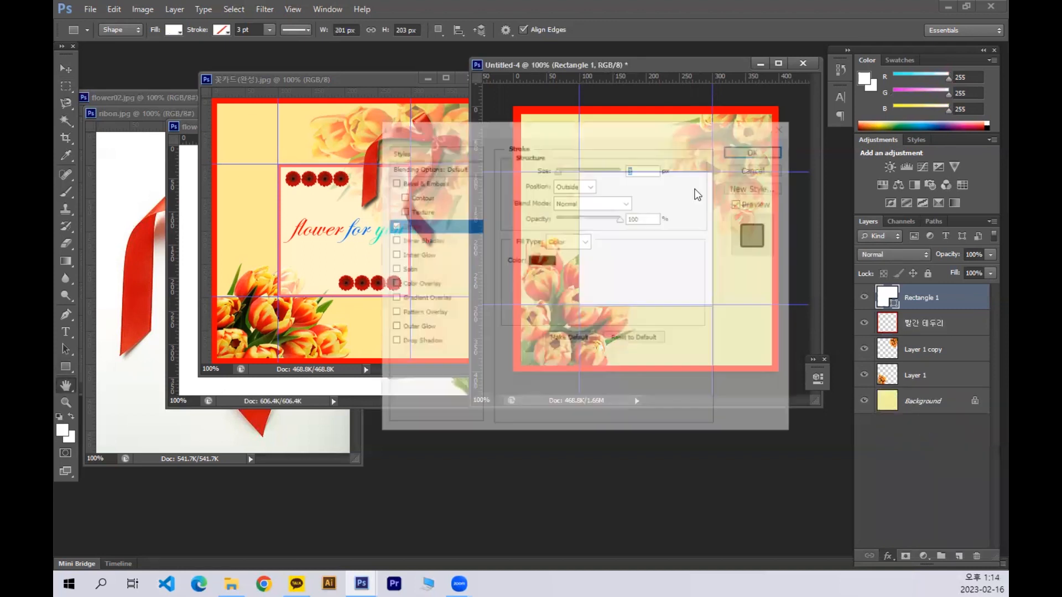
drag(649, 133, 466, 289)
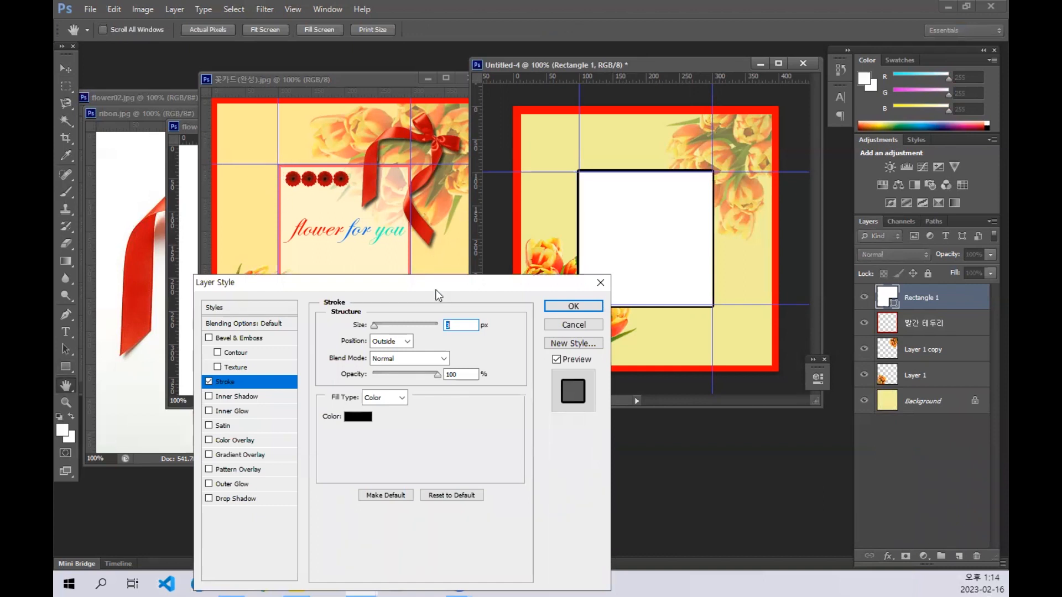
drag(440, 285, 446, 110)
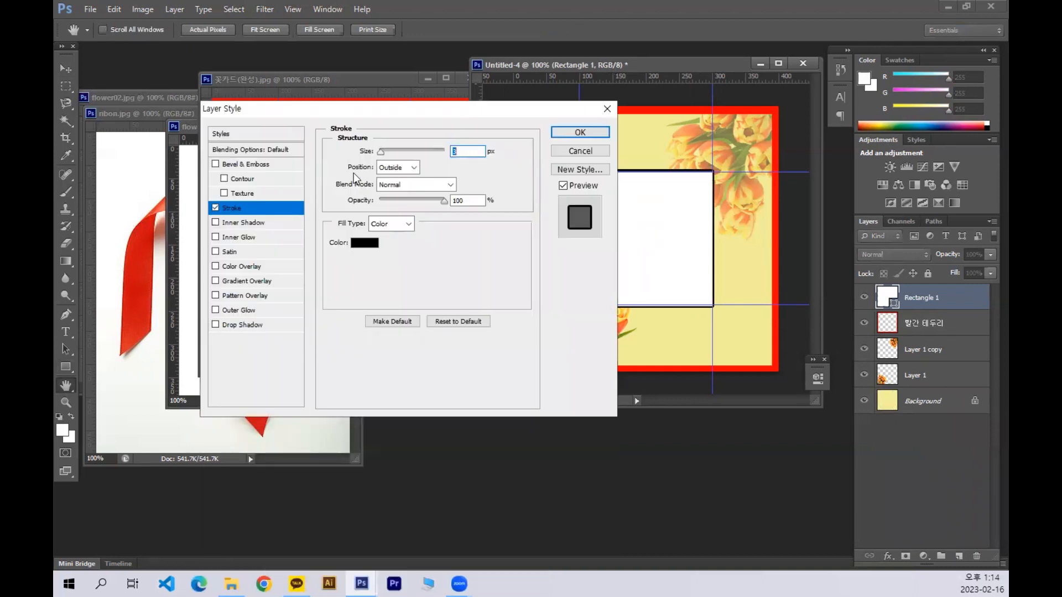
click(400, 171)
click(400, 188)
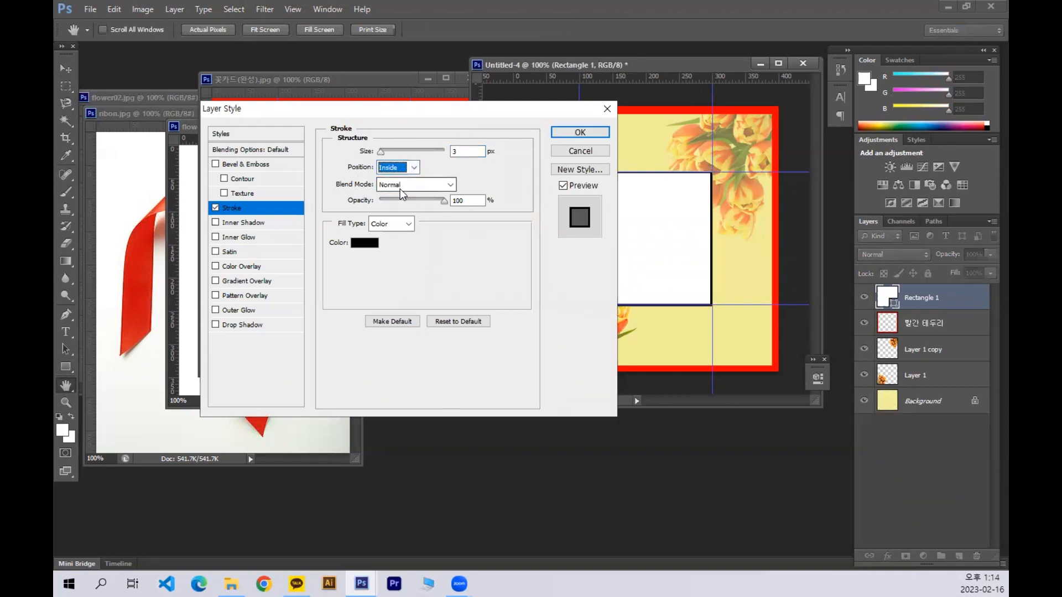
Make the rectangle's stroke red and 4 px wide, and lower the rectangle layer's opacity to 72%.
click(368, 244)
drag(367, 245, 514, 126)
click(621, 131)
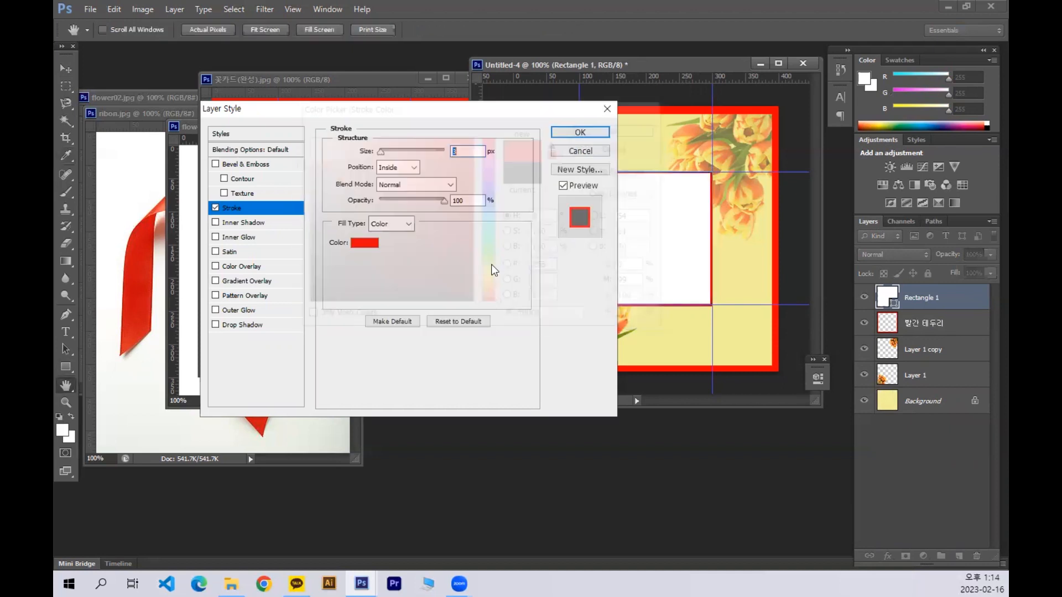
drag(437, 115, 415, 139)
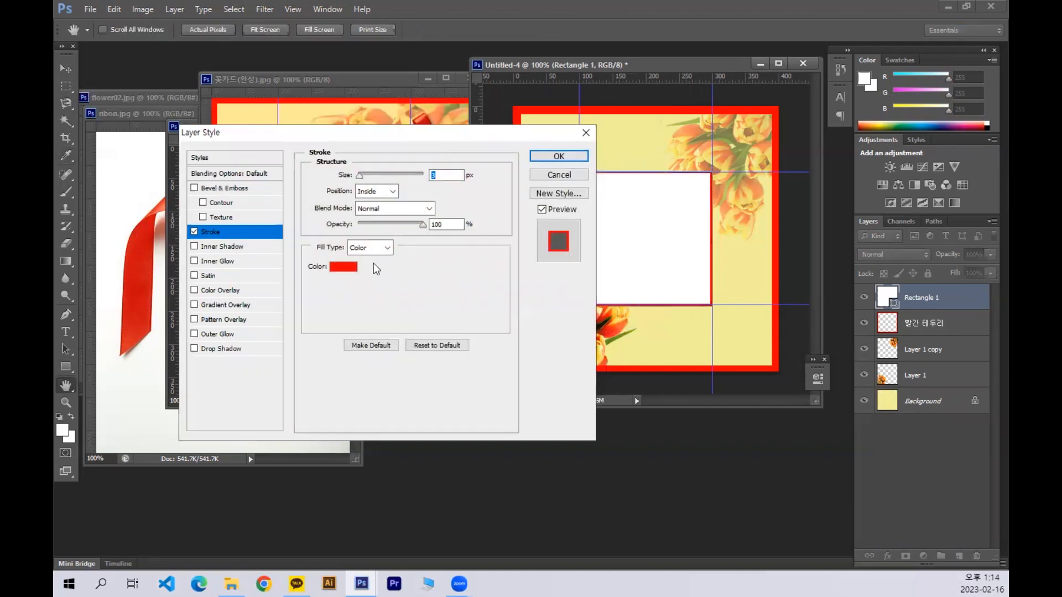
click(360, 178)
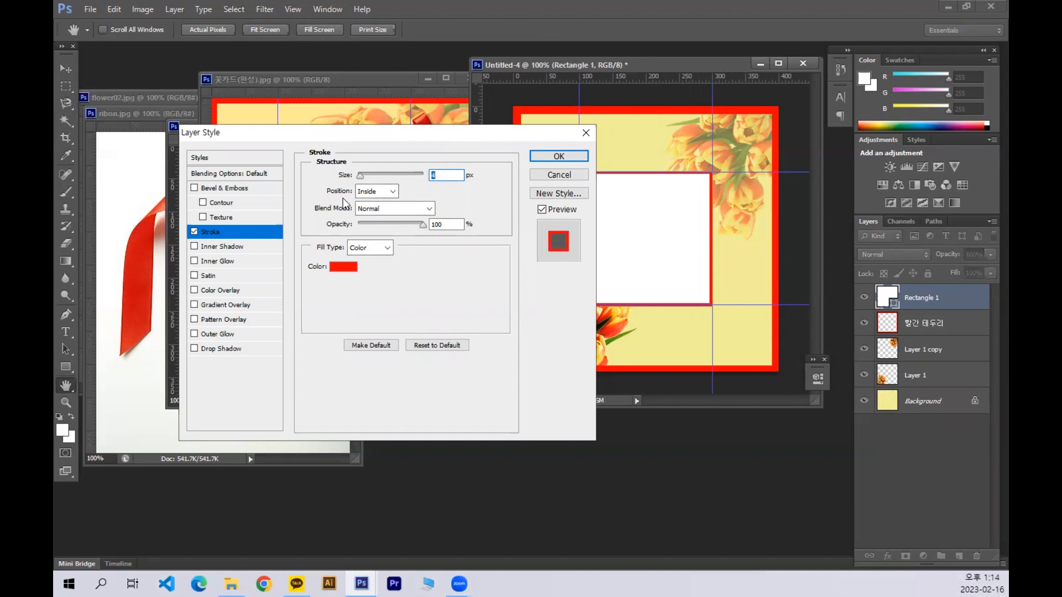
click(558, 156)
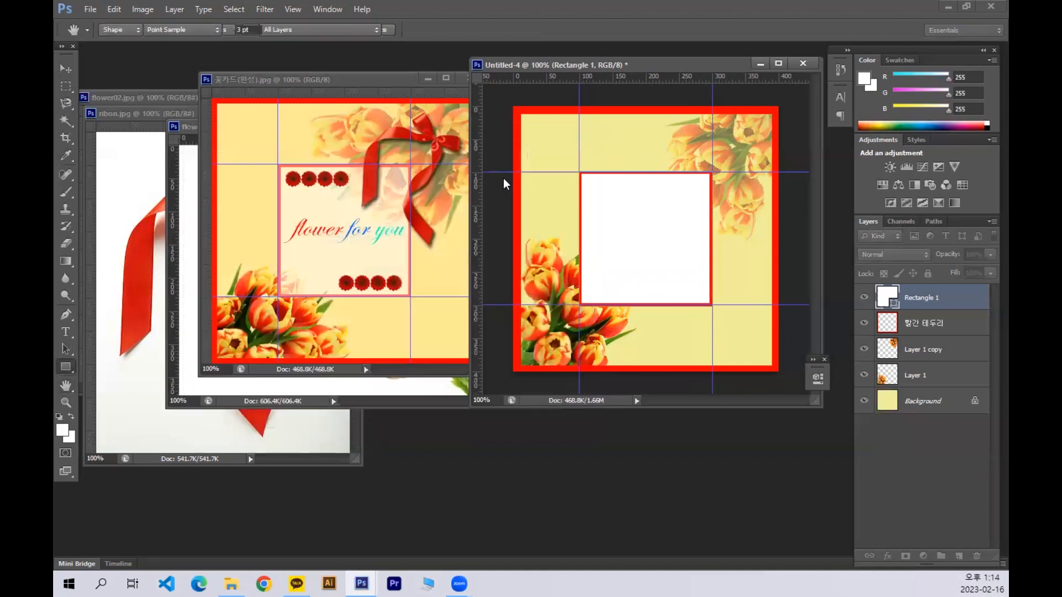
click(990, 255)
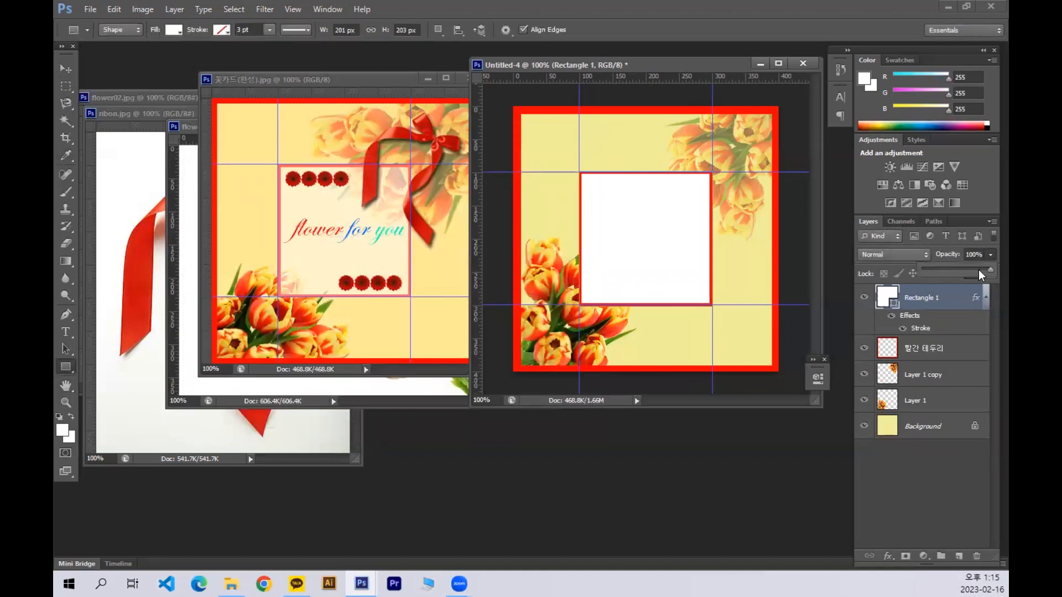
drag(972, 267, 970, 268)
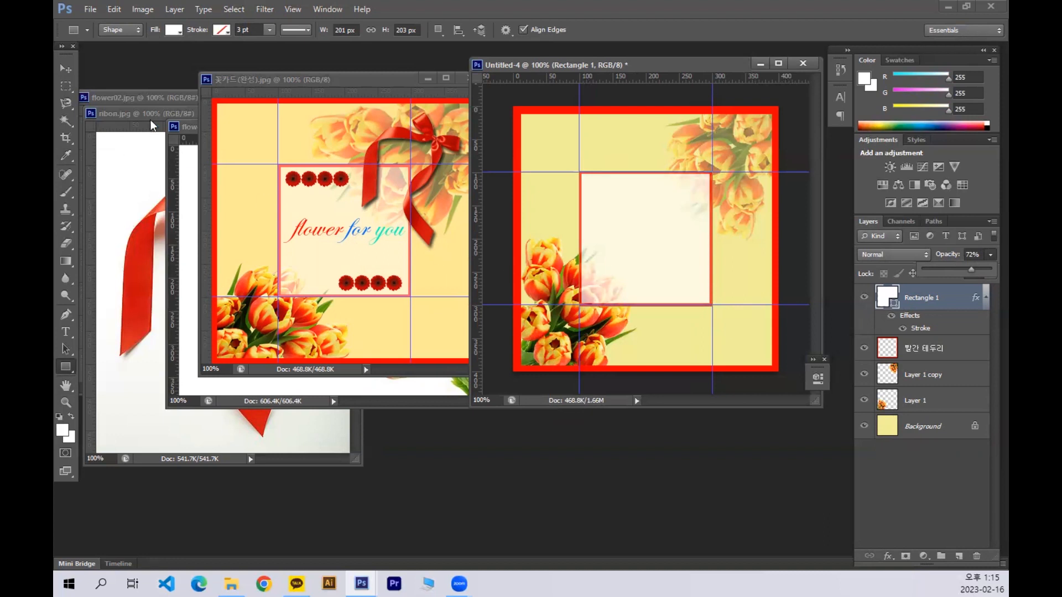
Close flower01.jpg and bring flower02.jpg forward beside the card.
click(194, 137)
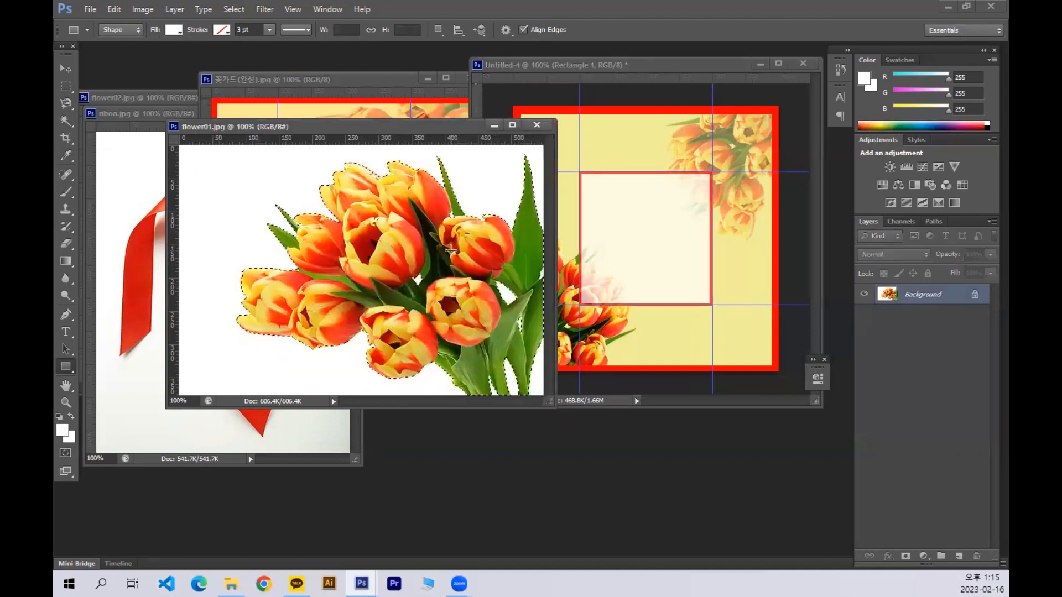
click(536, 125)
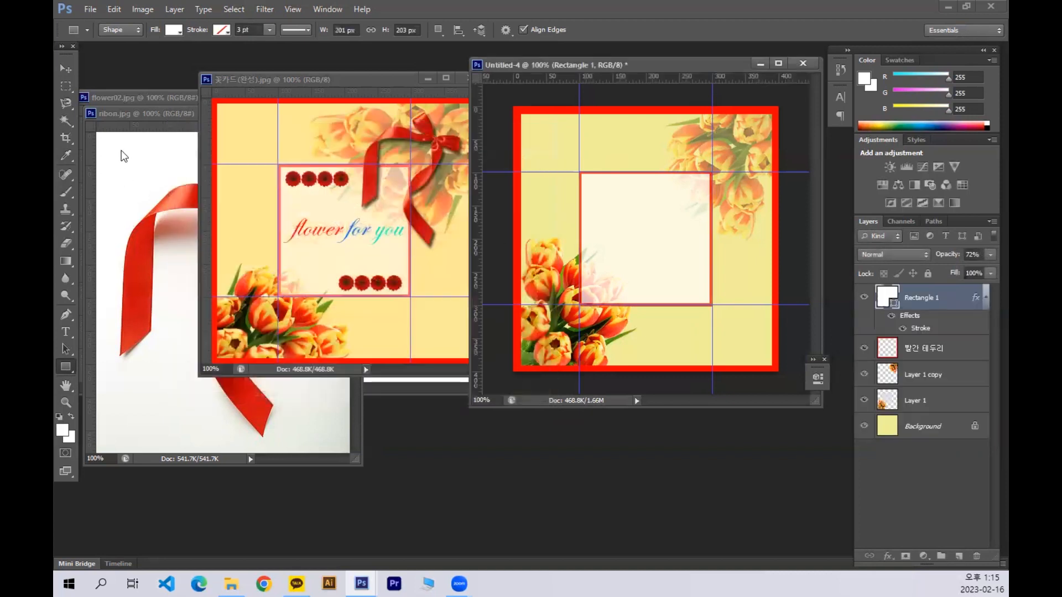
click(150, 97)
drag(341, 99, 350, 62)
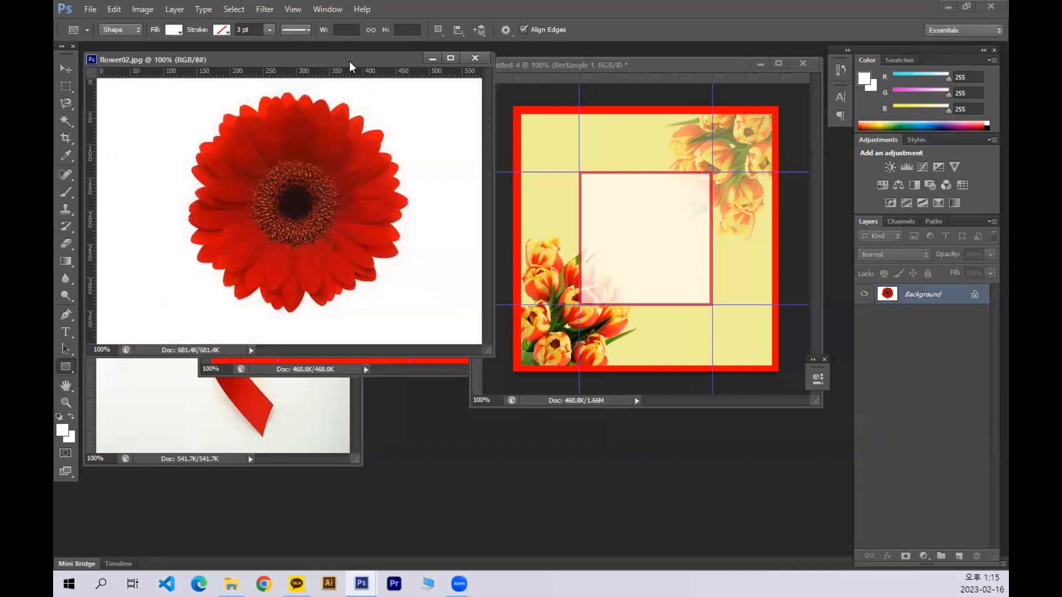
Select the red flower in flower02.jpg by inverting a Magic Wand selection of the white background, and copy it into the card.
click(65, 120)
click(155, 128)
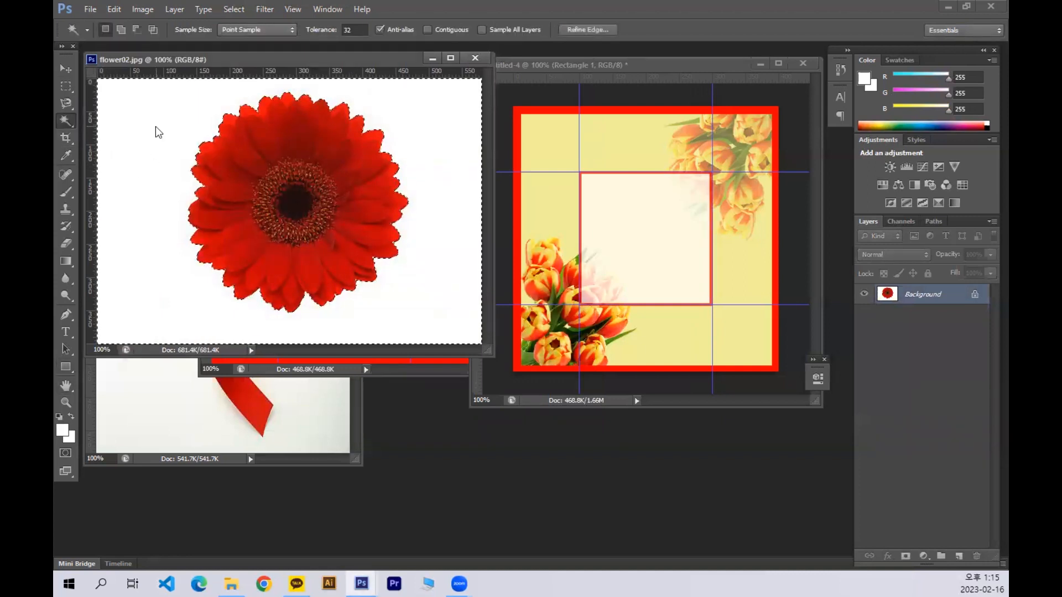
key(ctrl+shift+i)
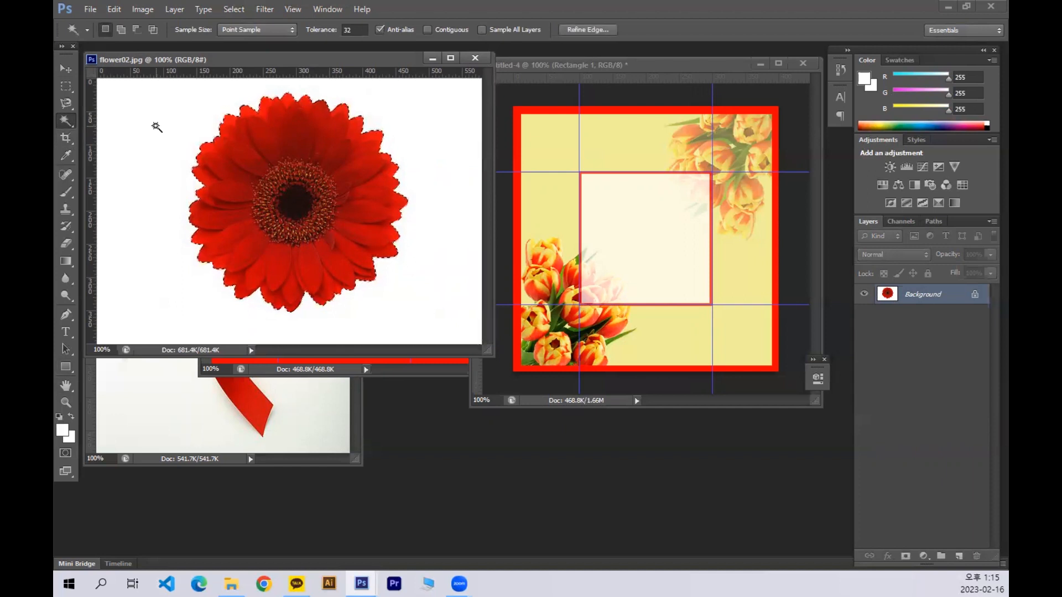
click(66, 69)
drag(284, 201, 586, 198)
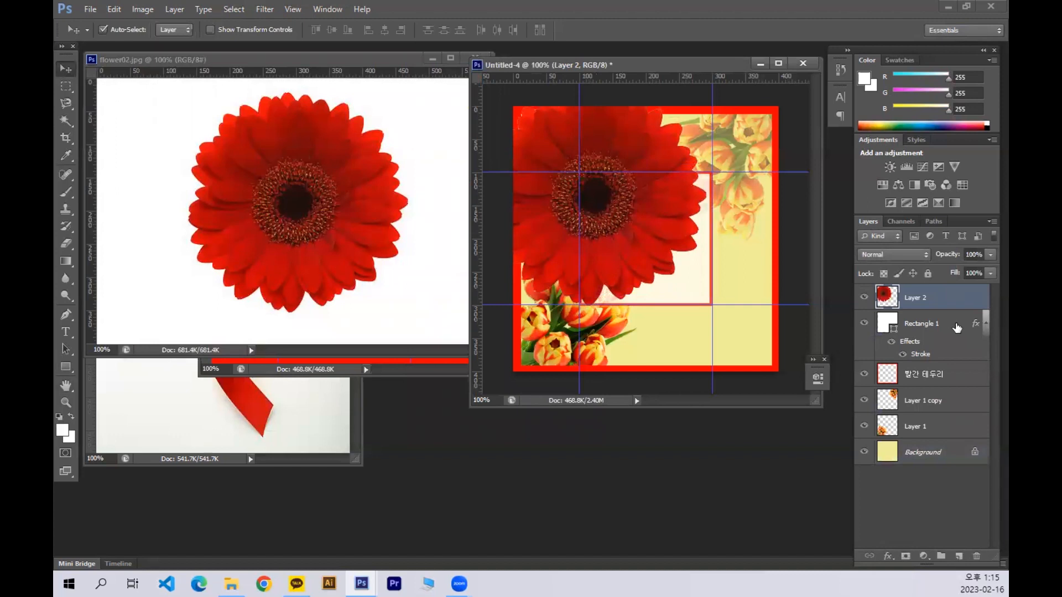
Rename the Rectangle 1 layer as 사각틀.
double_click(929, 324)
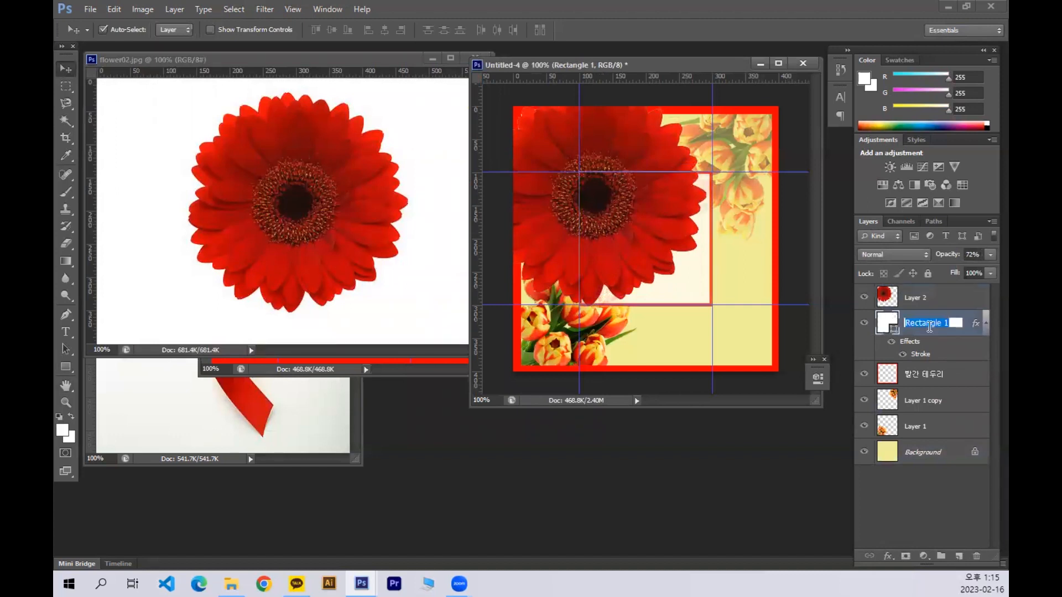
text(사각)
text(ㅎ)
text(ㄹ)
key(Return)
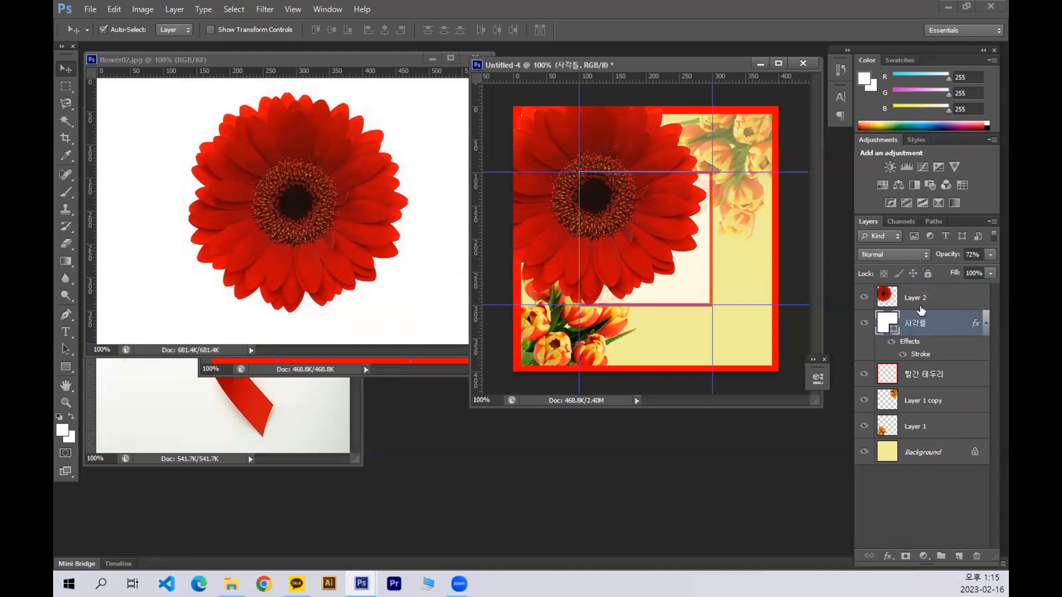
Rename the red flower's Layer 2 as 빨간꽃.
double_click(921, 299)
text(ㅂ)
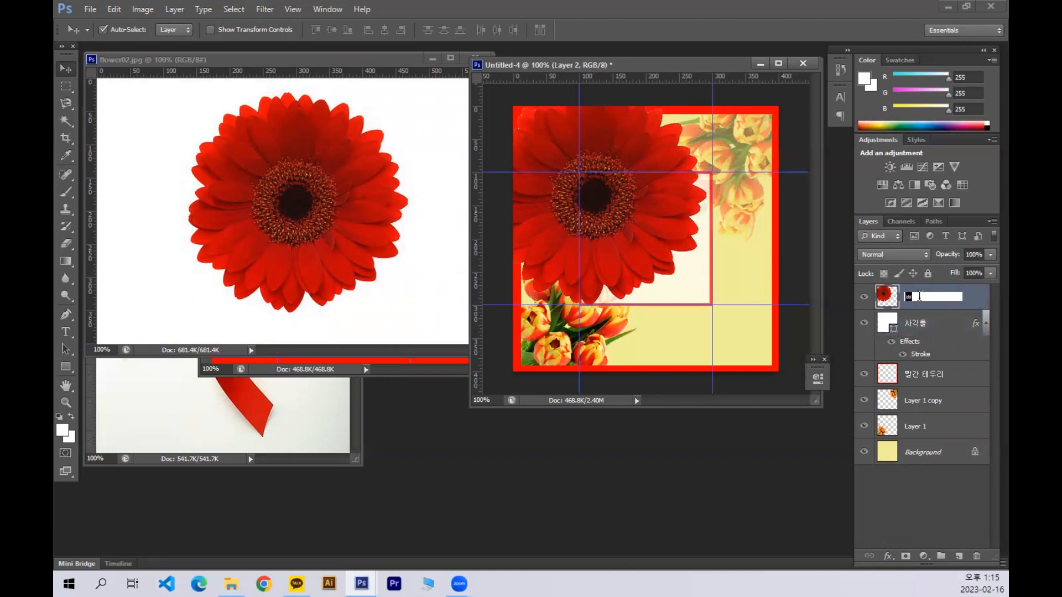
text(간꽃)
key(Return)
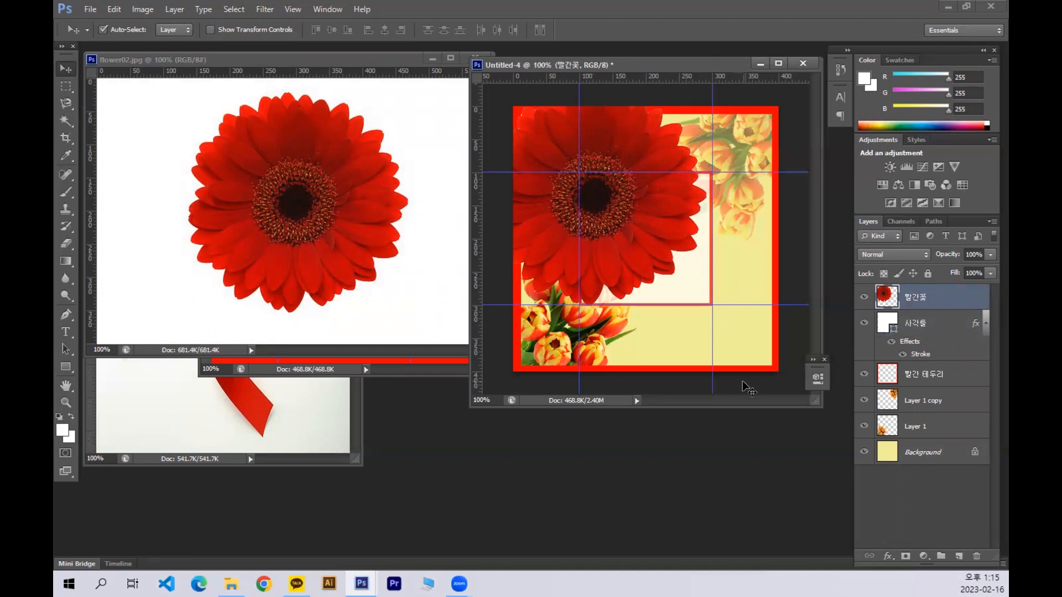
Shrink the red flower to about 30 px wide and place it in the upper-left corner inside the center box.
drag(655, 274, 686, 307)
key(ctrl+t)
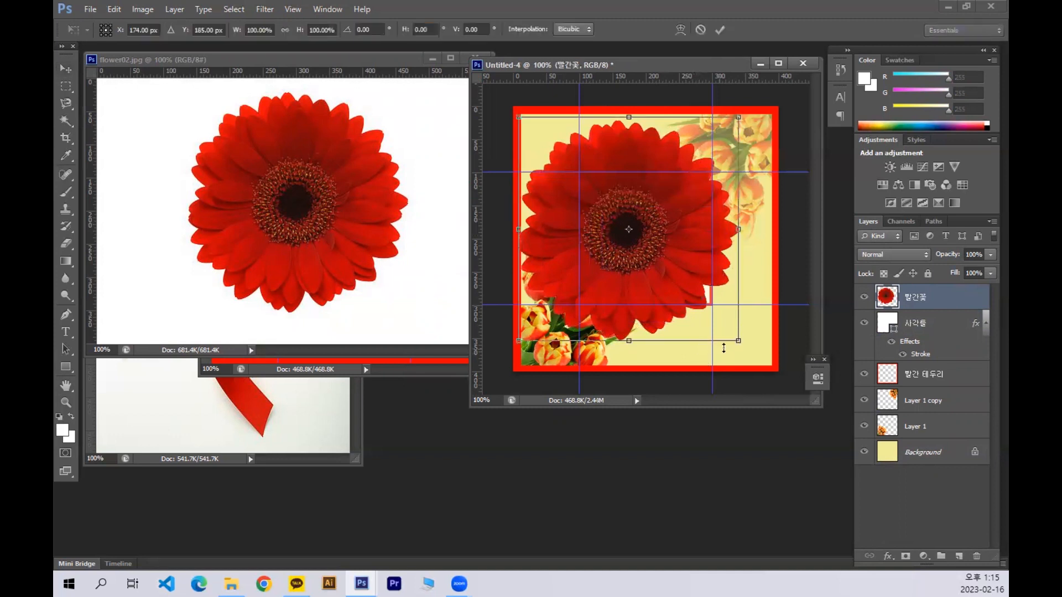
drag(738, 340, 606, 206)
key(Return)
key(ctrl+t)
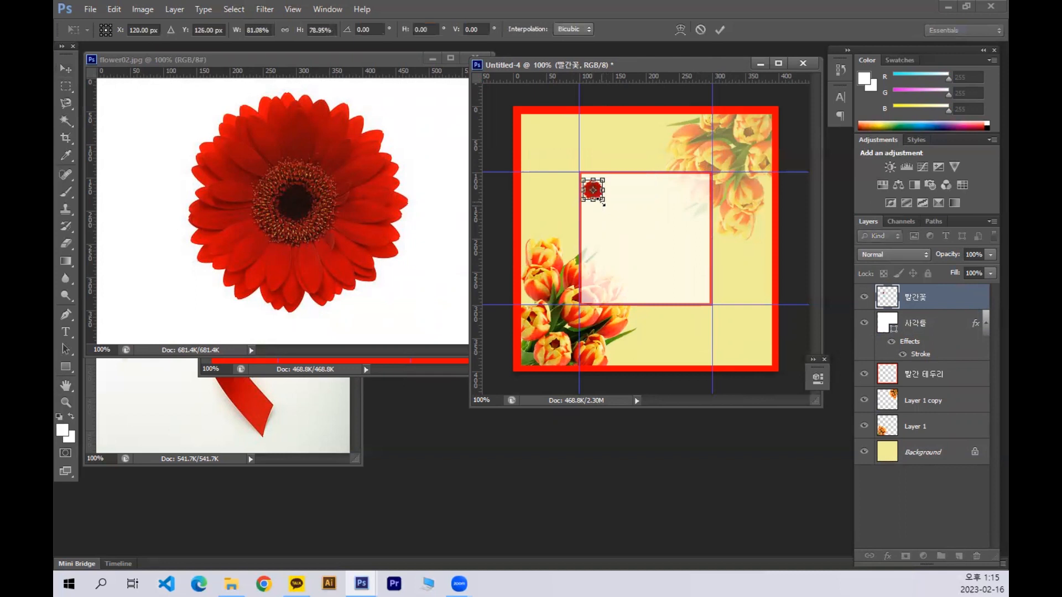
key(Return)
Duplicate the small flower into four along the box's upper left and four along its lower right, and group all eight flower layers.
drag(589, 187, 698, 293)
shift+click(935, 372)
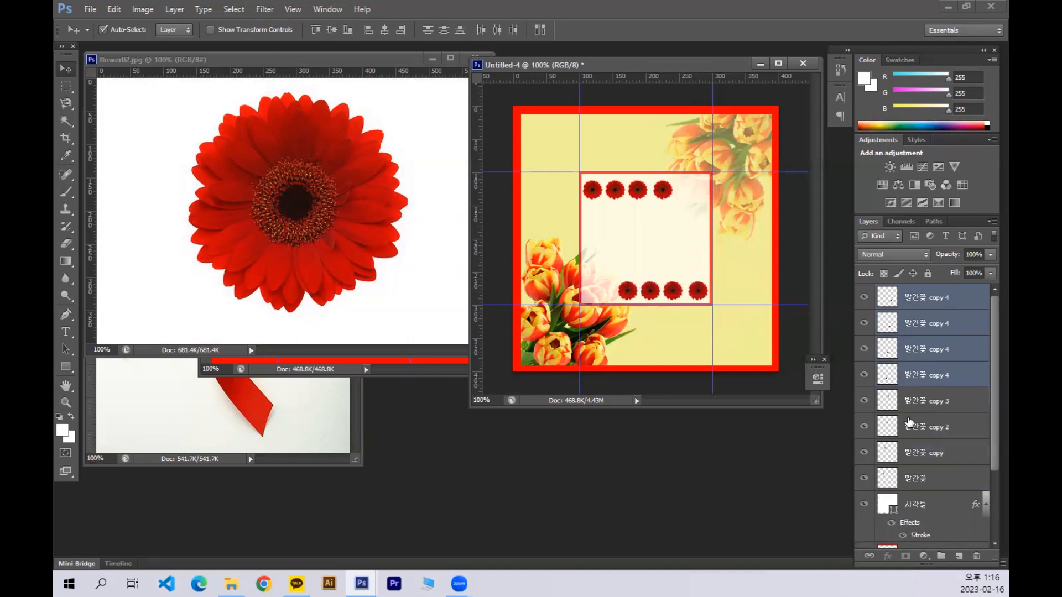
click(932, 473)
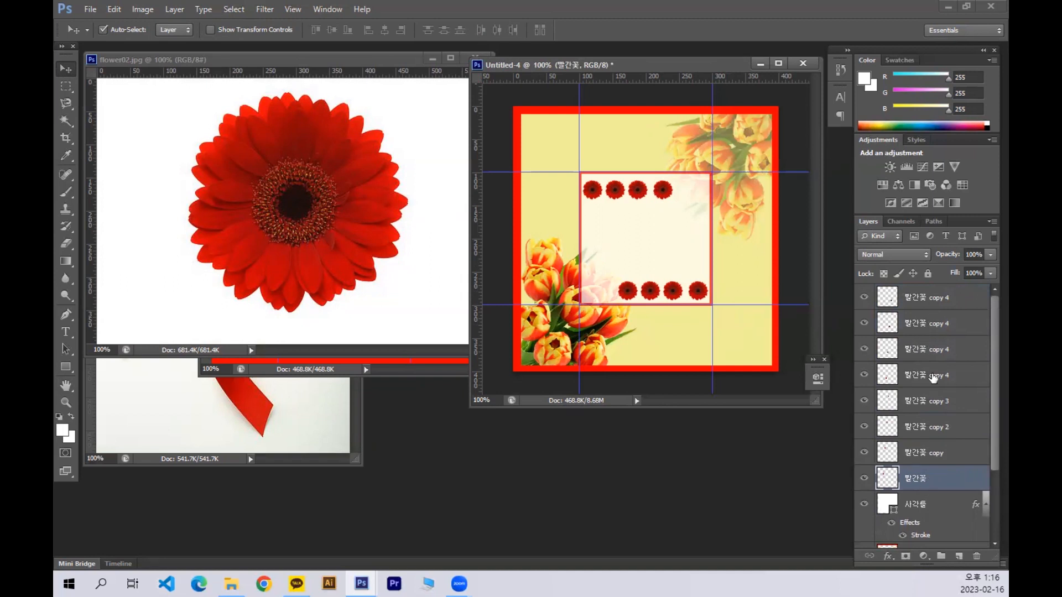
shift+click(939, 302)
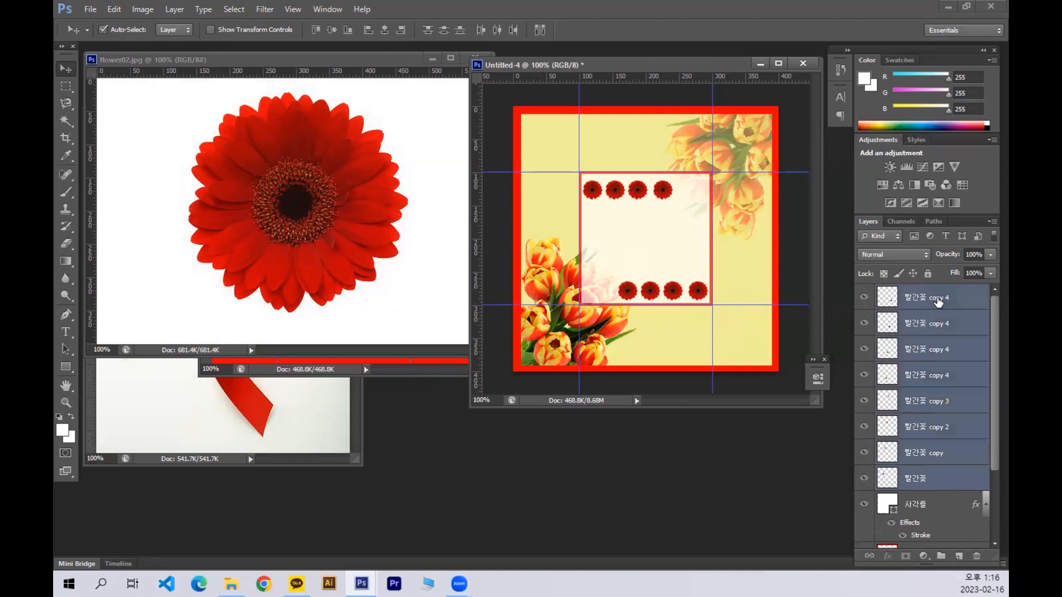
key(ctrl+g)
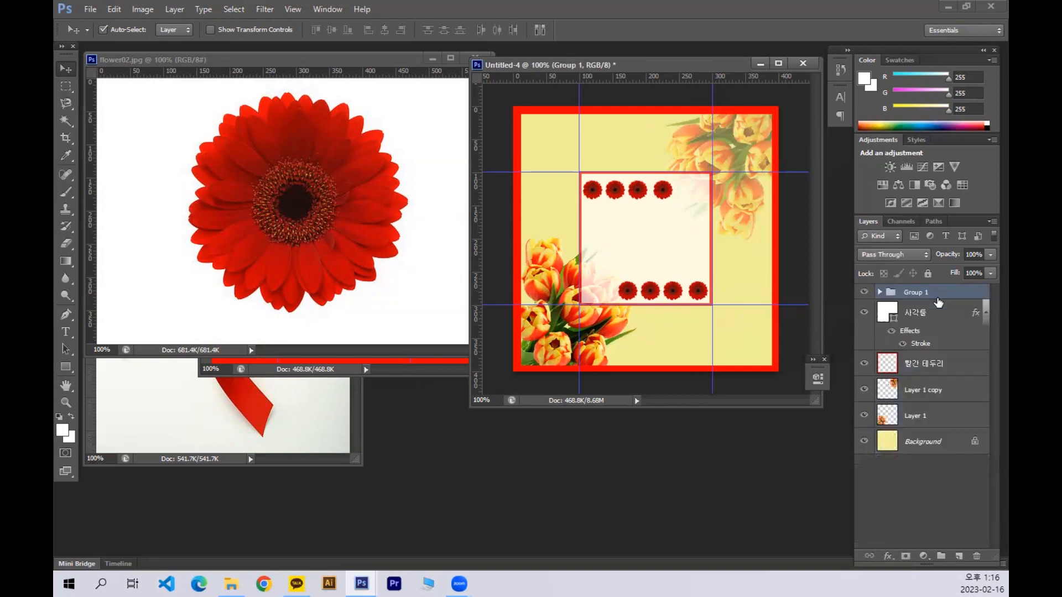
Rename the flower group as 빨간꽃.
double_click(915, 292)
text(ㅃ가ㄴㄲㅗㅊ)
key(Return)
Toggle the 빨간꽃 group's visibility repeatedly to check which flowers it contains.
click(865, 292)
click(866, 294)
click(866, 294)
click(866, 294)
click(865, 294)
click(865, 293)
click(865, 294)
click(866, 293)
click(865, 293)
click(866, 294)
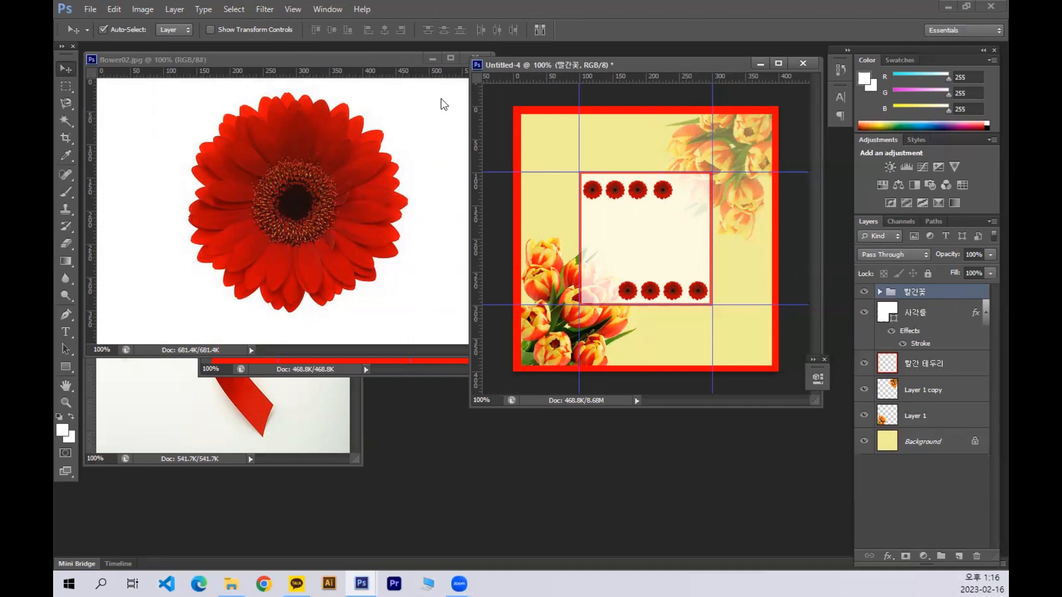
Close flower02.jpg and bring ribon.jpg forward beside the card.
drag(389, 62, 404, 164)
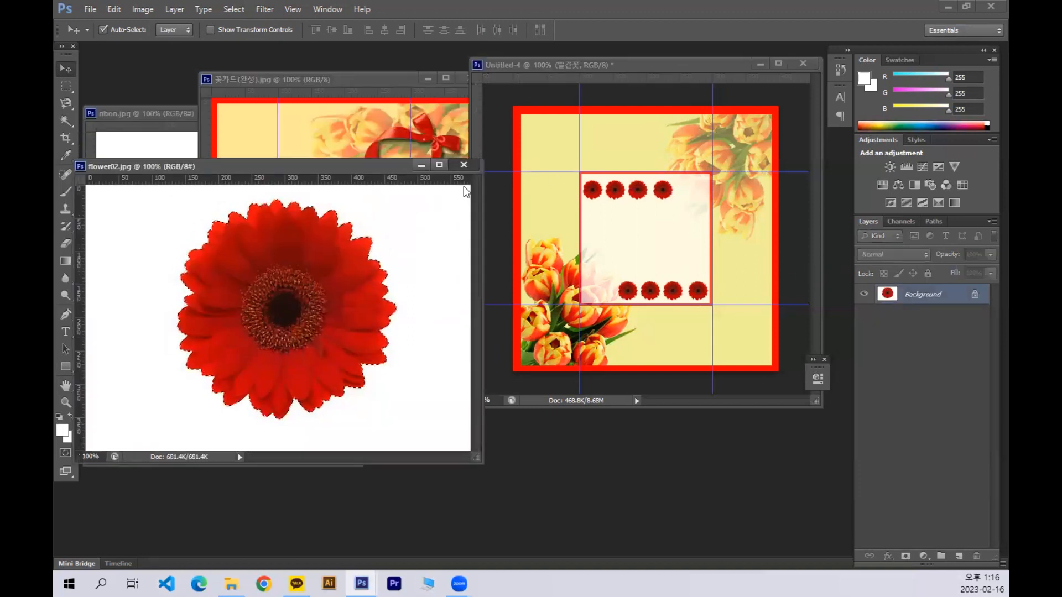
click(474, 162)
click(158, 128)
drag(247, 116, 330, 69)
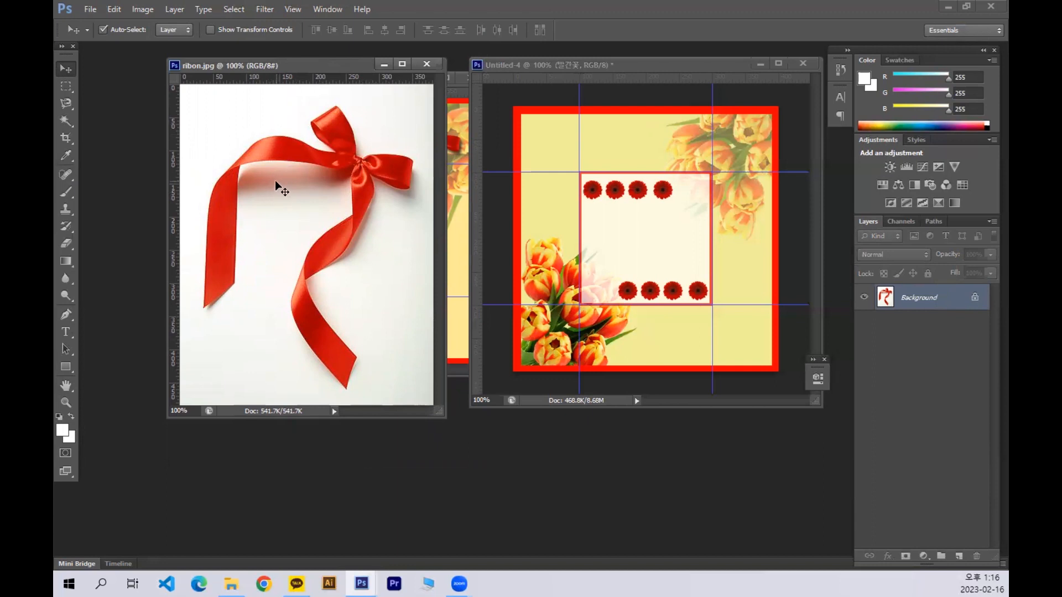
Select the whole red ribbon in ribon.jpg with the Quick Selection tool at brush size 5.
click(66, 121)
click(121, 119)
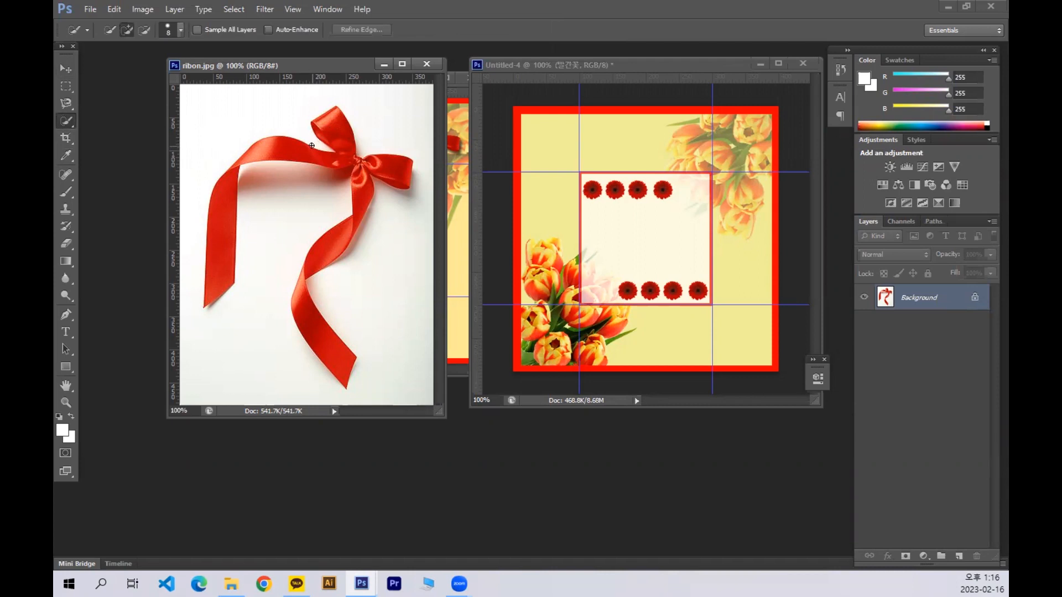
key([)
click(227, 237)
mouse_move(269, 154)
mouse_down()
mouse_move(313, 163)
mouse_move(333, 133)
mouse_move(378, 173)
mouse_move(392, 172)
mouse_move(362, 187)
mouse_move(358, 219)
mouse_move(311, 292)
mouse_move(306, 326)
mouse_move(347, 366)
mouse_up()
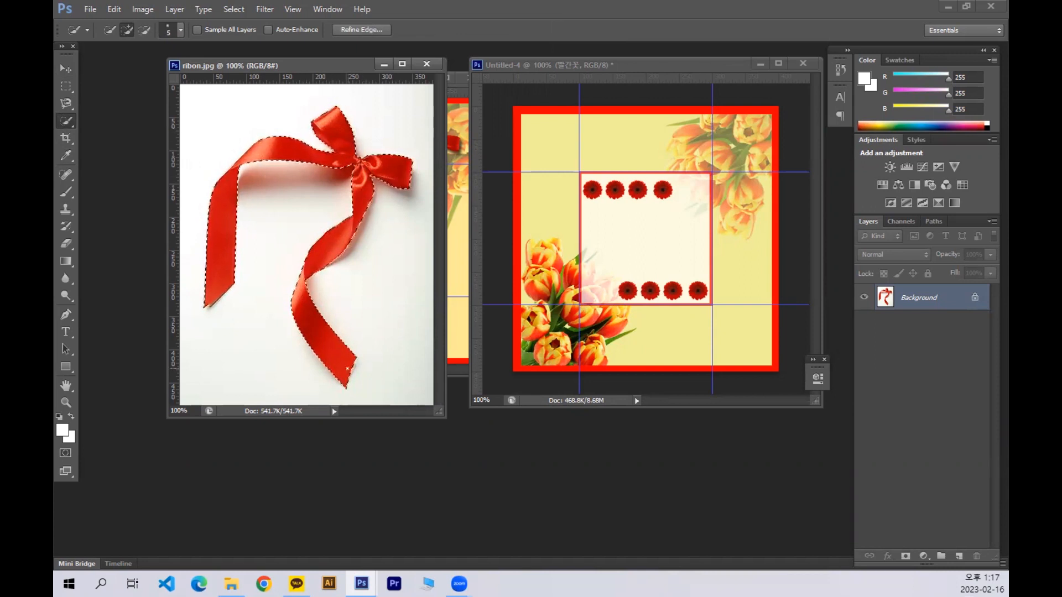
Copy the selected ribbon into the card and move the ribon.jpg window aside to uncover the finished reference card.
click(67, 69)
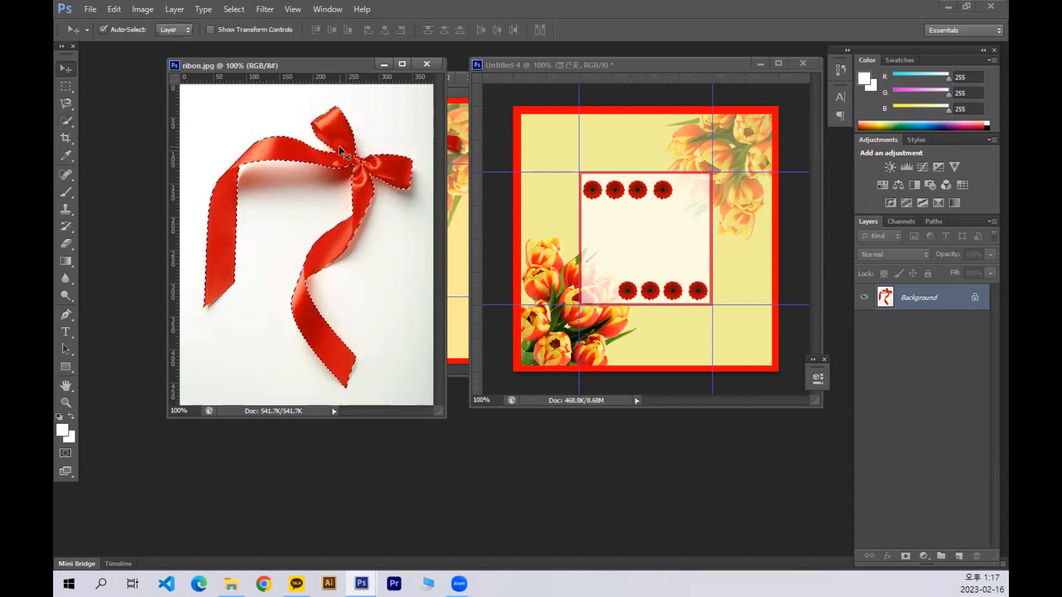
drag(359, 160, 688, 98)
drag(369, 65, 313, 193)
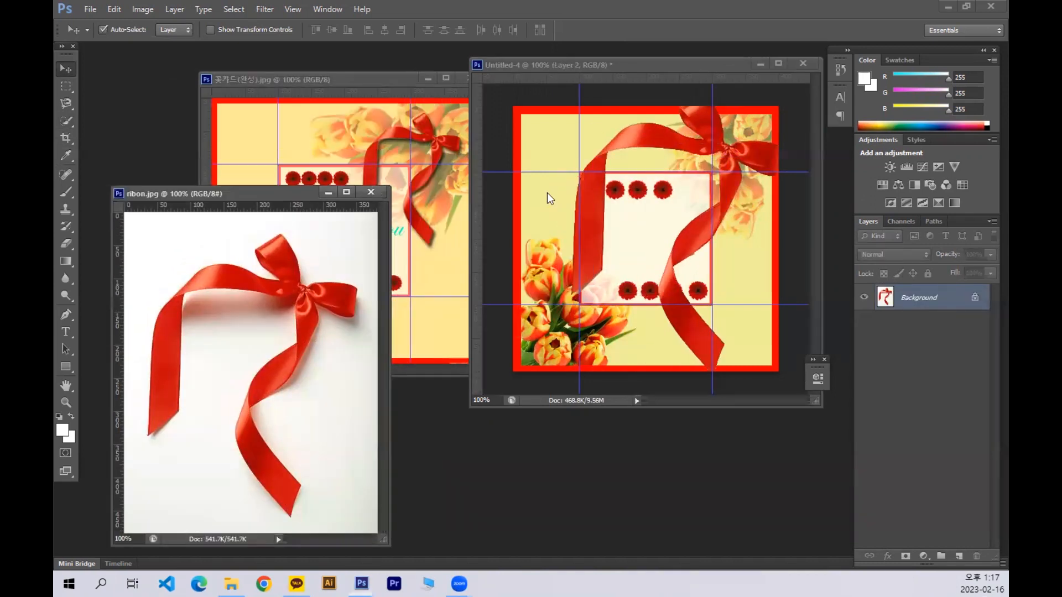
Scale the card's ribbon to about 44.5% and place it over the faded tulips in the upper-right corner.
key(ctrl+t)
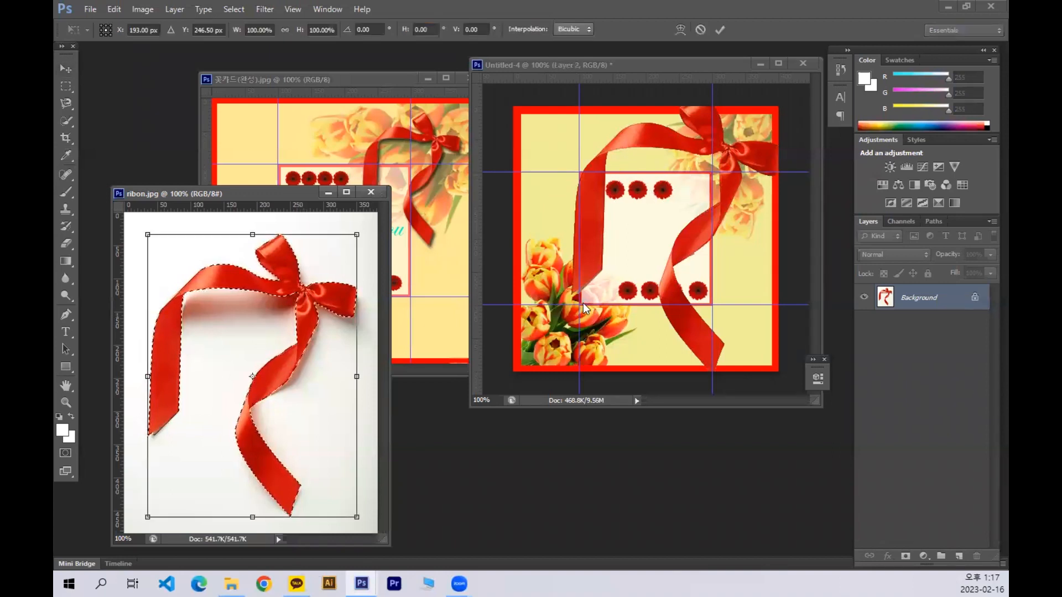
click(731, 189)
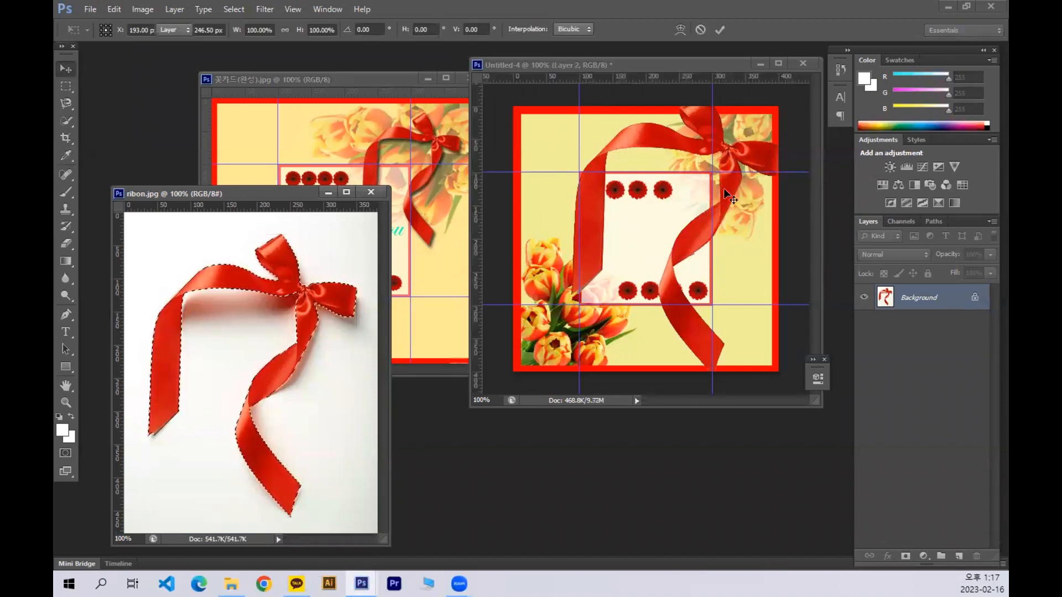
key(ctrl+t)
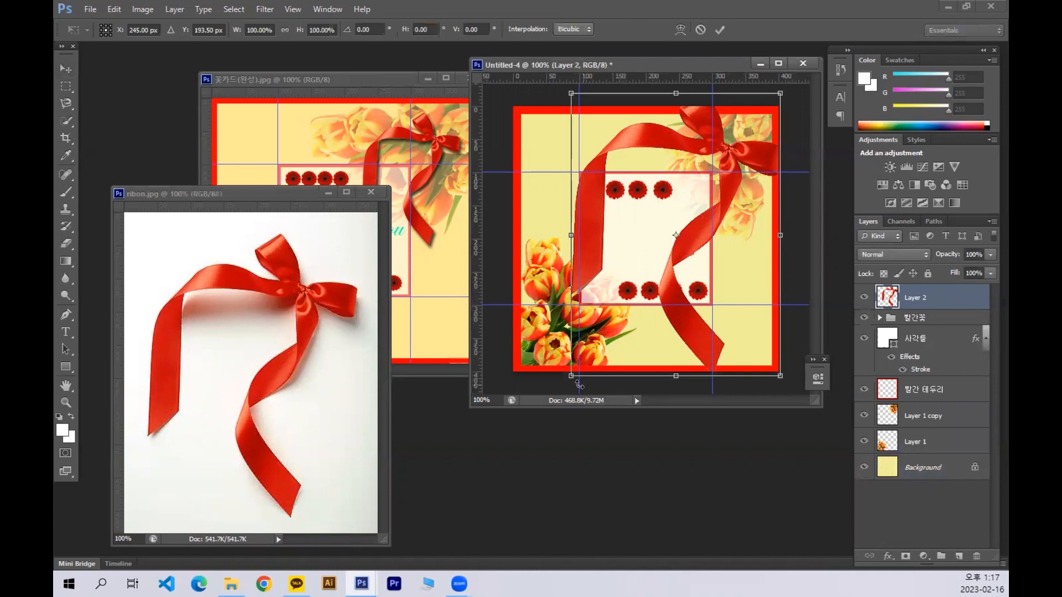
drag(572, 377, 605, 293)
drag(628, 263, 687, 218)
drag(740, 120, 729, 138)
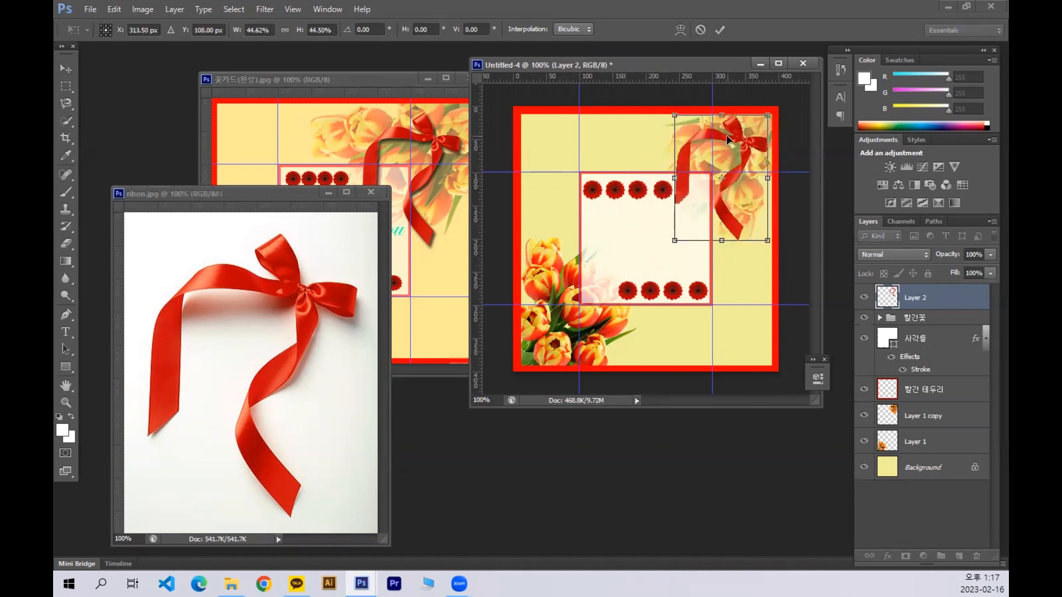
key(Return)
Compare with the finished card and add a drop shadow to the ribbon with a 97° angle and 8 px distance.
click(354, 102)
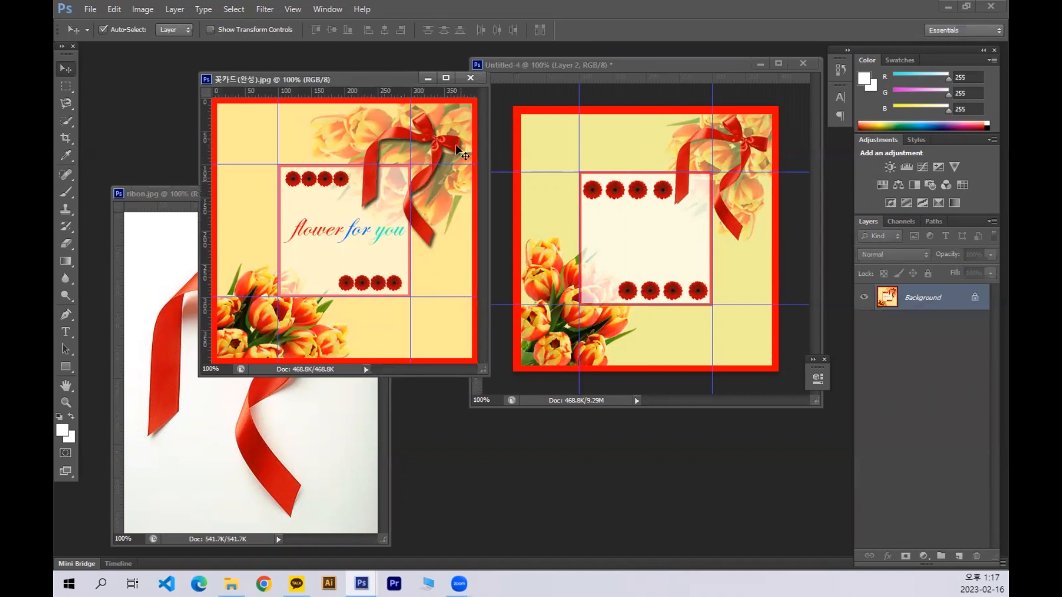
click(689, 73)
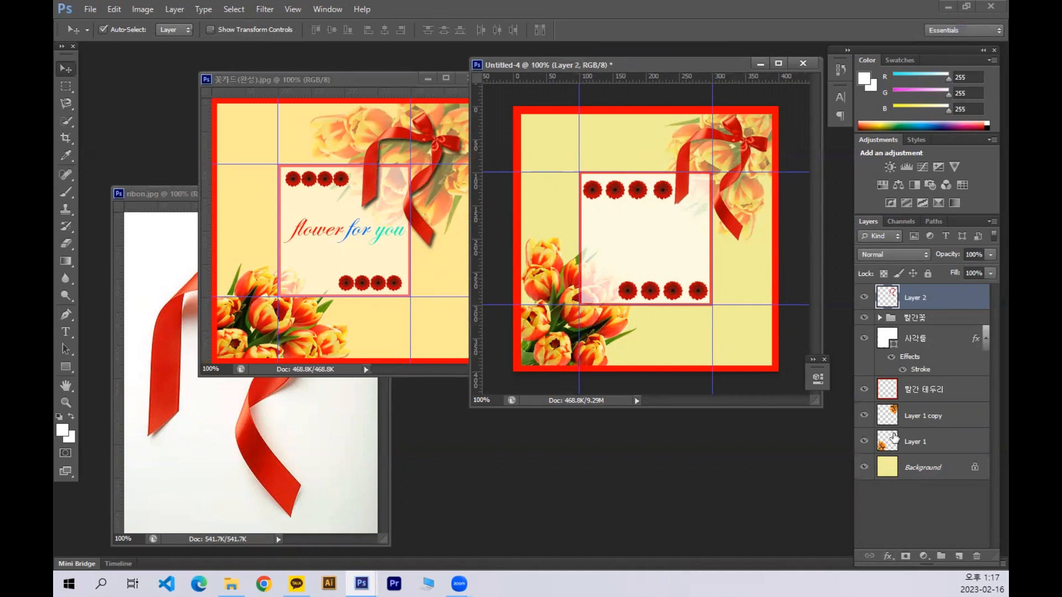
click(886, 556)
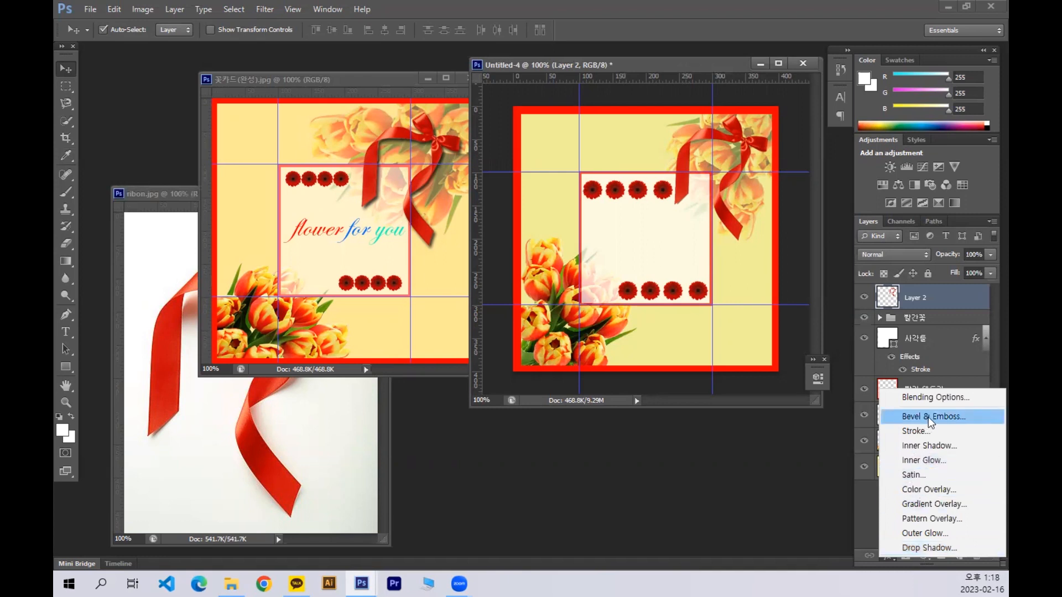
click(924, 550)
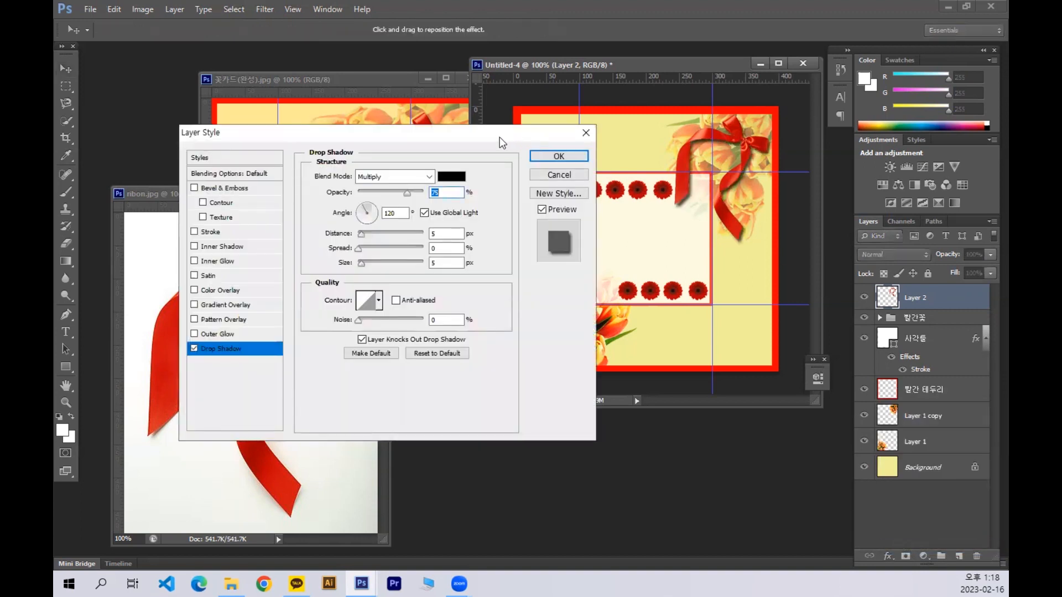
drag(499, 138, 464, 103)
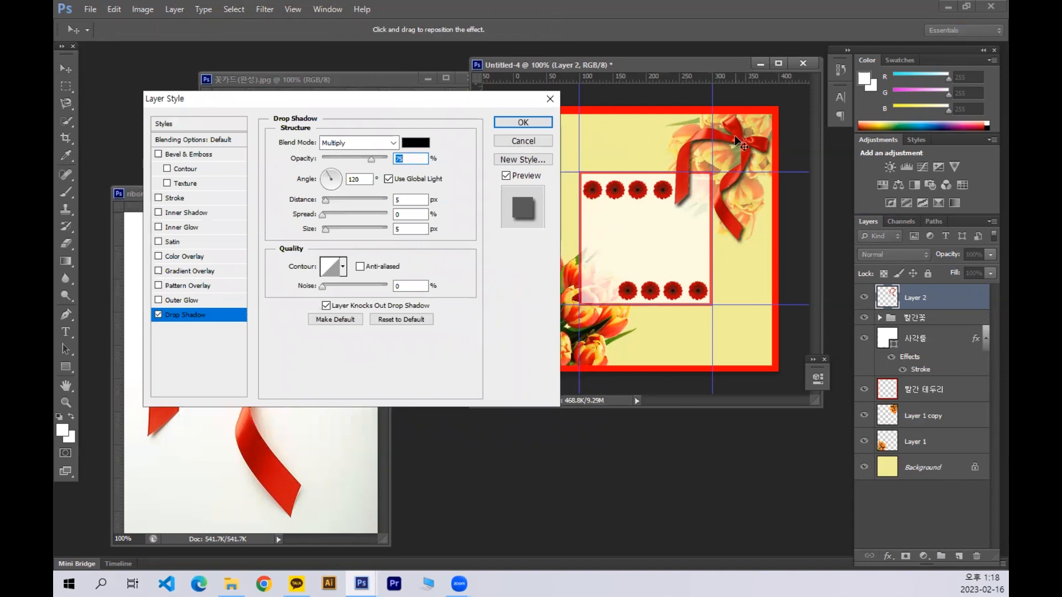
drag(736, 135, 729, 141)
click(522, 122)
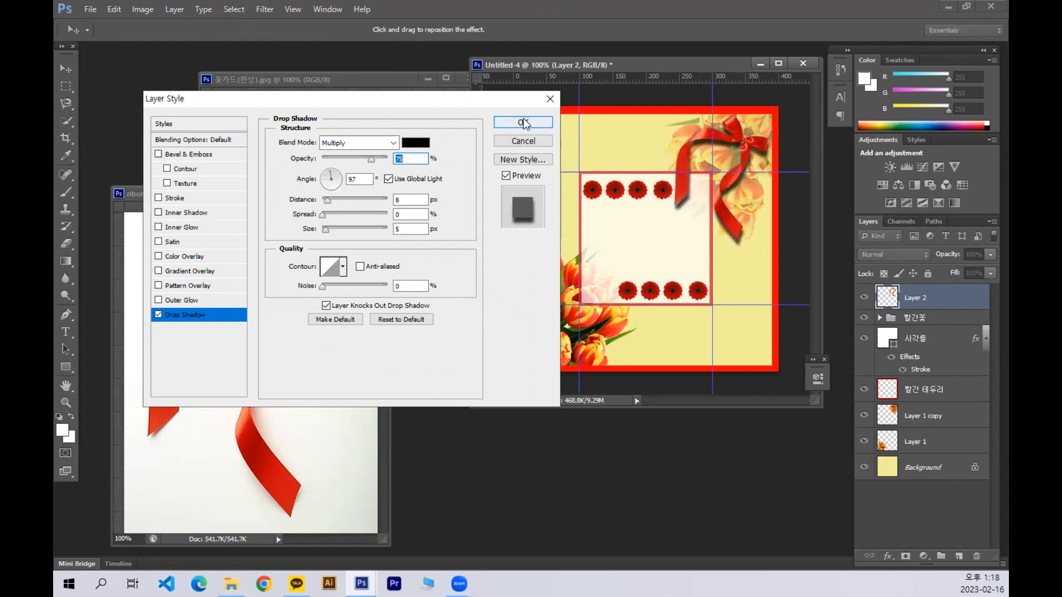
Choose the Type tool and rename the ribbon's Layer 2 as 리본.
click(66, 332)
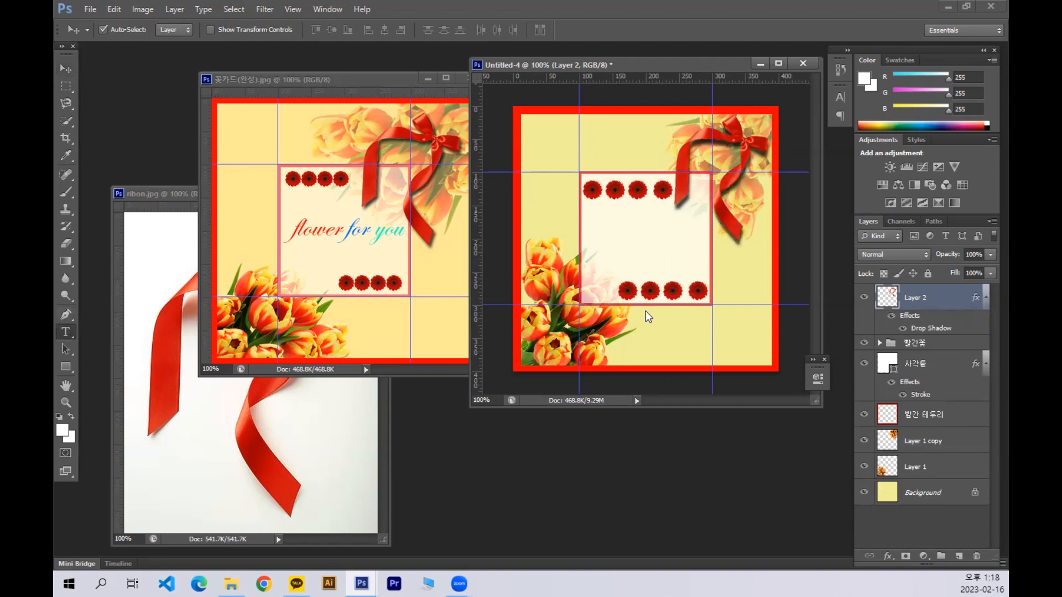
double_click(914, 297)
text(리본)
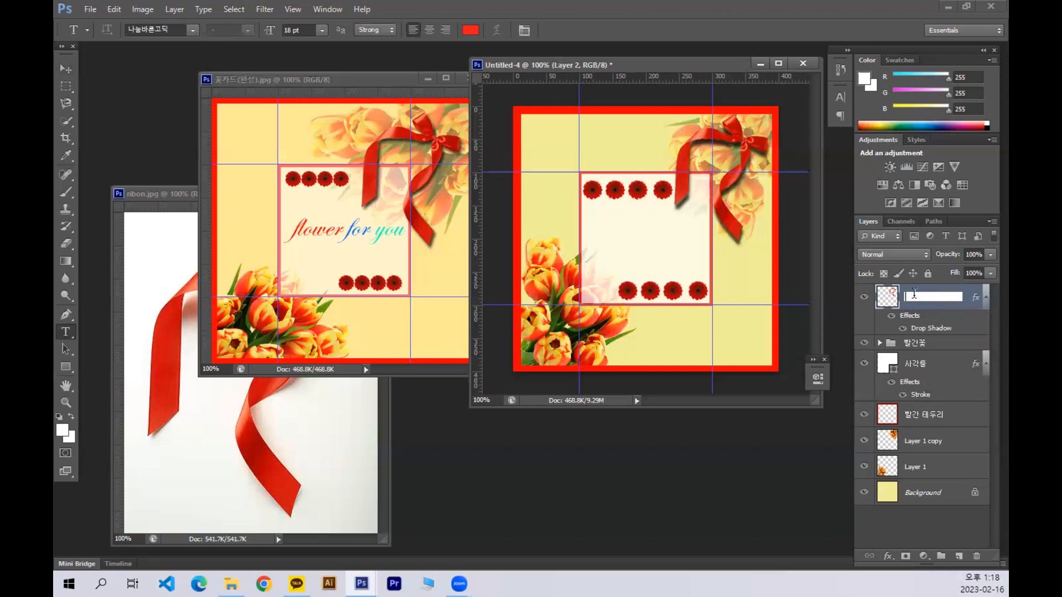
key(Return)
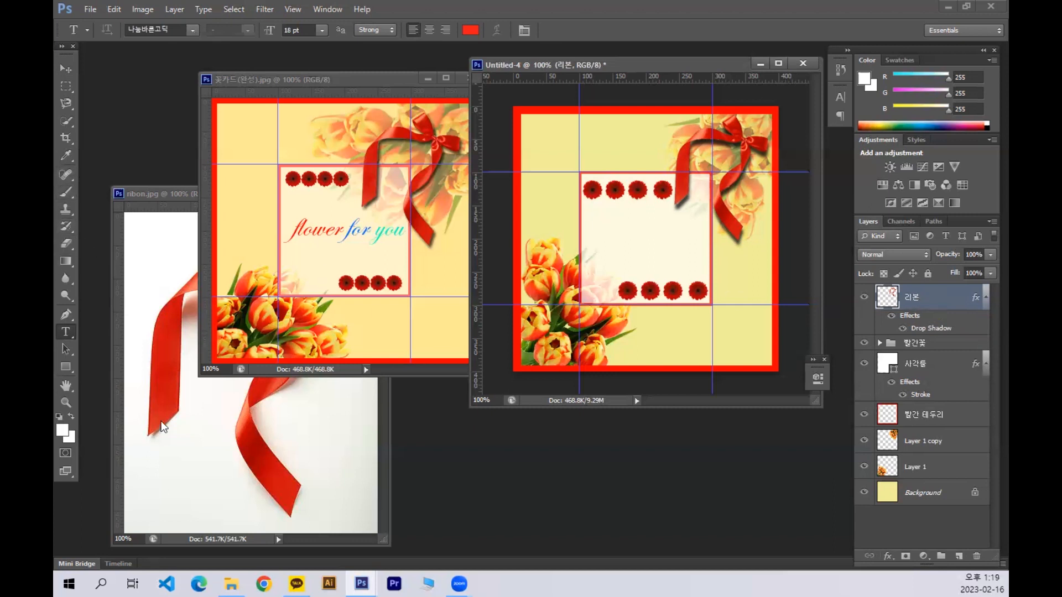
Add the text "flower for you" across the middle of the center box, starting at the box's left edge.
click(593, 239)
text(리ㅐ)
key(BackSpace)
key(BackSpace)
text(f)
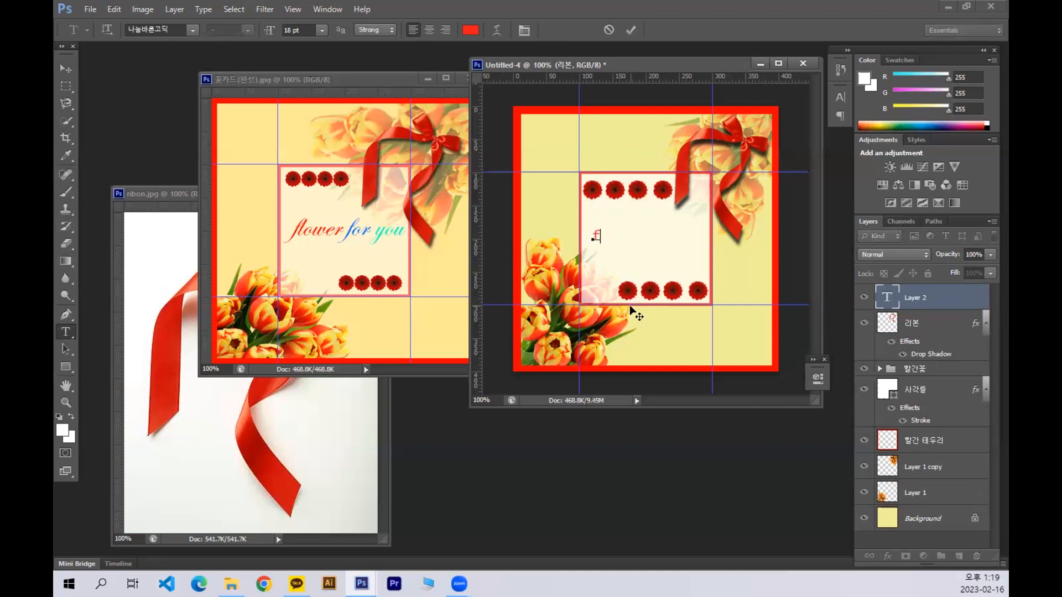
text(lower for yo)
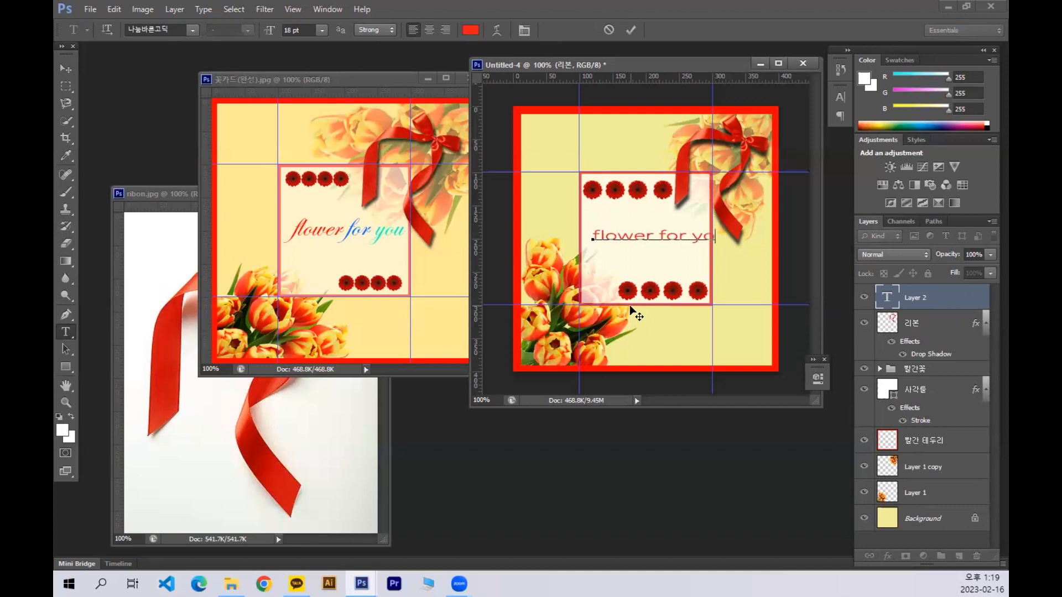
text(u)
key(ctrl+a)
key(BackSpace)
text(flower for you)
drag(623, 267, 611, 271)
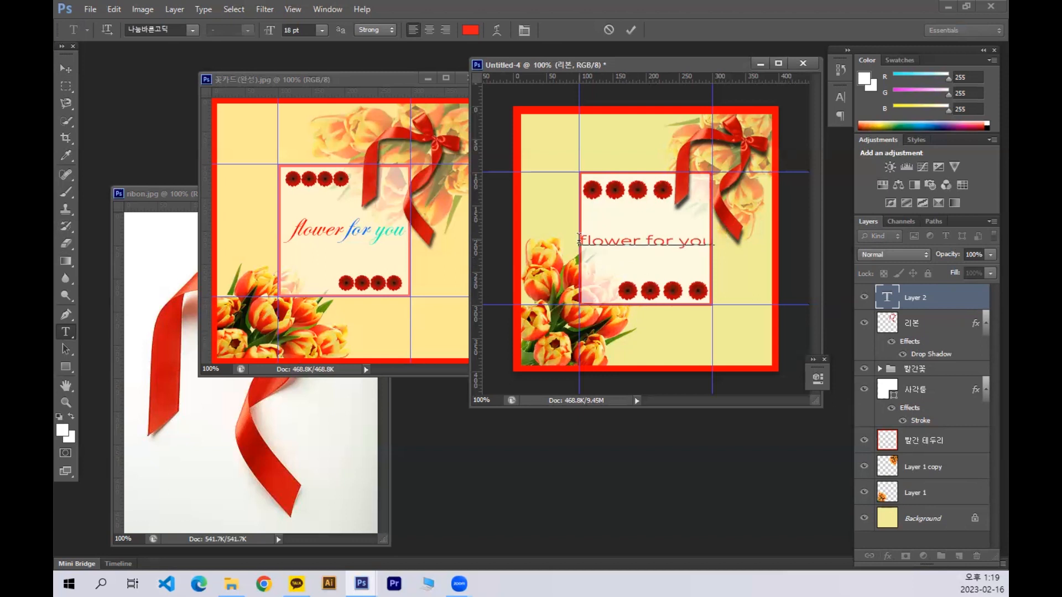
Set the font of the whole "flower for you" text to 나눔바른펜.
drag(579, 239, 798, 269)
click(171, 30)
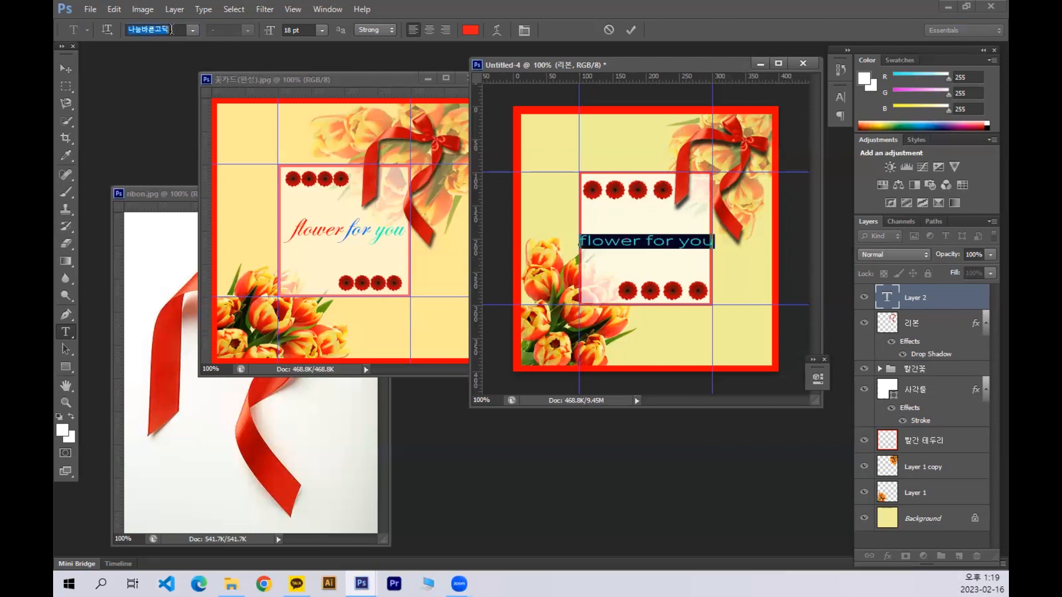
key(Down)
key(Down)
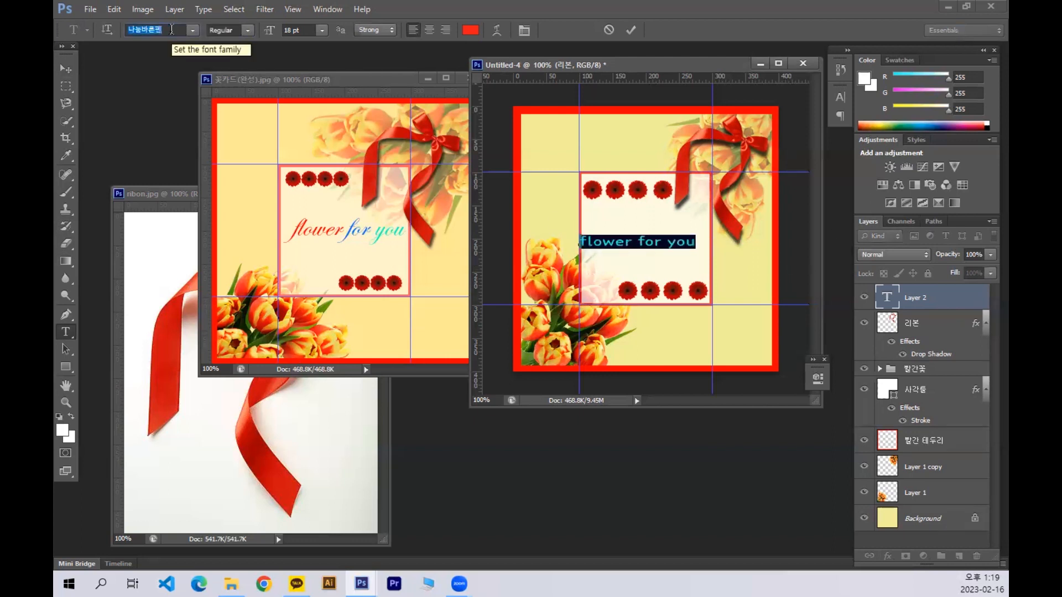
Recolor the word "for" in the card text to a saturated pure blue.
click(637, 242)
drag(639, 242, 662, 243)
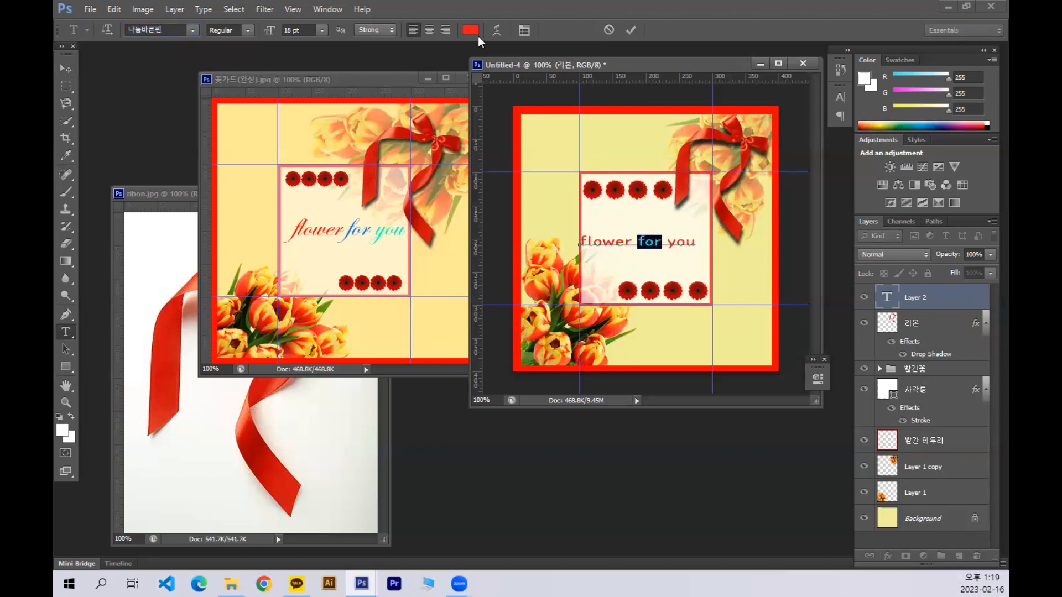
click(471, 31)
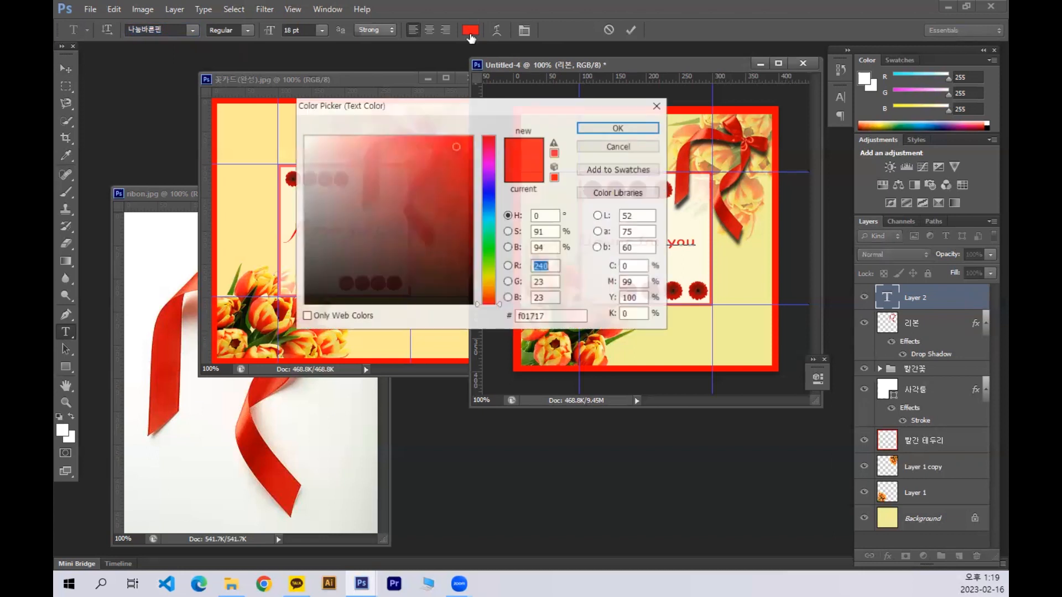
click(491, 199)
click(619, 128)
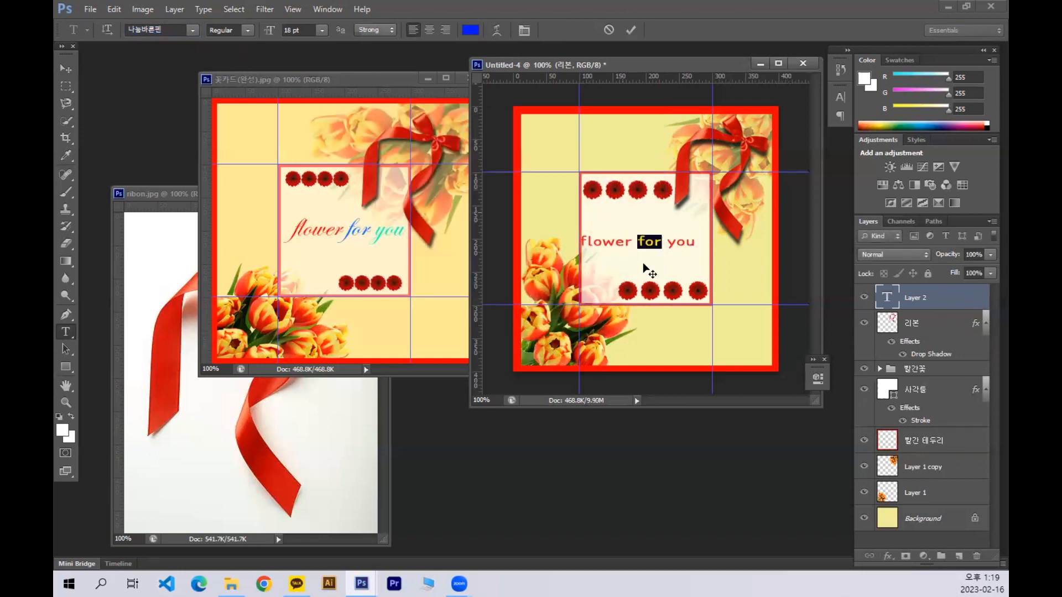
Recolor the word "you" in the card text to a bright sky blue.
drag(667, 242, 698, 243)
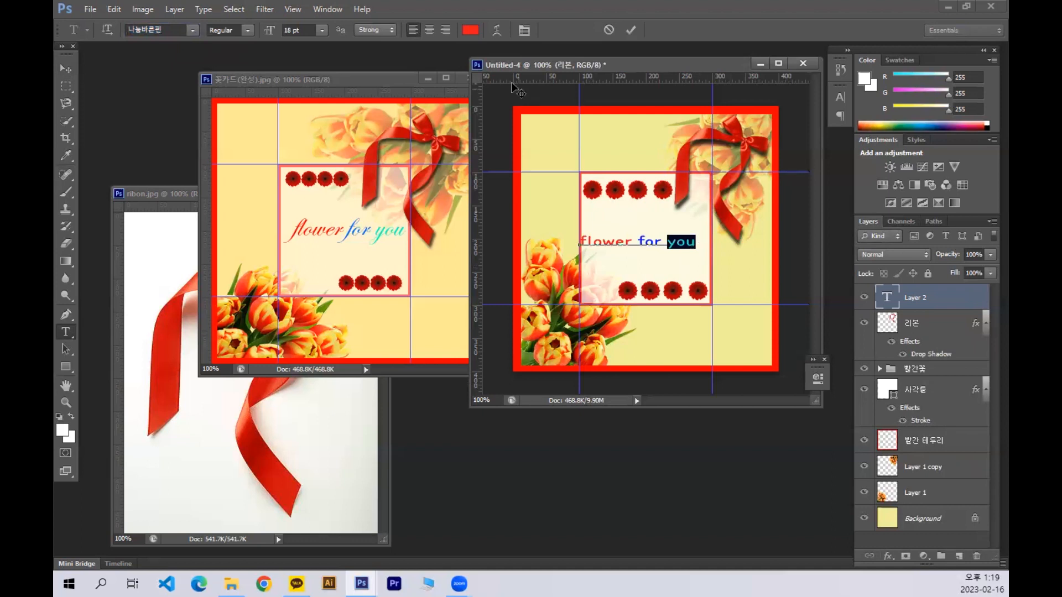
click(470, 31)
click(488, 222)
click(436, 187)
click(457, 147)
click(486, 217)
click(439, 139)
click(616, 128)
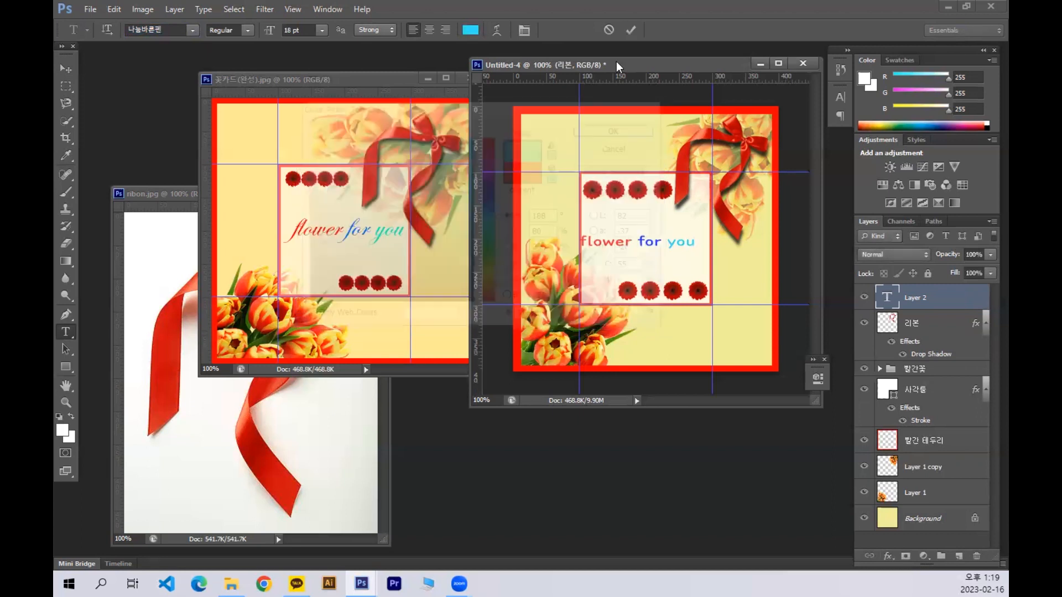
Set the whole "flower for you" text in 나눔손글씨 펜 and move it slightly right to center it in the box.
click(635, 237)
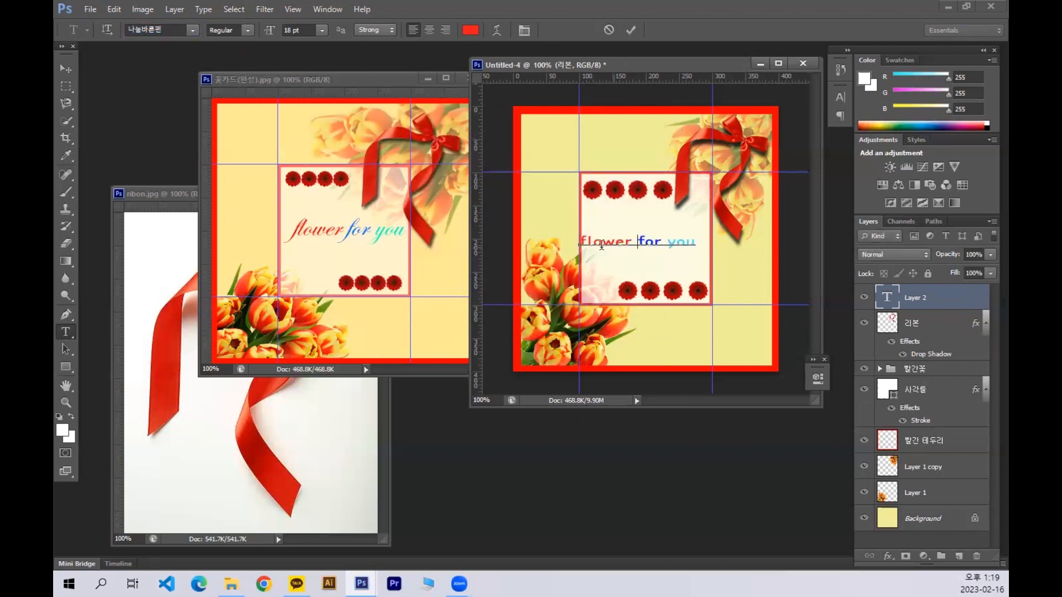
drag(579, 241, 705, 239)
click(162, 30)
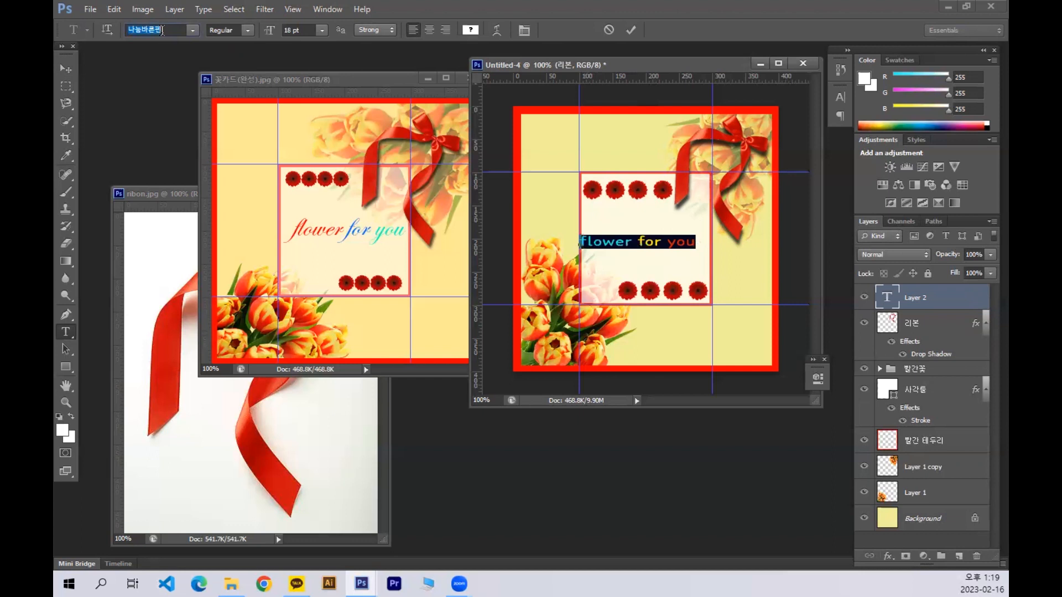
key(Down)
key(Down)
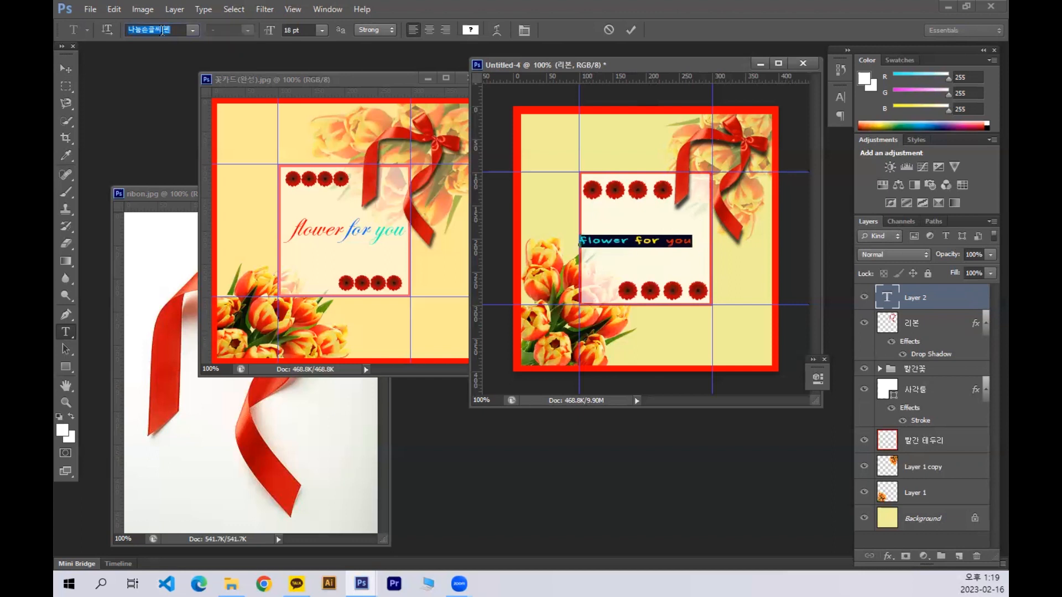
click(66, 68)
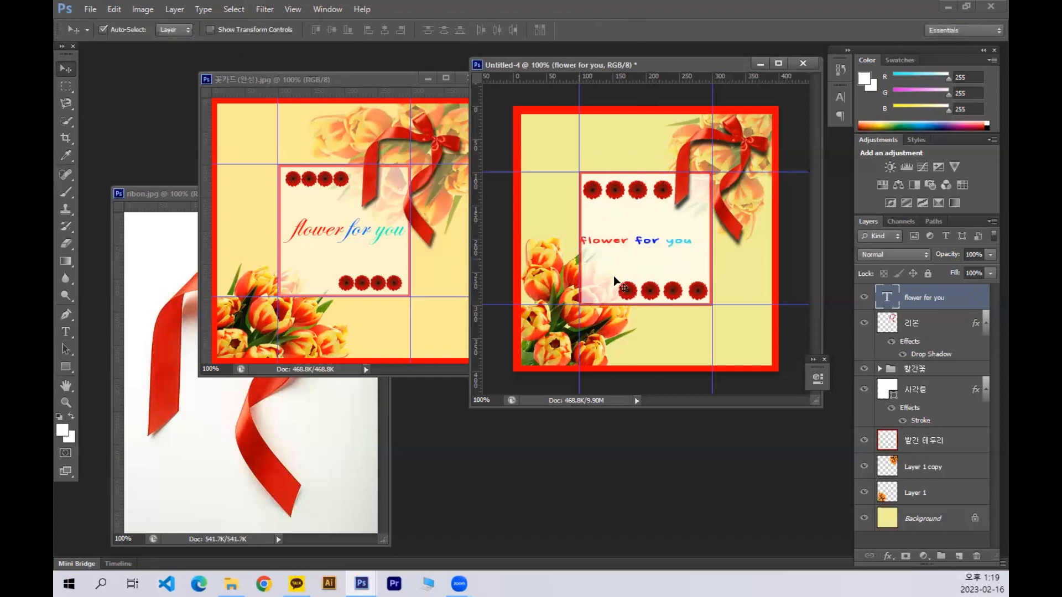
drag(650, 245, 659, 243)
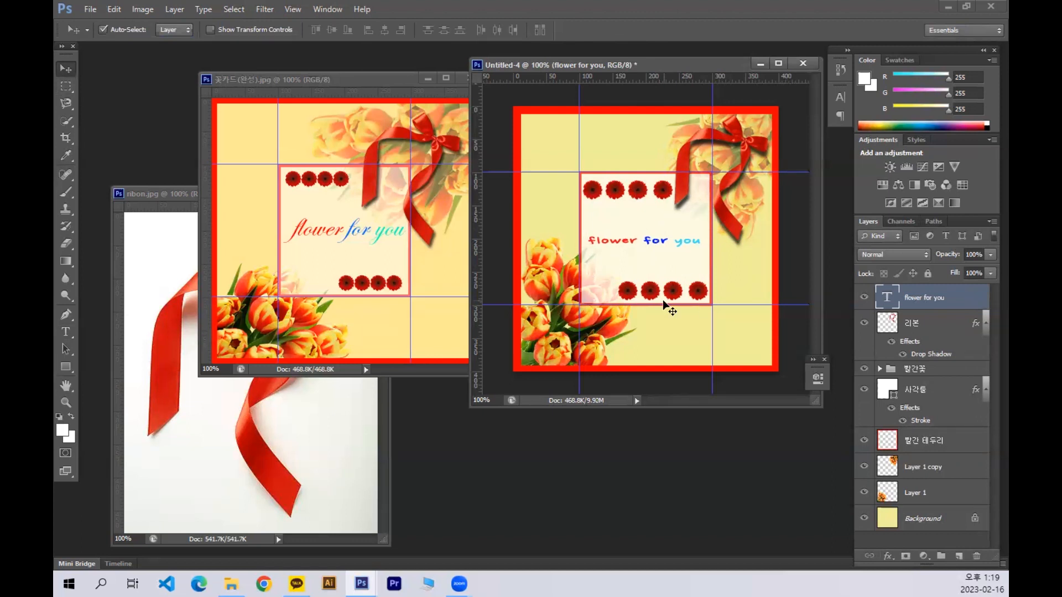